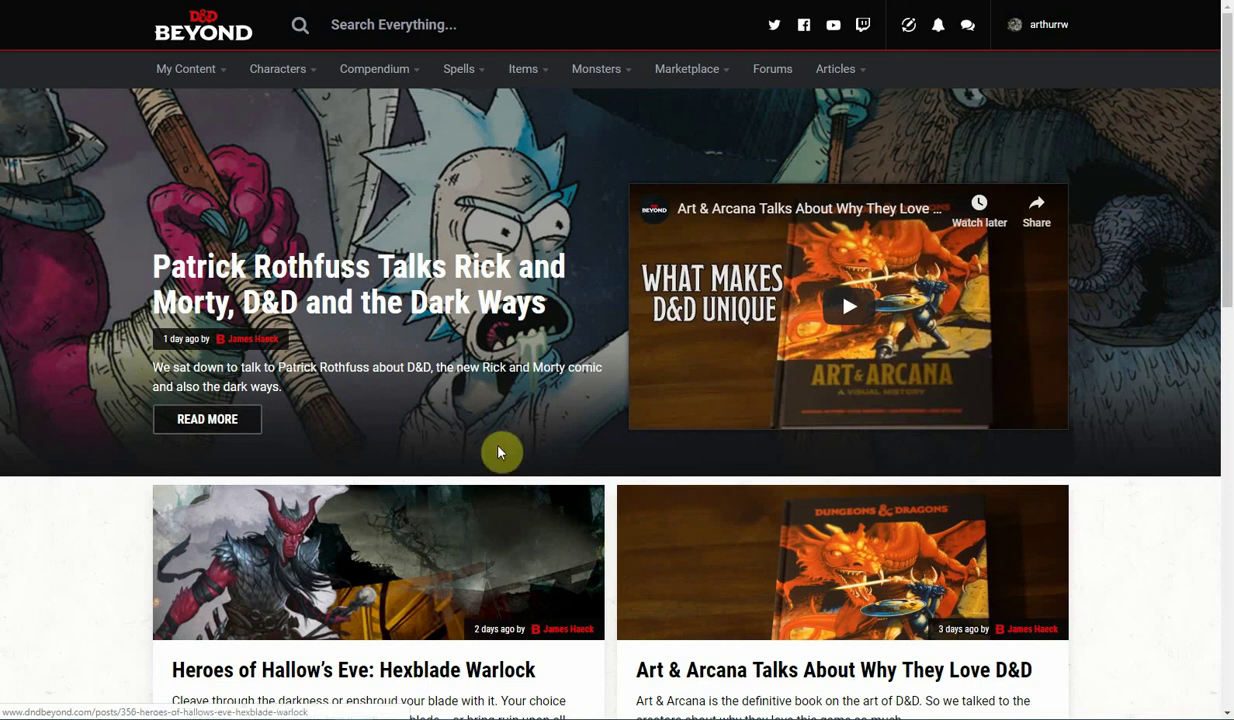
Open the list of own characters and highlight the character slots allowance
mouse_move(199, 80)
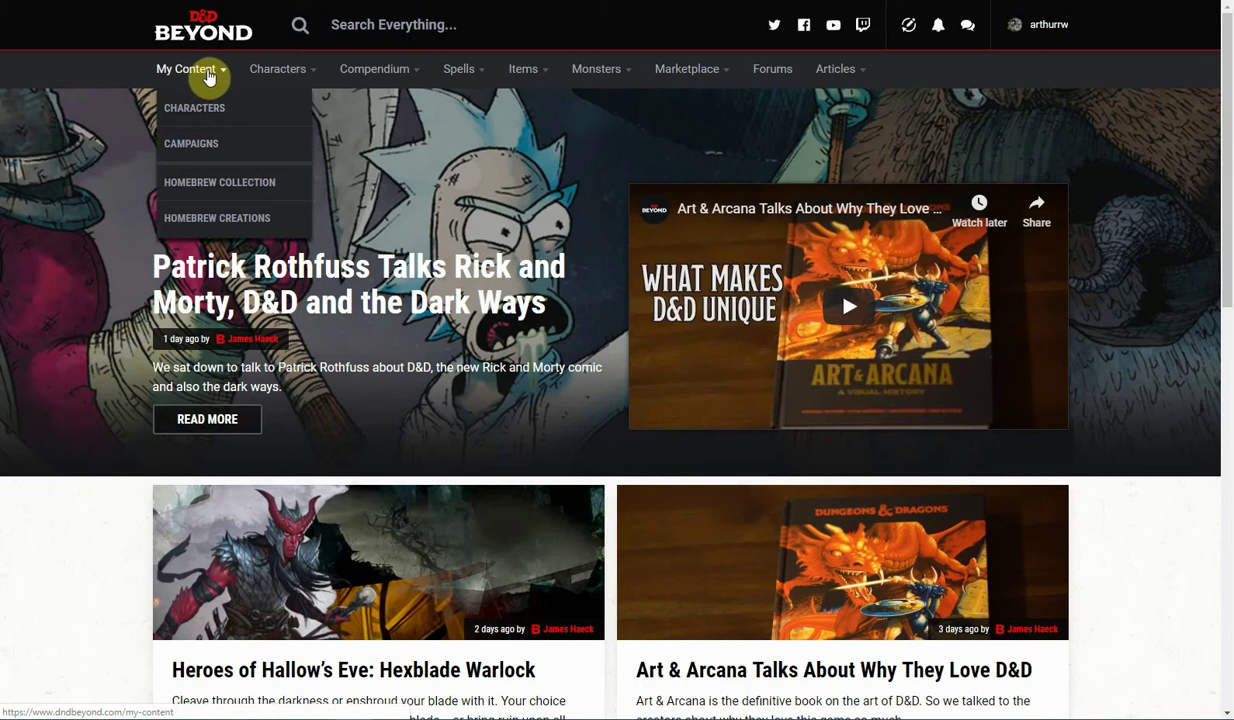
click(196, 108)
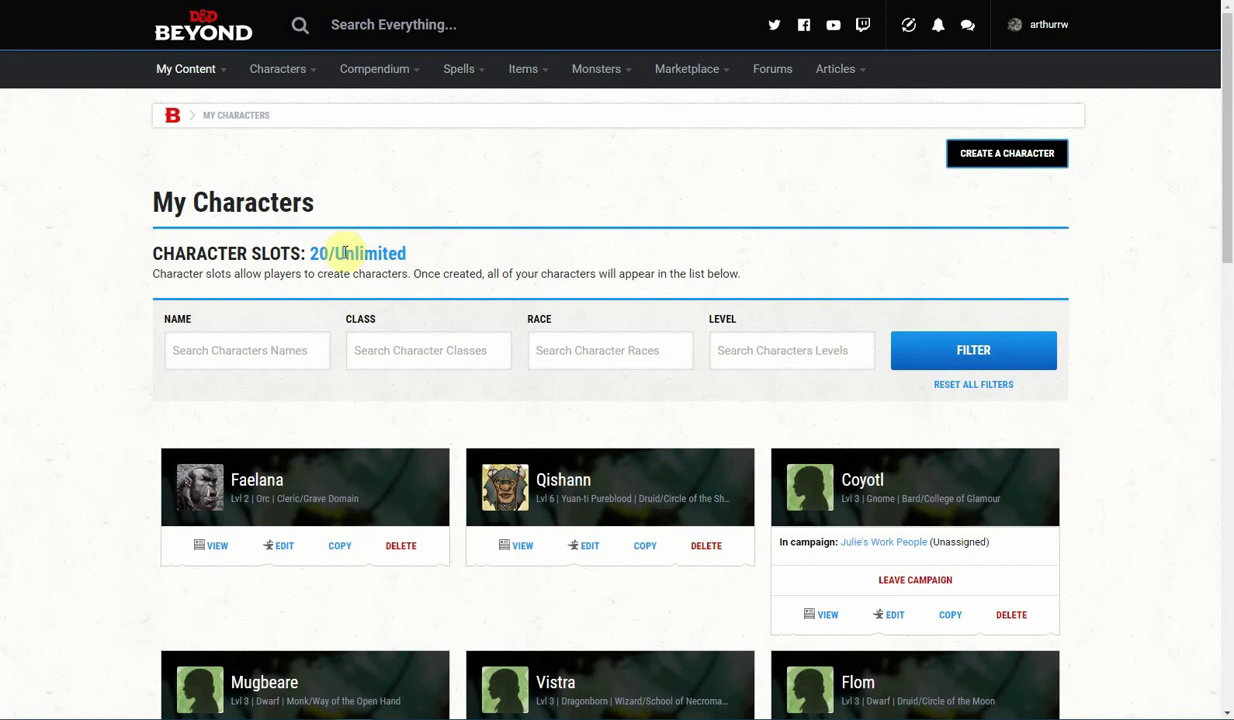
drag(344, 250, 413, 250)
click(420, 248)
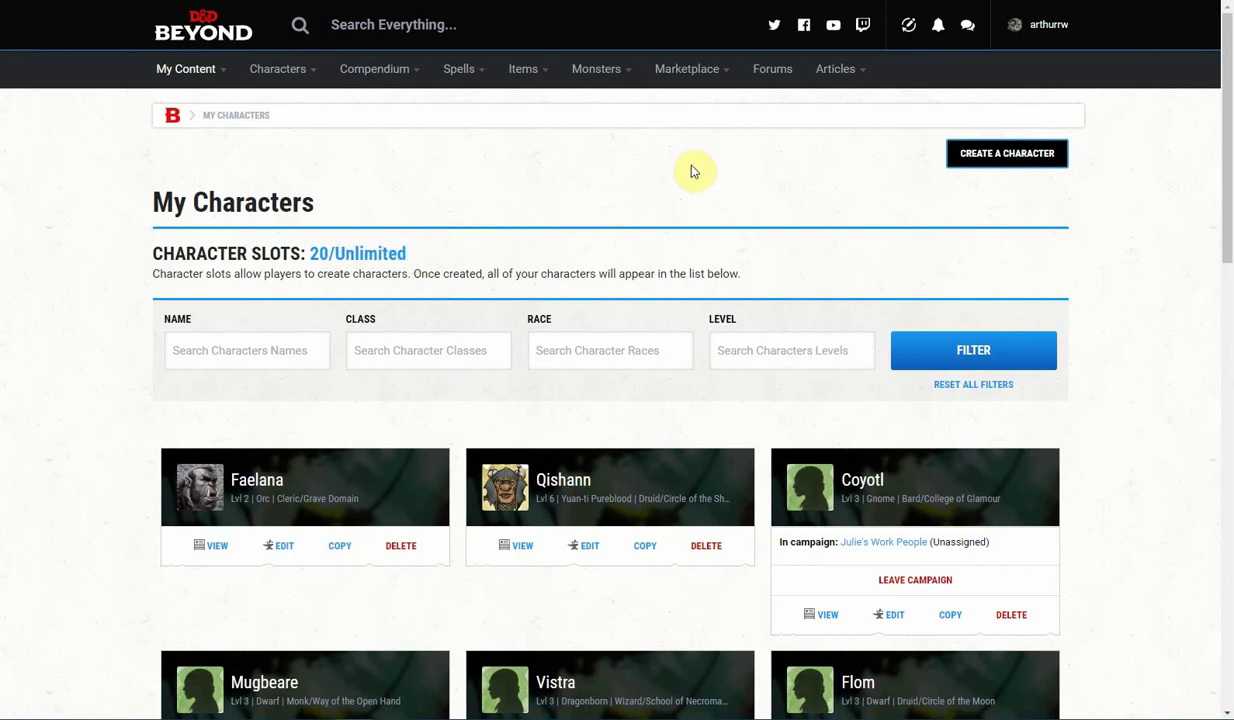
Look through the whole character list, examining each character's level, race, class and campaign assignment
scroll(695, 172, down, 10)
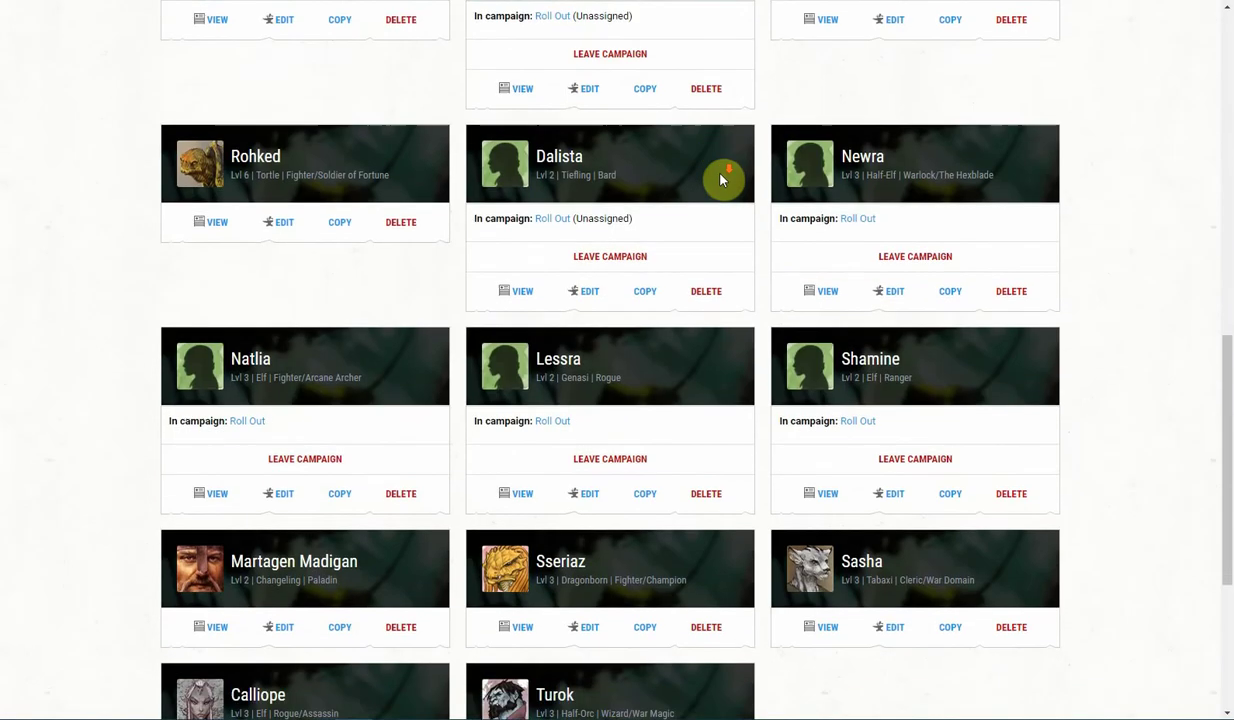
scroll(722, 178, down, 3)
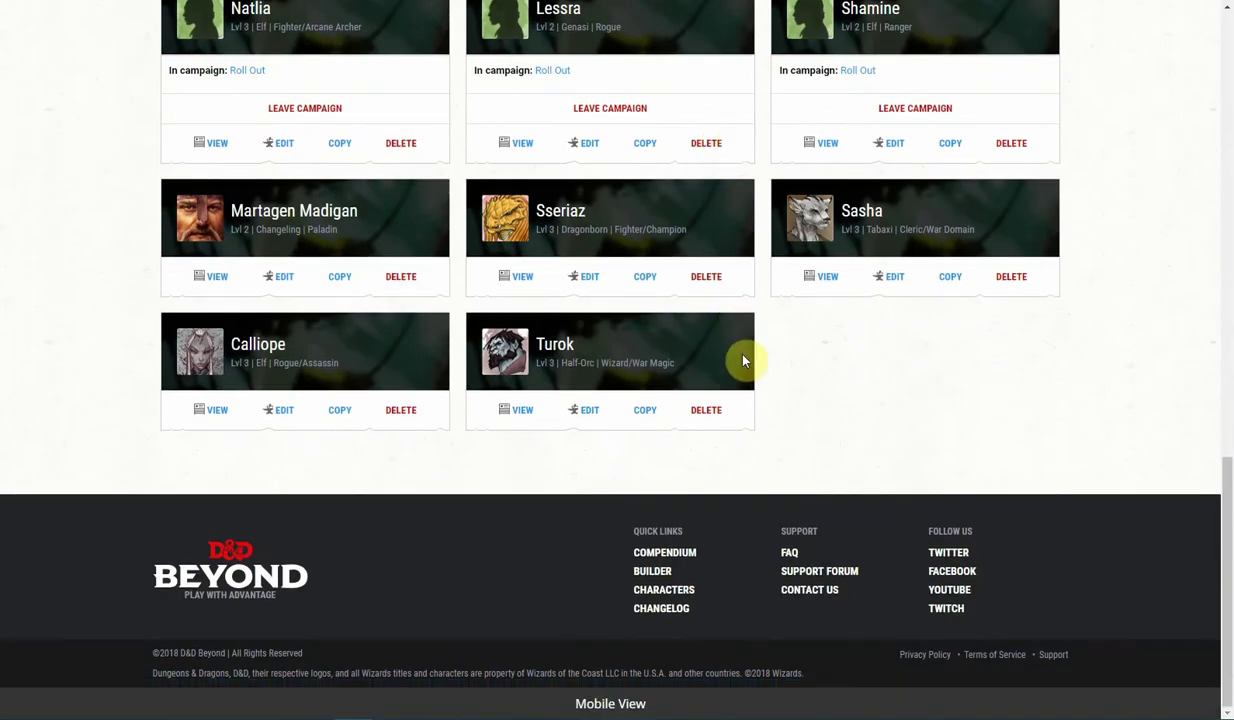
scroll(743, 360, up, 5)
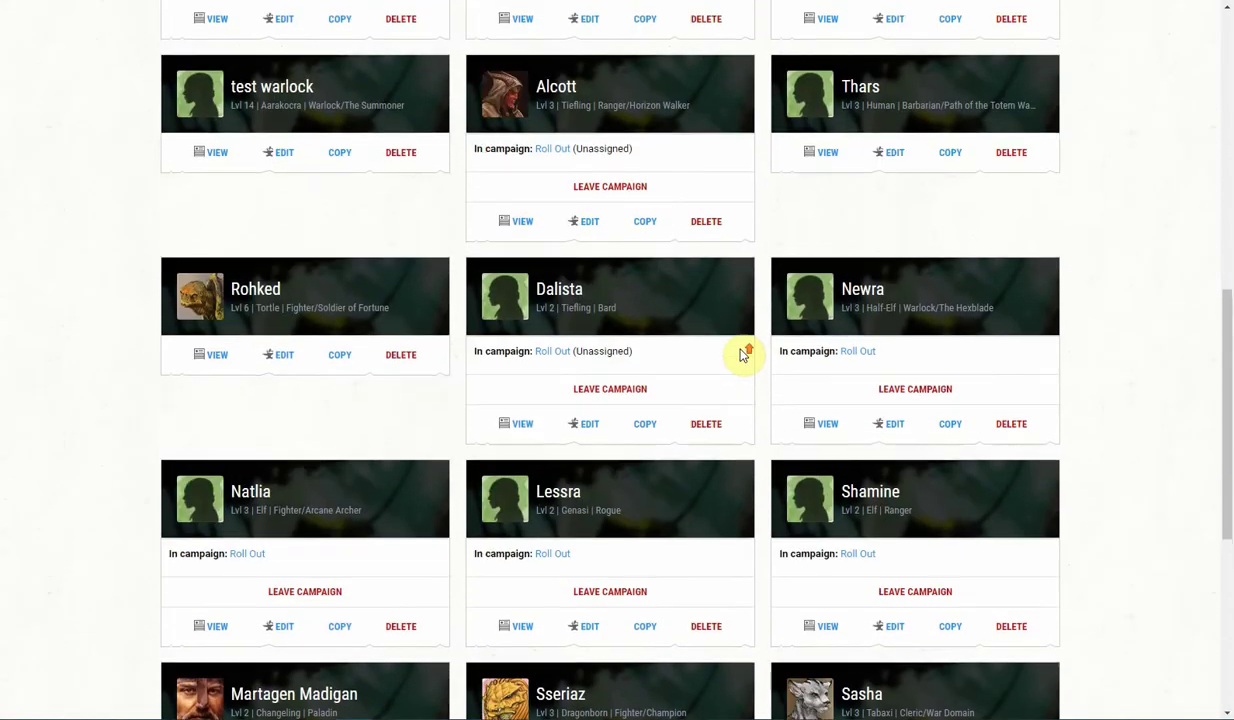
scroll(743, 355, up, 1)
scroll(743, 350, up, 2)
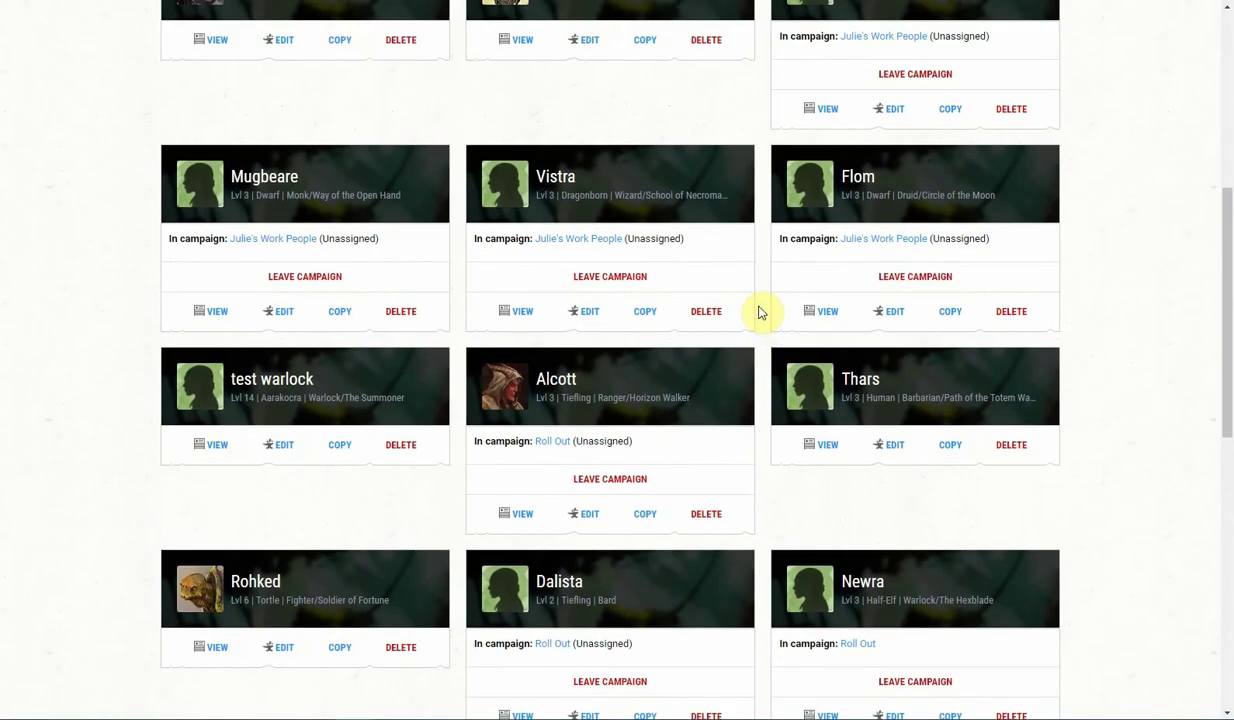
scroll(757, 312, up, 2)
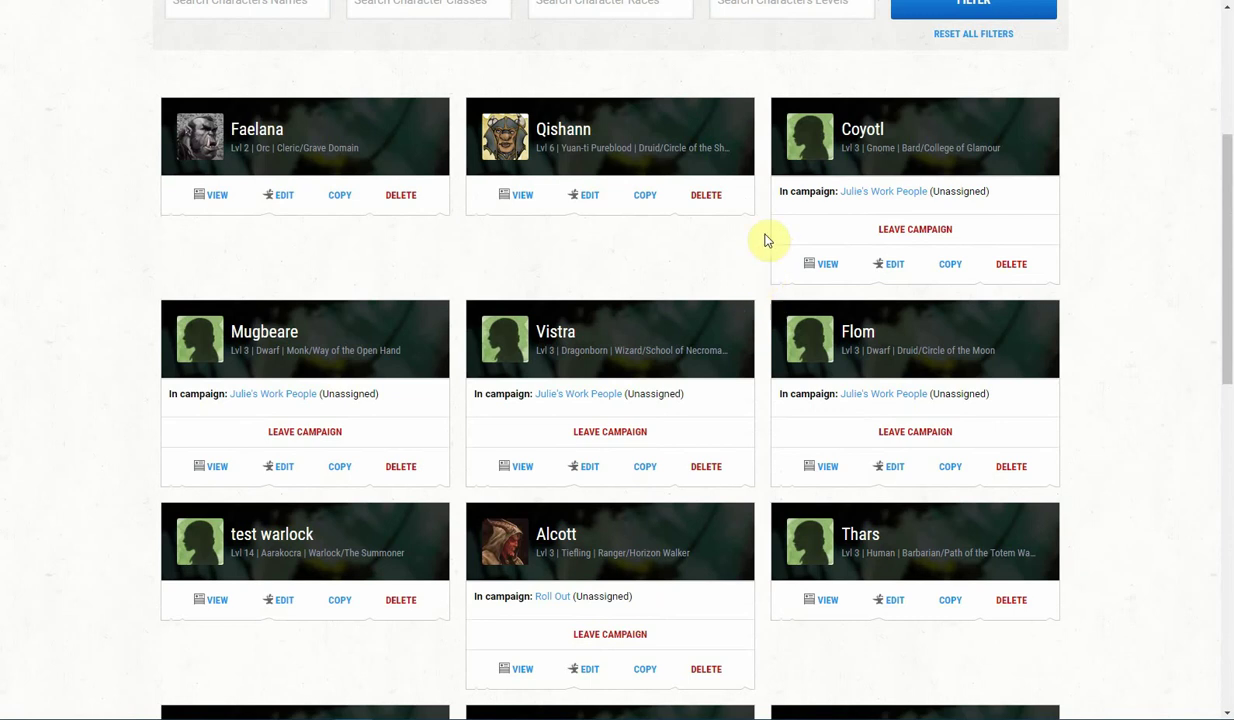
scroll(765, 240, down, 5)
scroll(765, 245, down, 5)
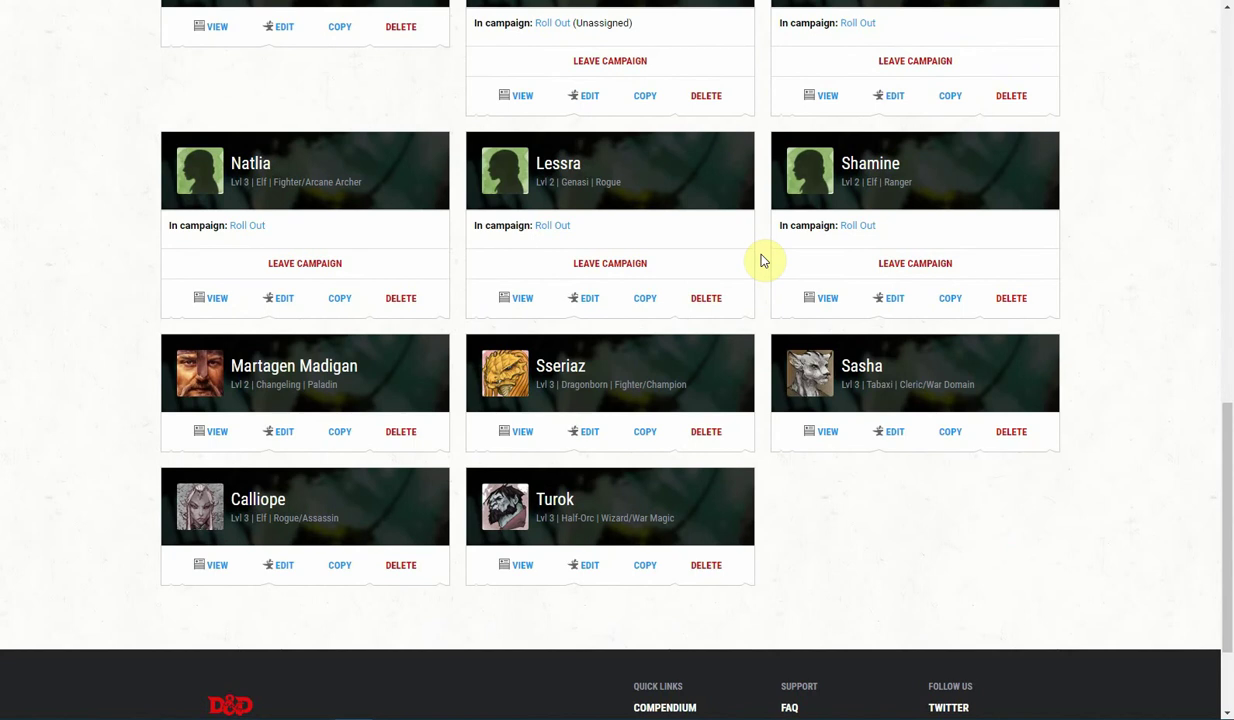
scroll(763, 260, down, 2)
scroll(763, 260, up, 3)
scroll(765, 260, up, 5)
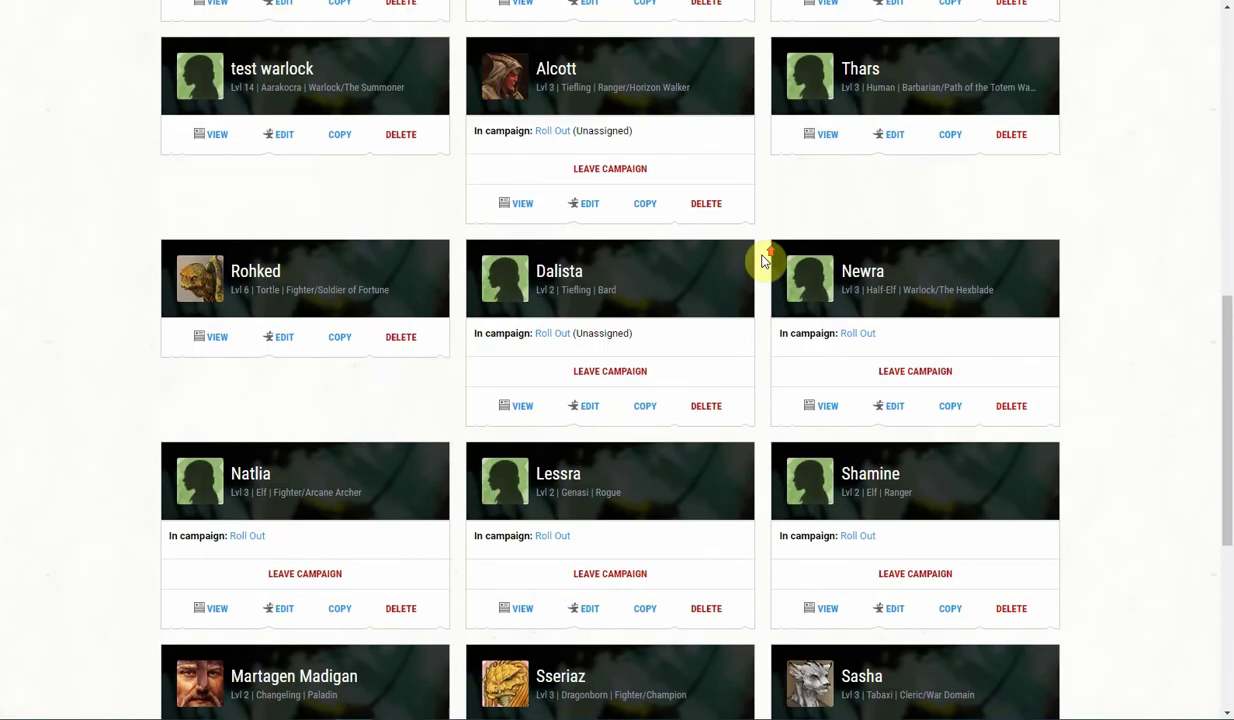
scroll(765, 260, up, 3)
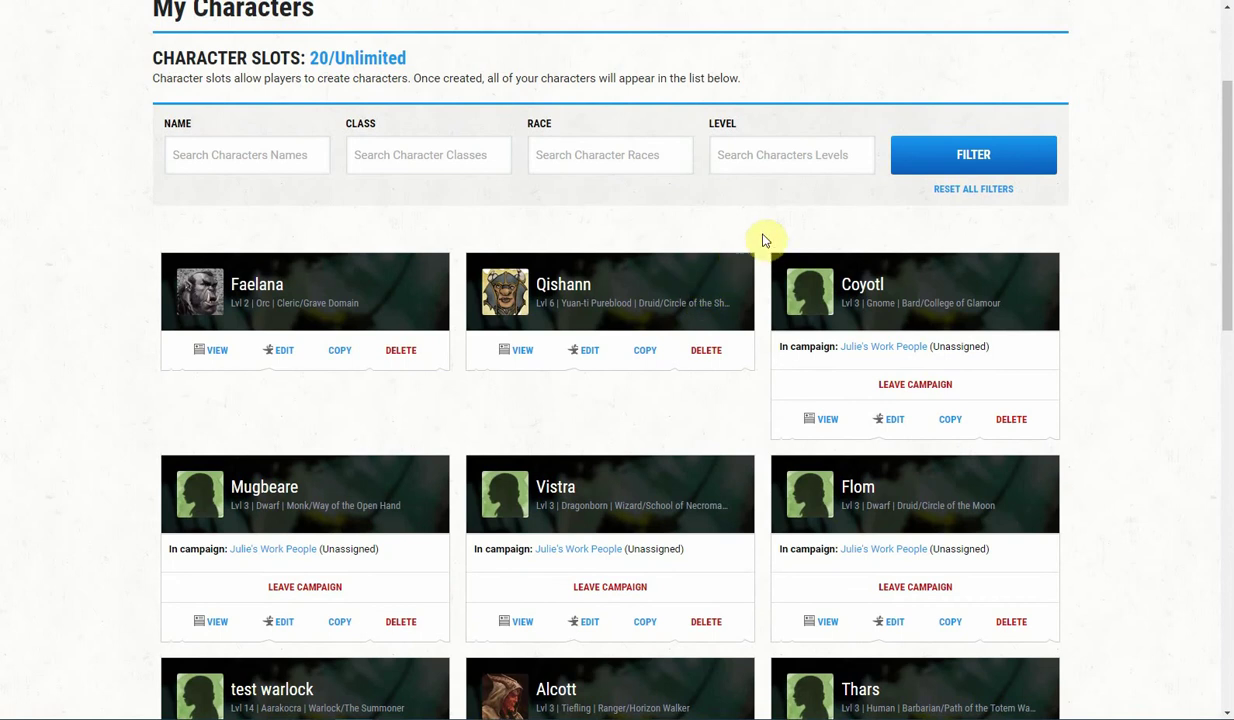
scroll(760, 242, down, 2)
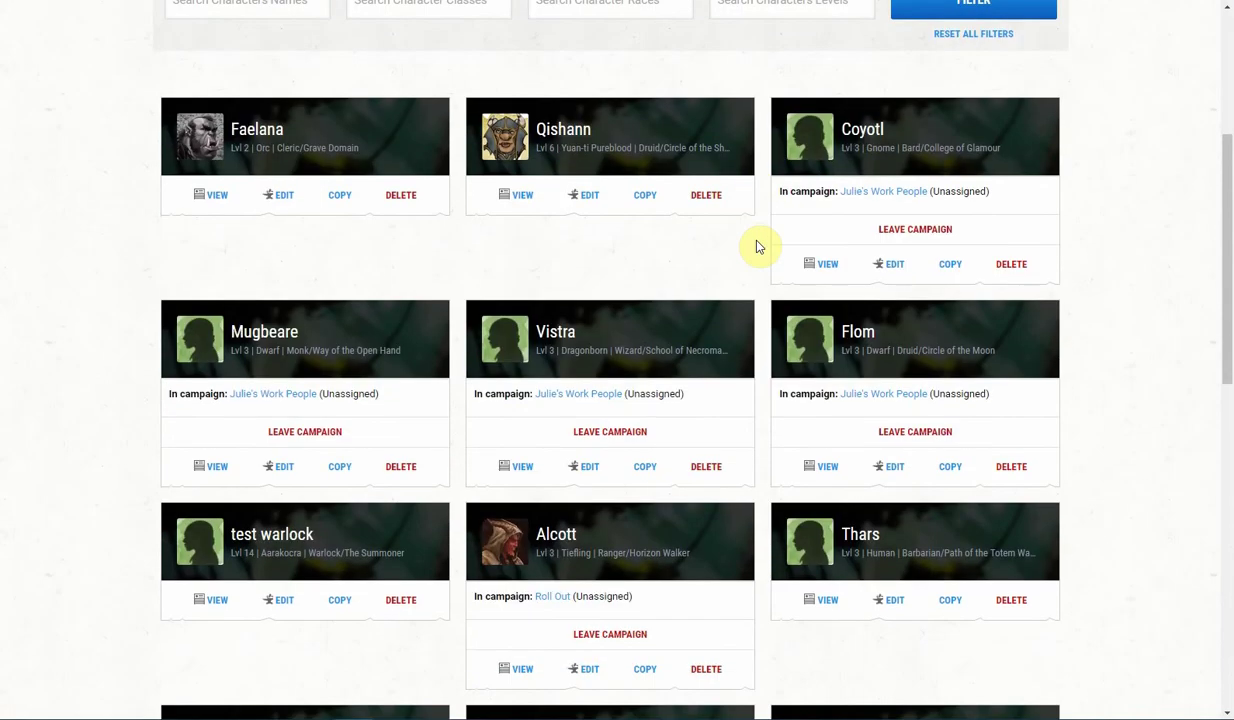
scroll(740, 215, down, 7)
scroll(741, 220, up, 3)
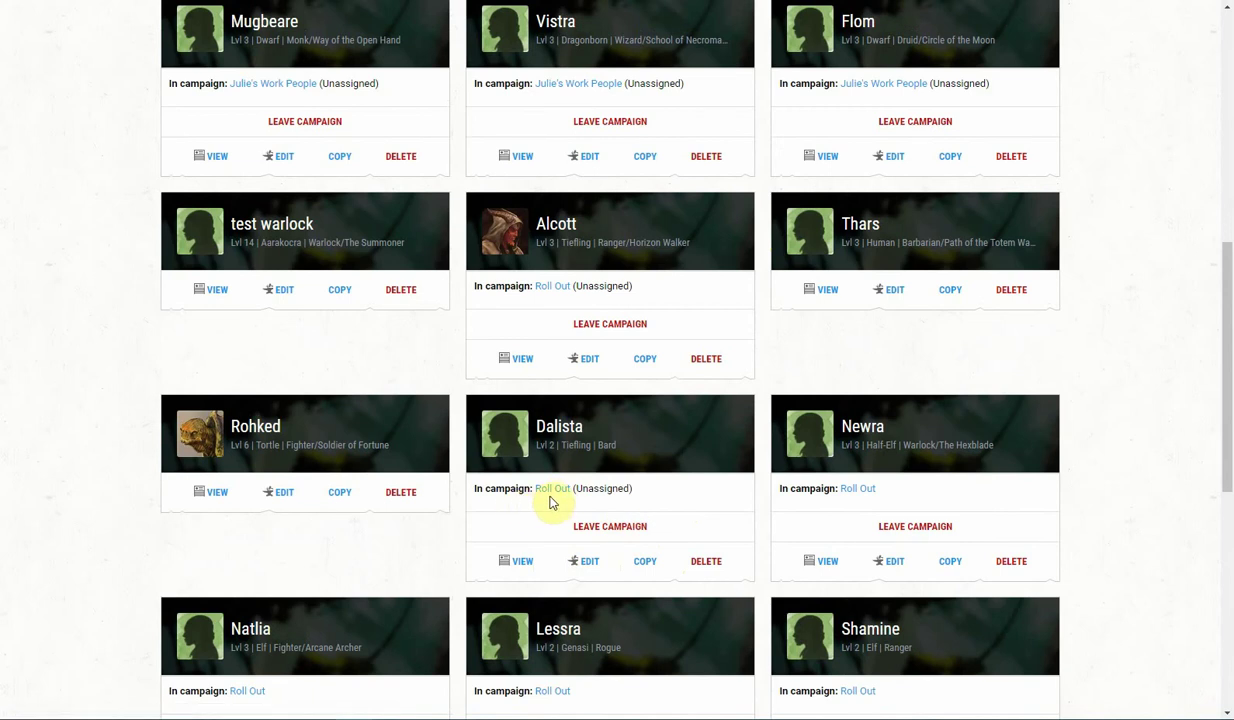
scroll(760, 348, down, 2)
scroll(745, 330, down, 2)
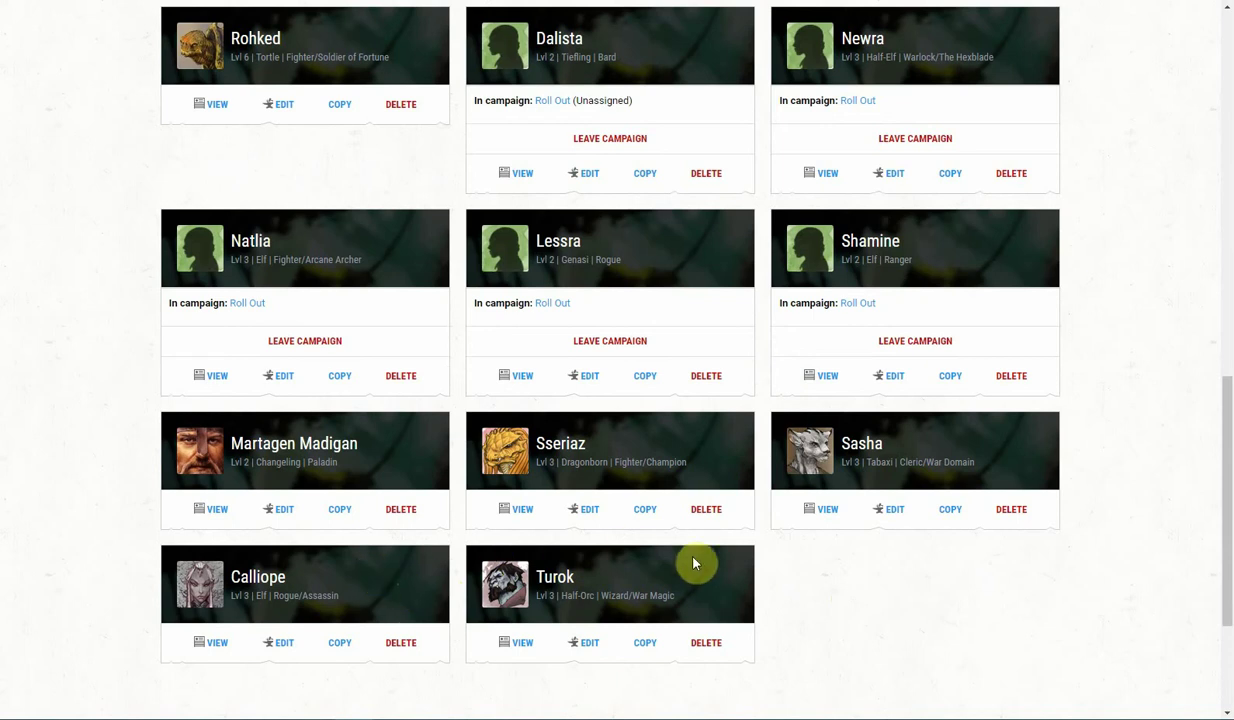
scroll(771, 546, up, 10)
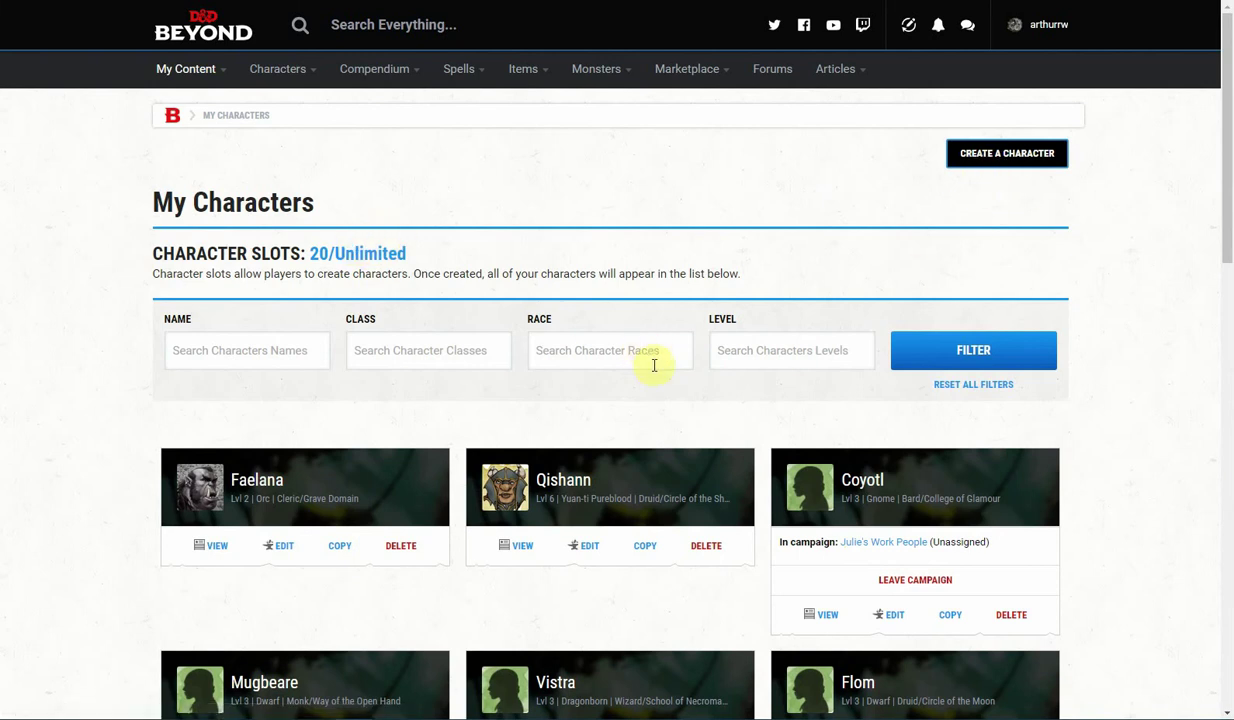
scroll(652, 385, down, 5)
scroll(653, 364, down, 5)
scroll(647, 355, up, 10)
scroll(645, 356, down, 1)
scroll(645, 356, down, 4)
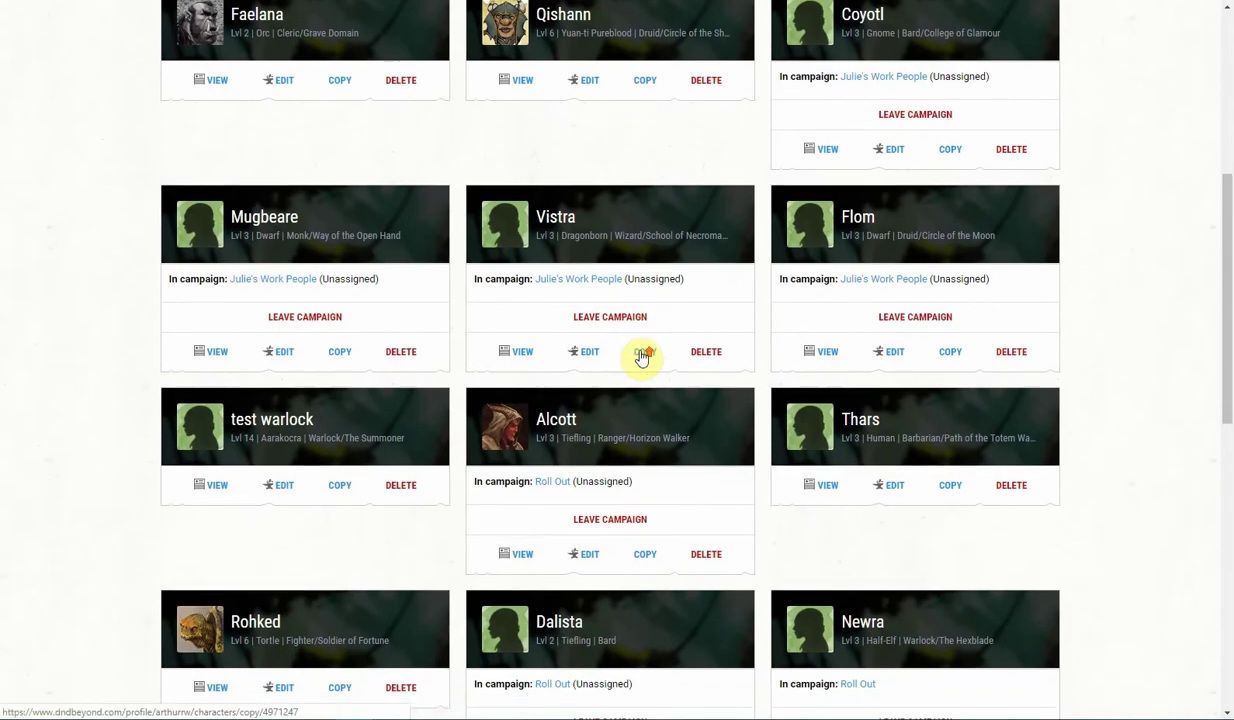
scroll(642, 352, up, 5)
scroll(637, 357, up, 1)
Filter the character list by the race half-orc
click(603, 337)
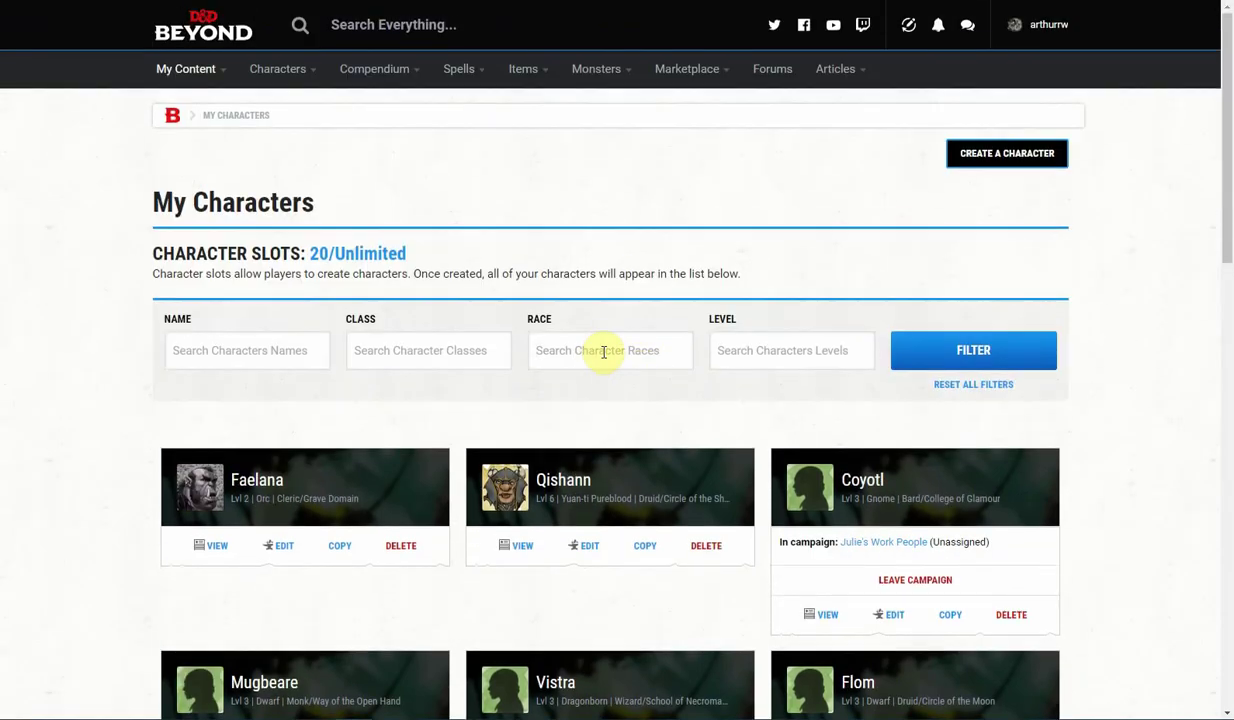
text(ha)
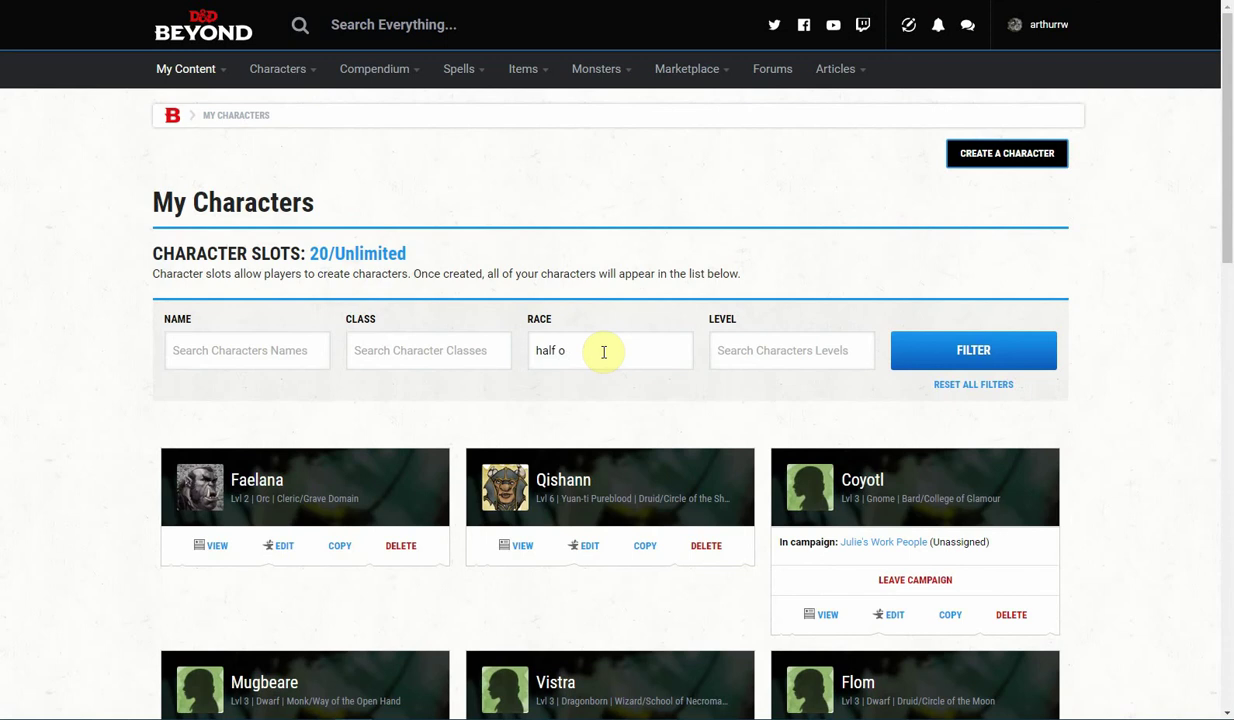
text(lf-orc)
key(Return)
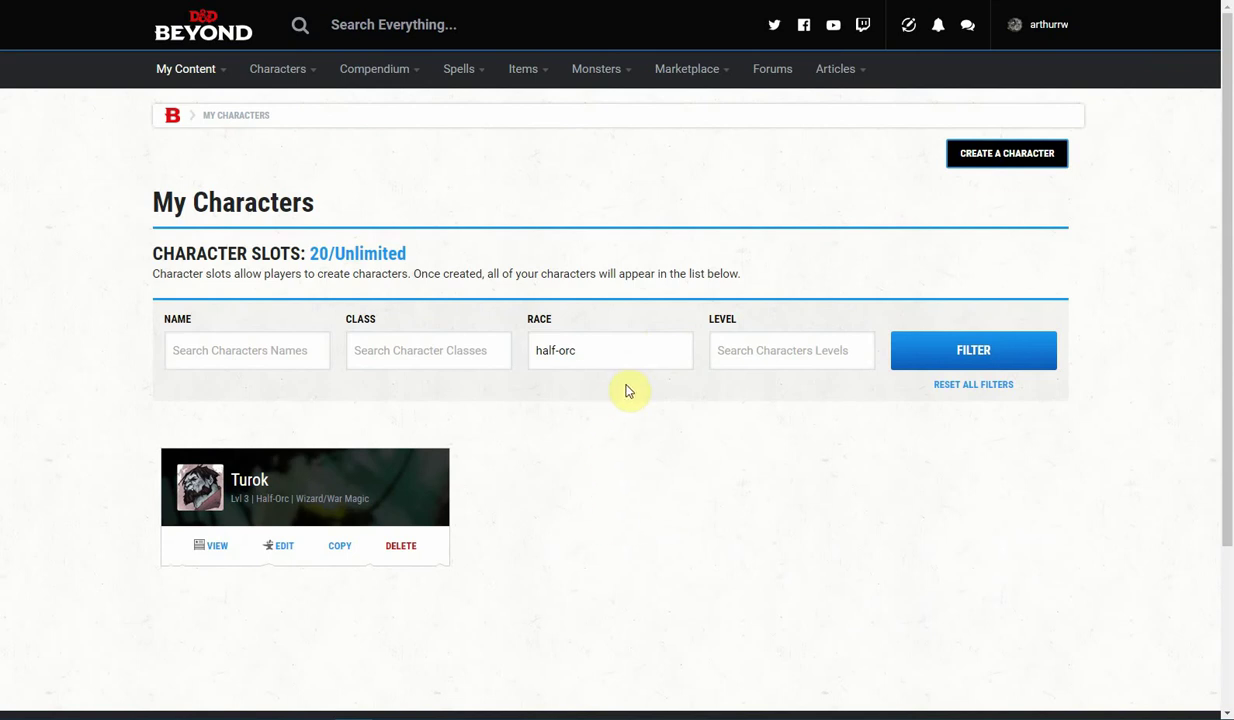
Reset all character filters and highlight the number of character slots in use
click(955, 385)
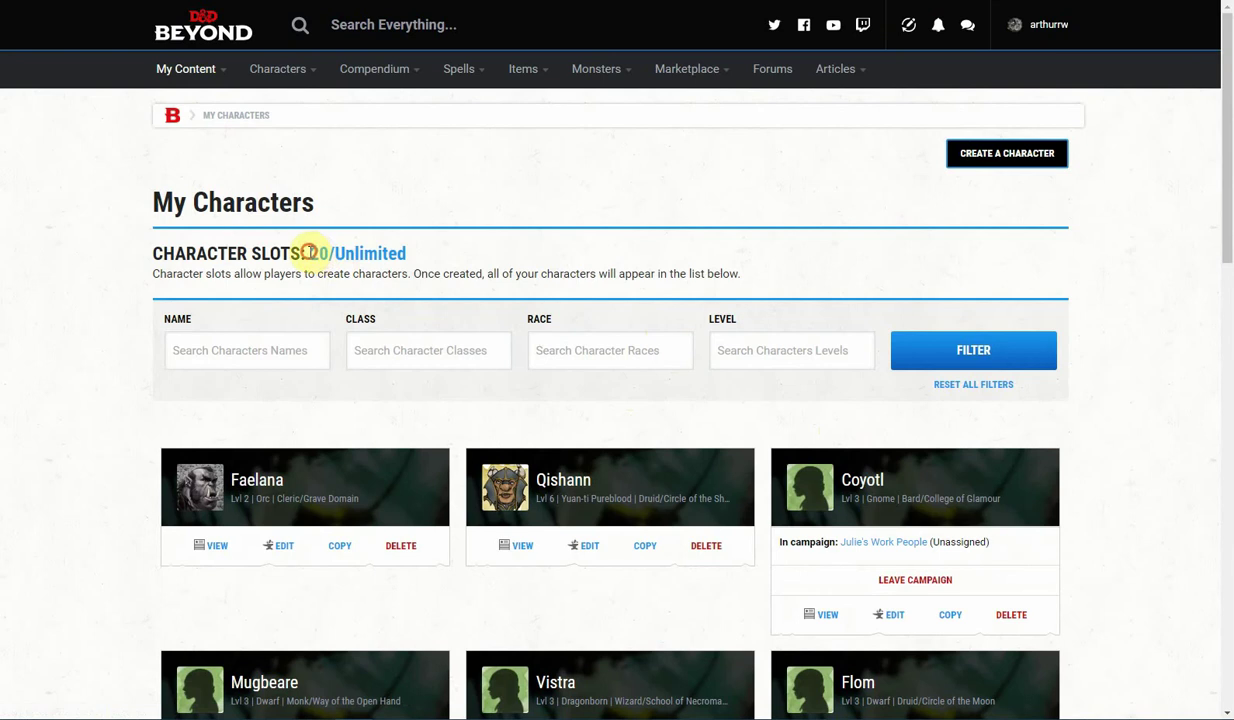
drag(311, 253, 328, 256)
click(440, 246)
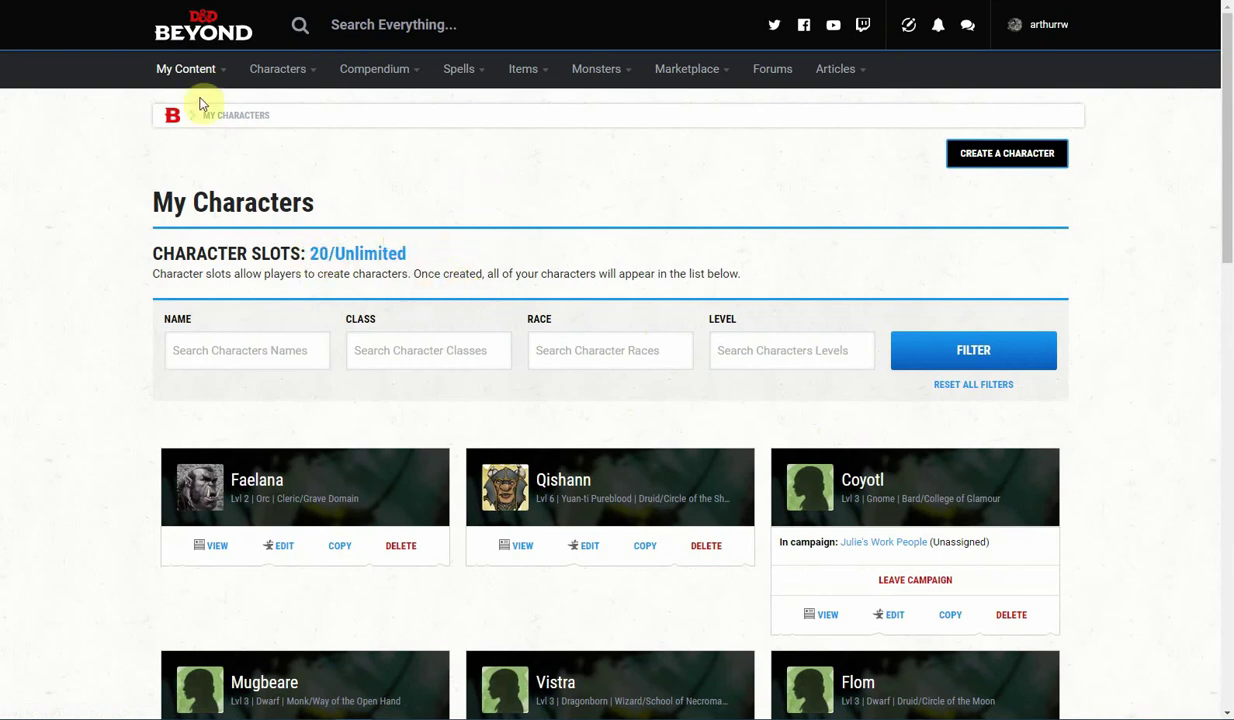
Open the list of own campaigns and view the campaign started on 8/30/2018
mouse_move(190, 70)
click(196, 145)
scroll(724, 221, down, 2)
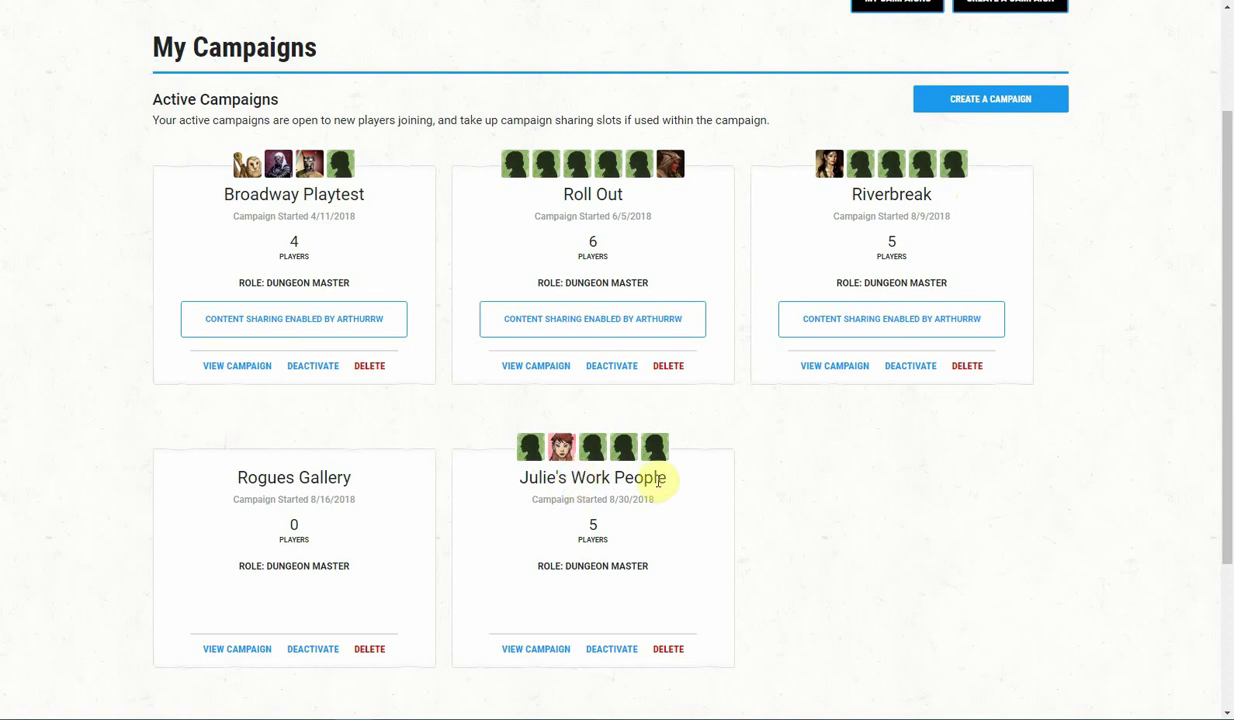
scroll(648, 480, down, 1)
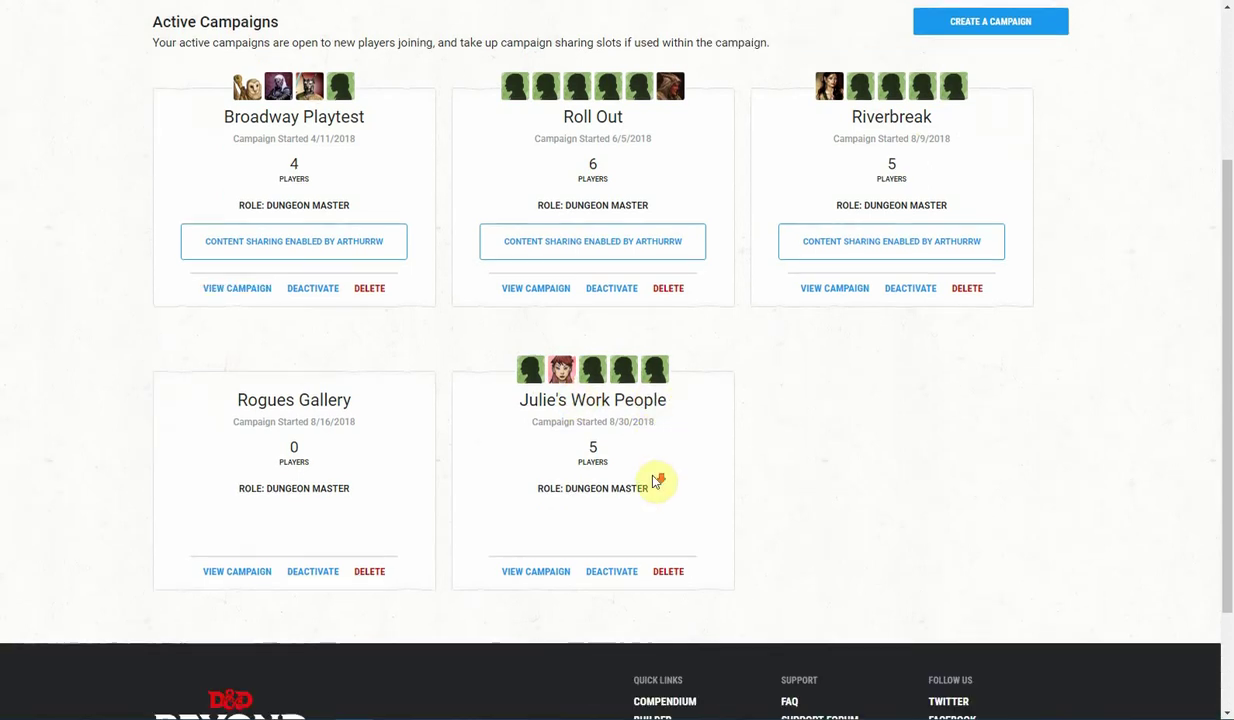
click(548, 571)
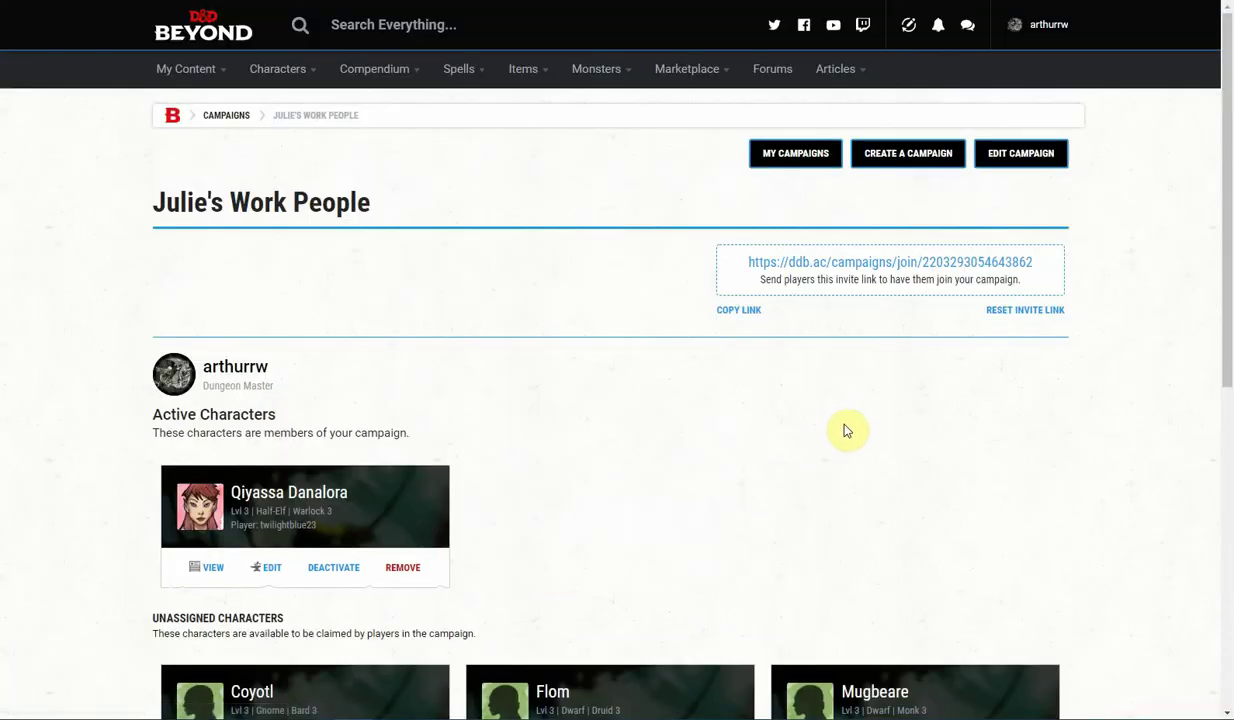
Examine the campaign's active and unassigned characters and highlight its player invite link
scroll(866, 393, down, 1)
scroll(870, 392, down, 1)
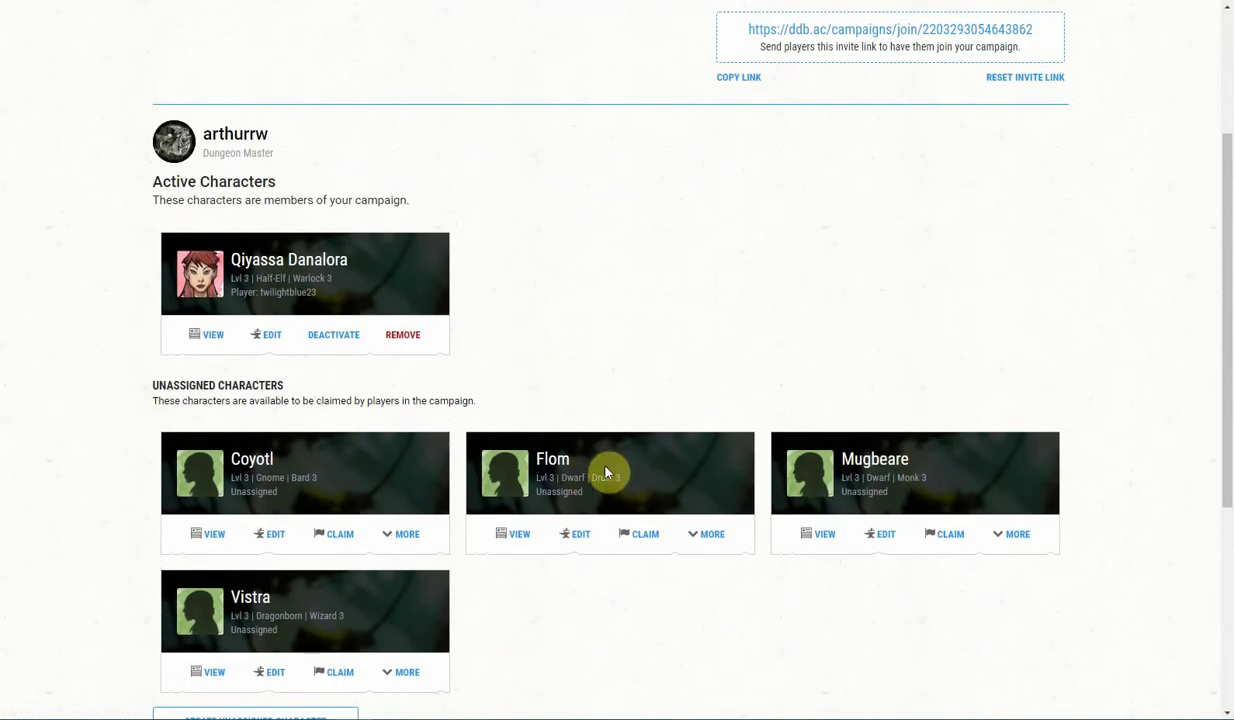
scroll(628, 452, up, 1)
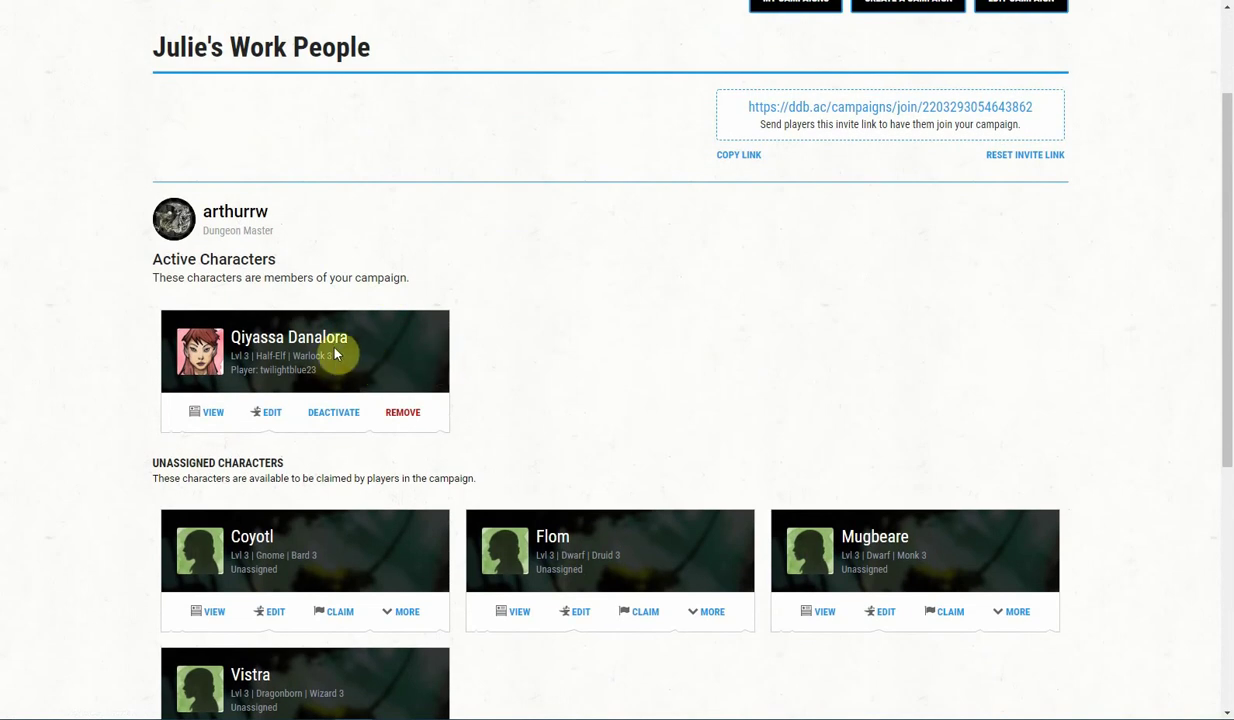
scroll(523, 337, down, 1)
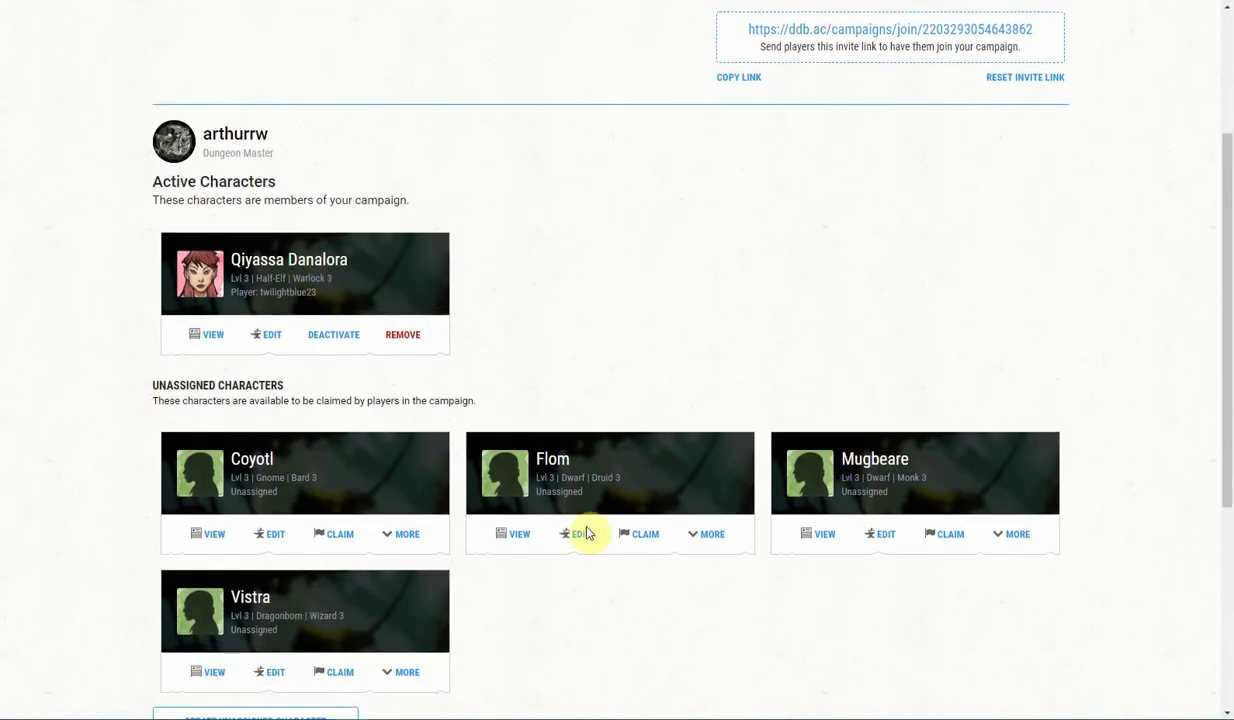
scroll(600, 510, down, 1)
scroll(607, 500, up, 4)
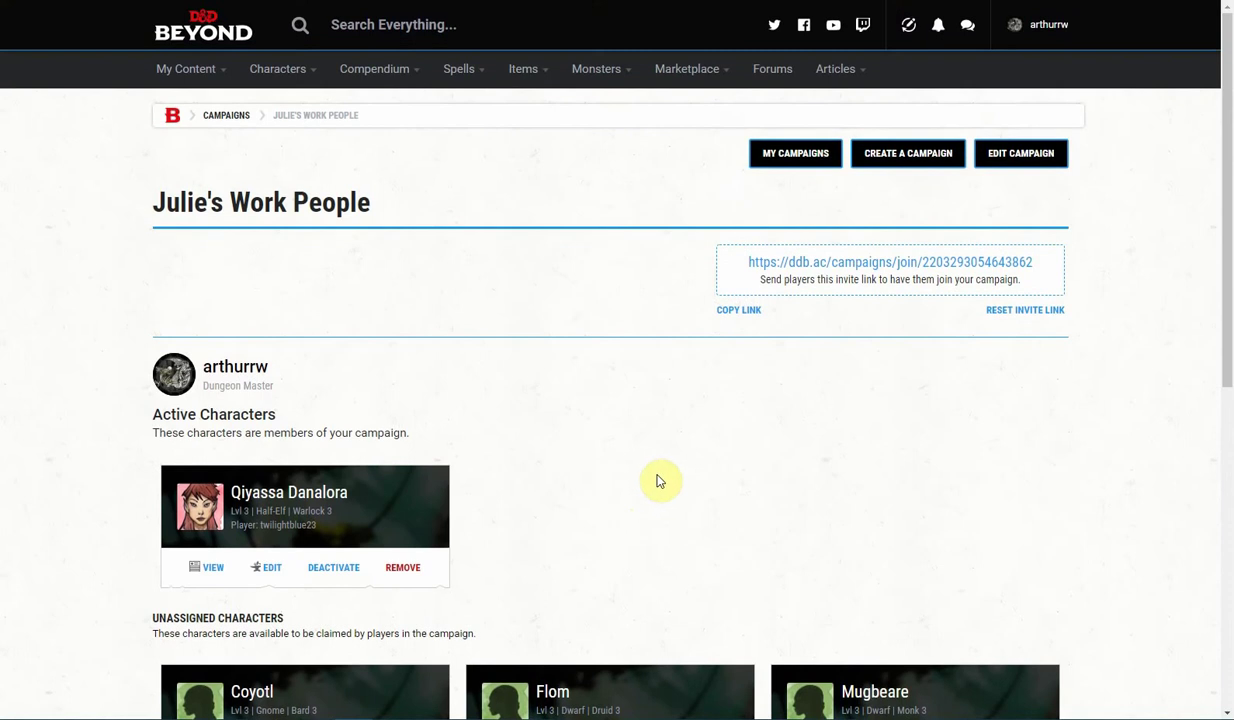
drag(1036, 263, 748, 266)
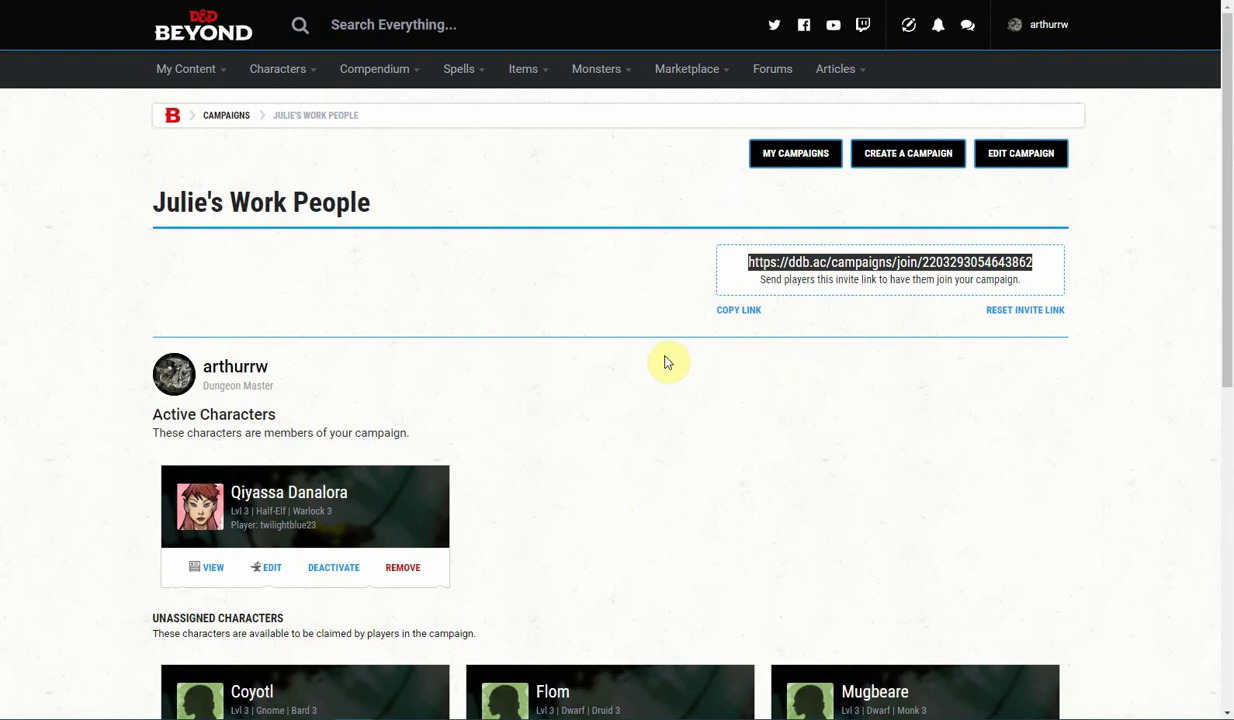
Open the character sheet of Flom from the campaign's unassigned characters
scroll(670, 372, down, 1)
scroll(670, 372, down, 4)
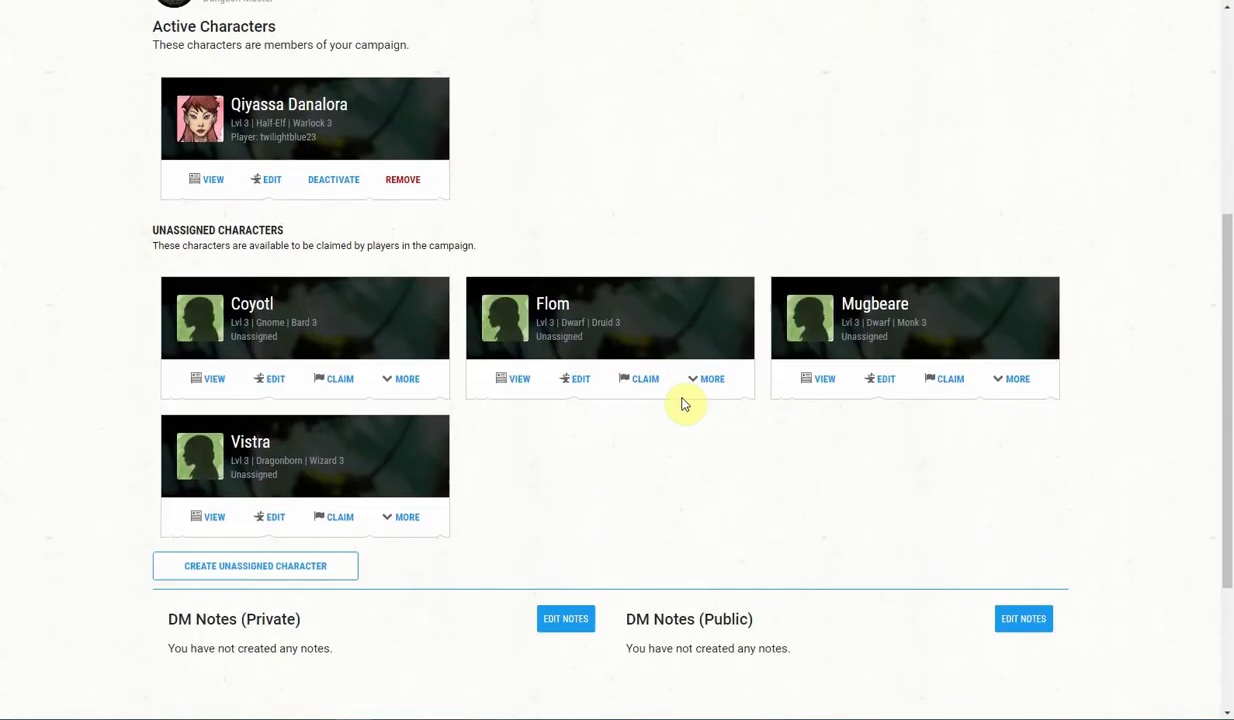
scroll(675, 423, up, 2)
scroll(675, 423, up, 2)
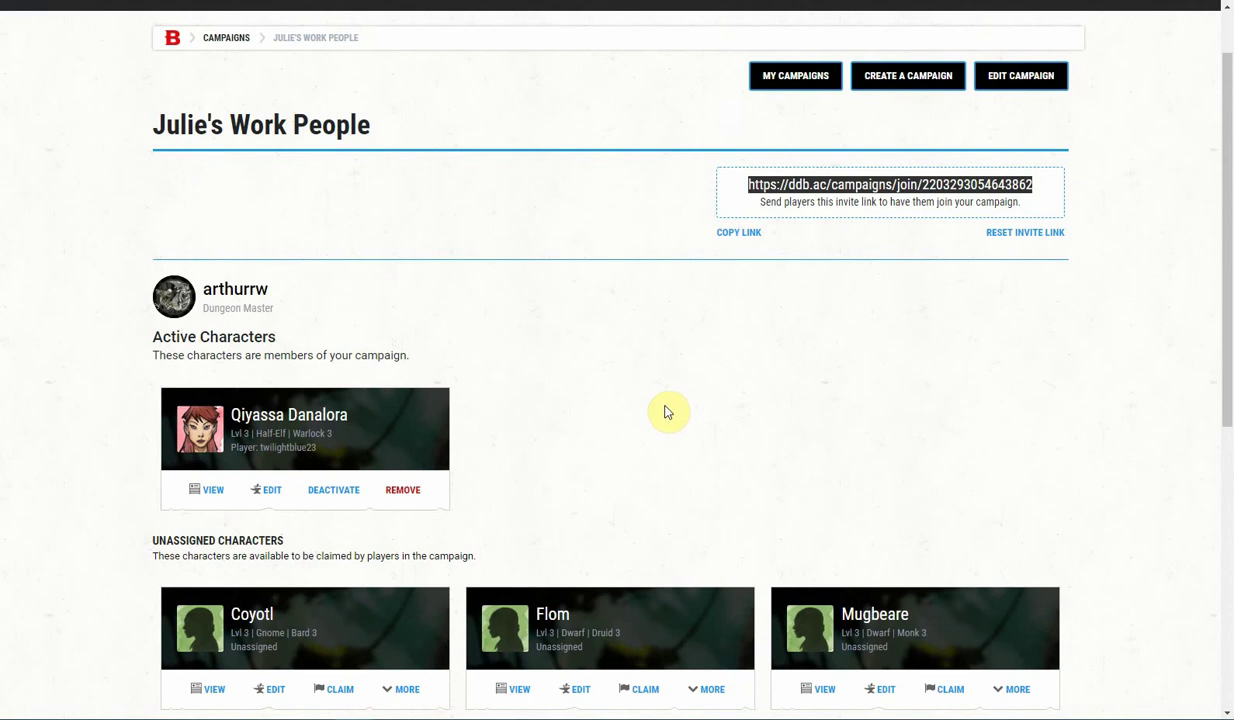
scroll(668, 414, up, 1)
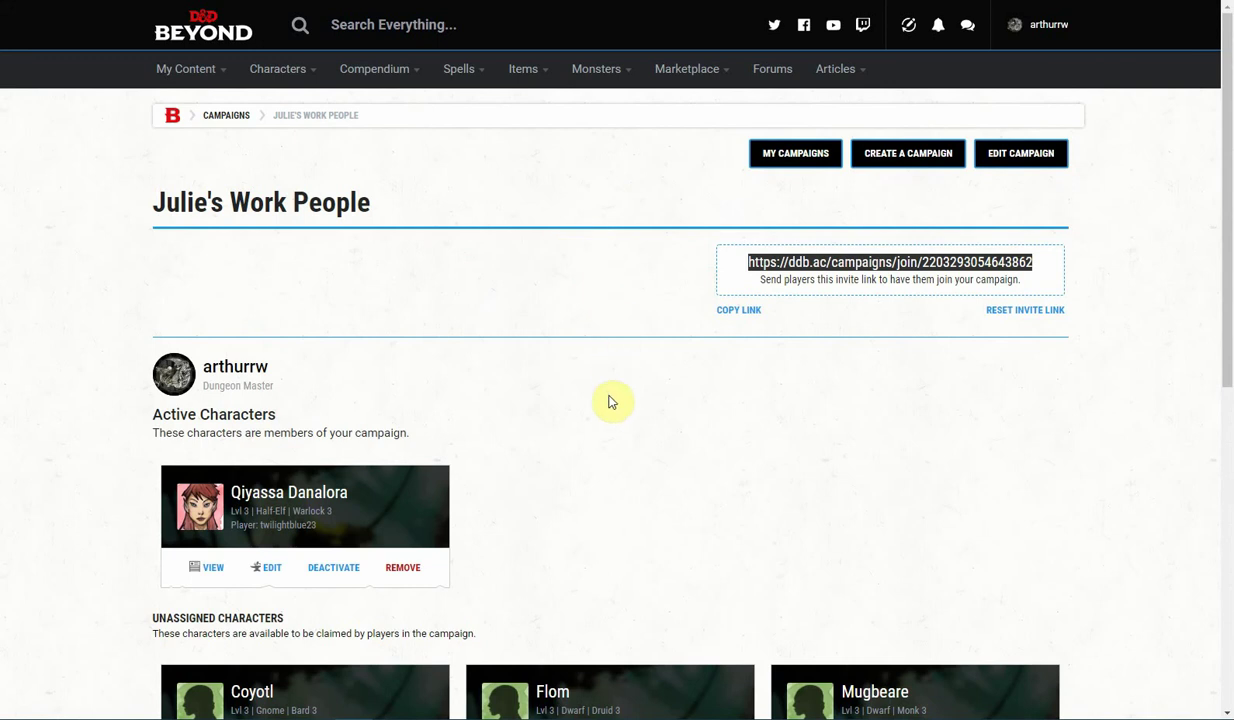
scroll(656, 436, down, 2)
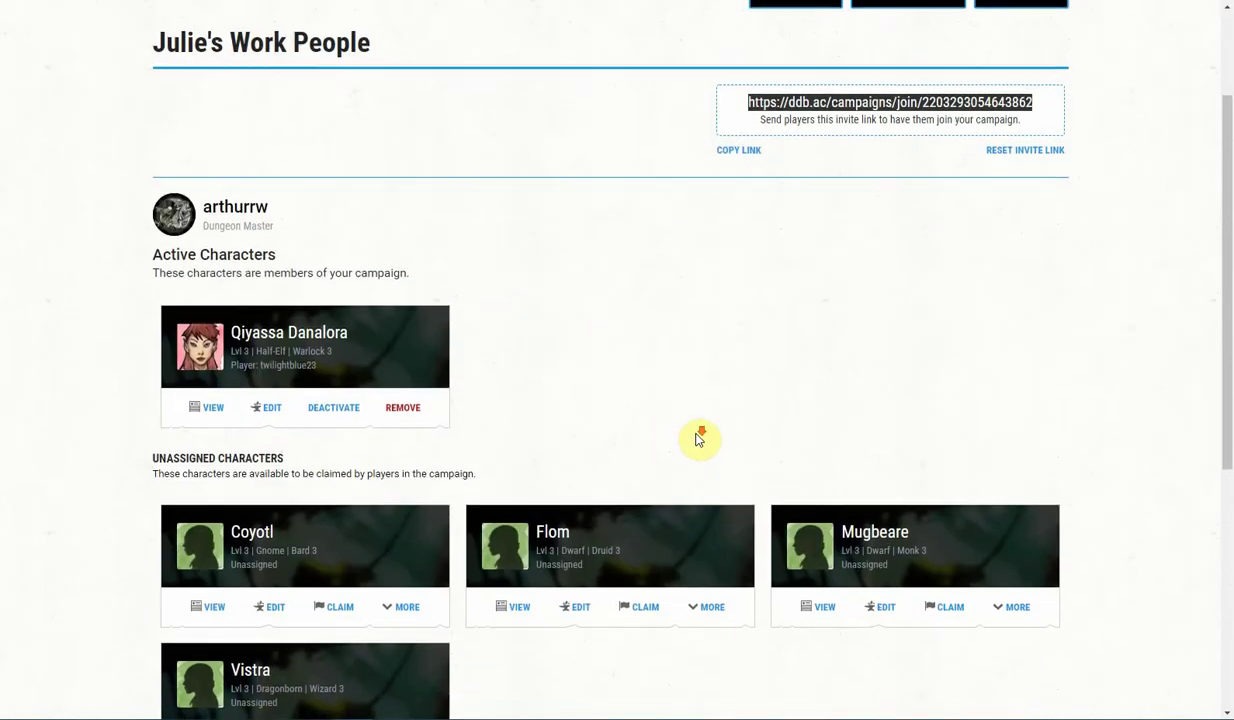
scroll(699, 440, down, 1)
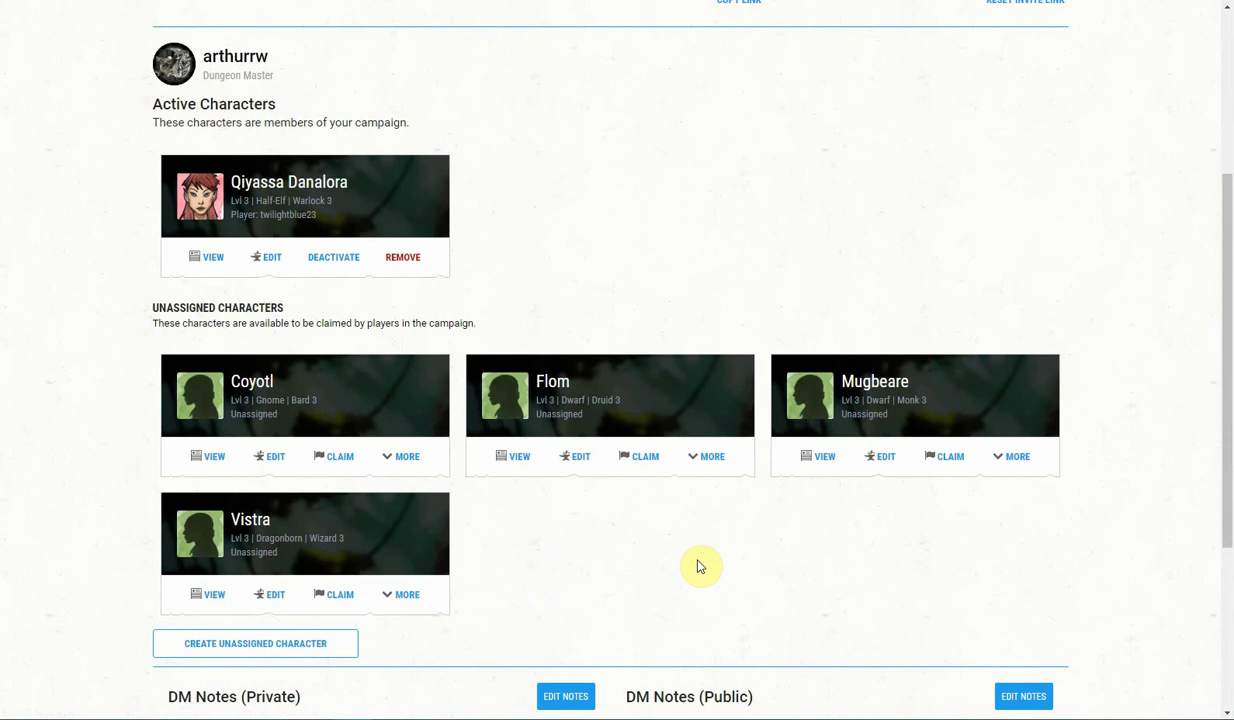
click(513, 458)
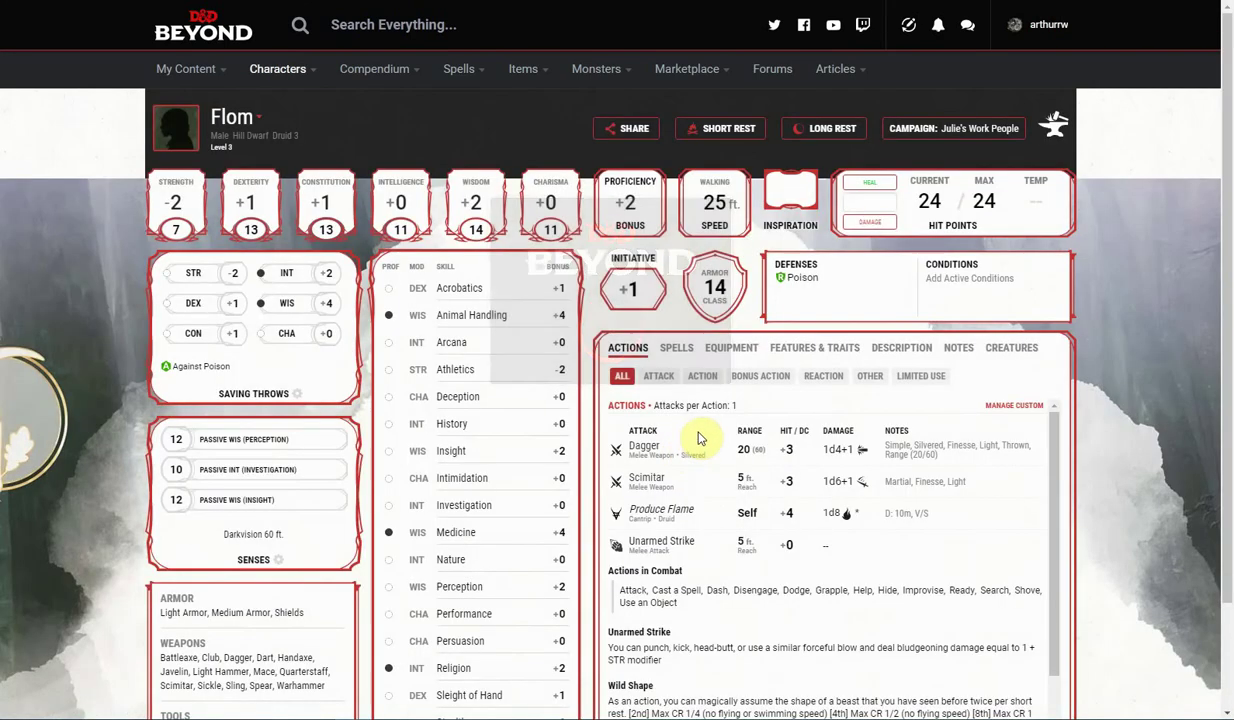
Look through Flom's character sheet and its notes, highlighting the entry under Allies
scroll(760, 345, down, 3)
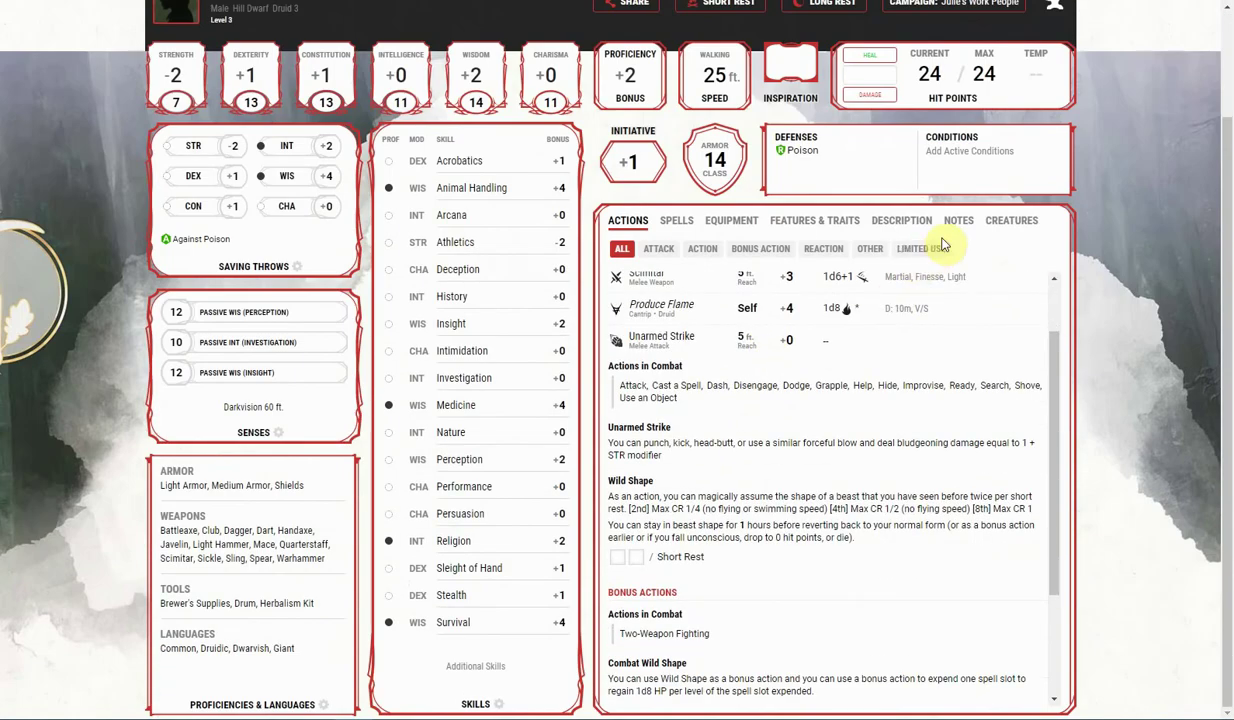
click(958, 222)
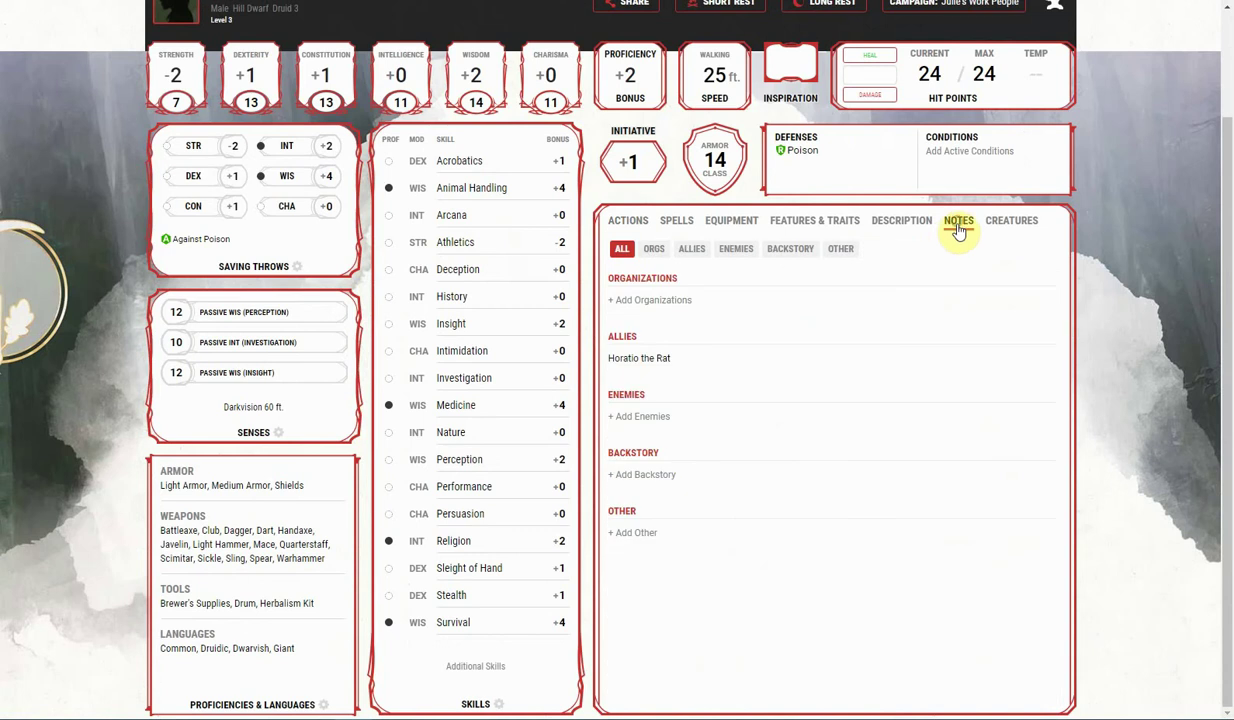
drag(679, 357, 598, 362)
click(680, 378)
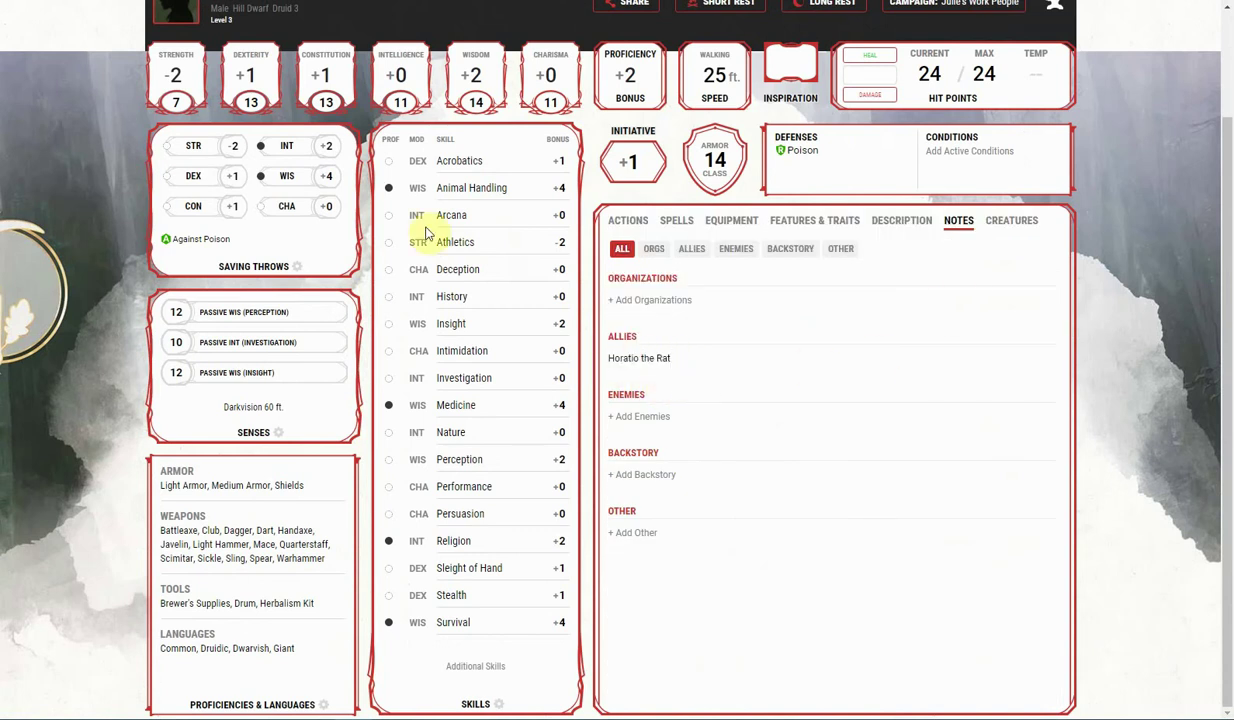
scroll(300, 50, up, 2)
mouse_move(271, 127)
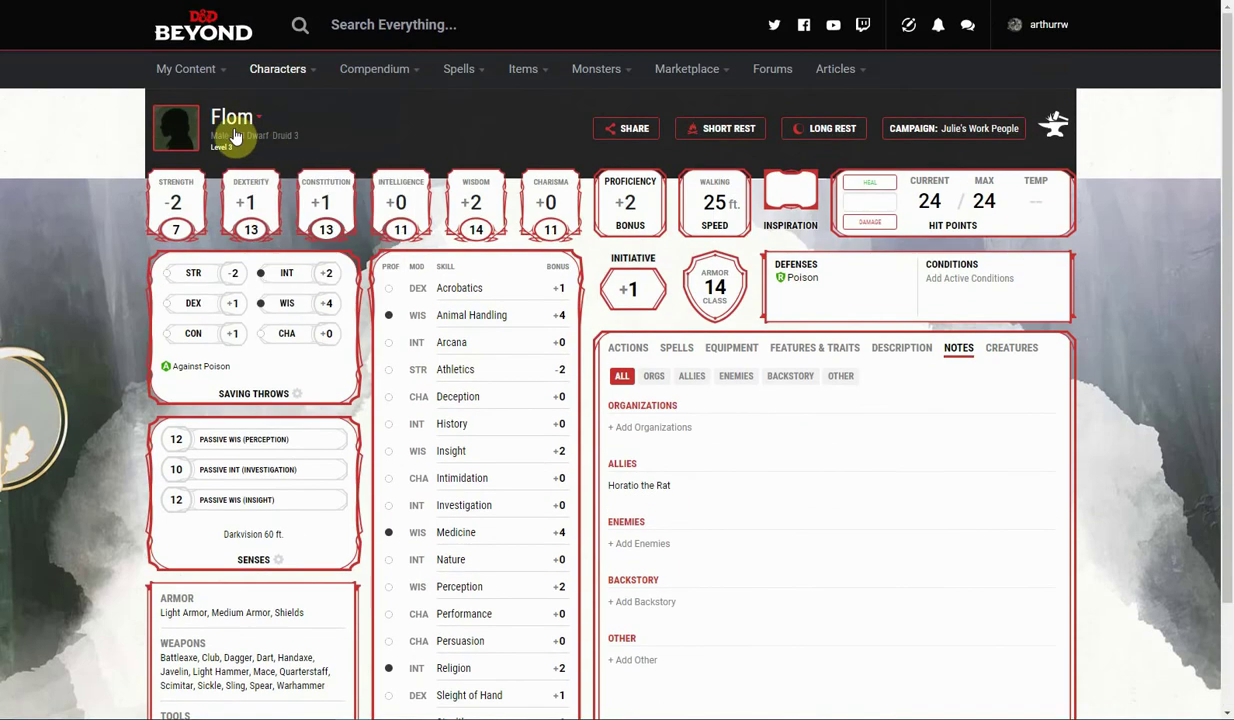
scroll(690, 400, down, 1)
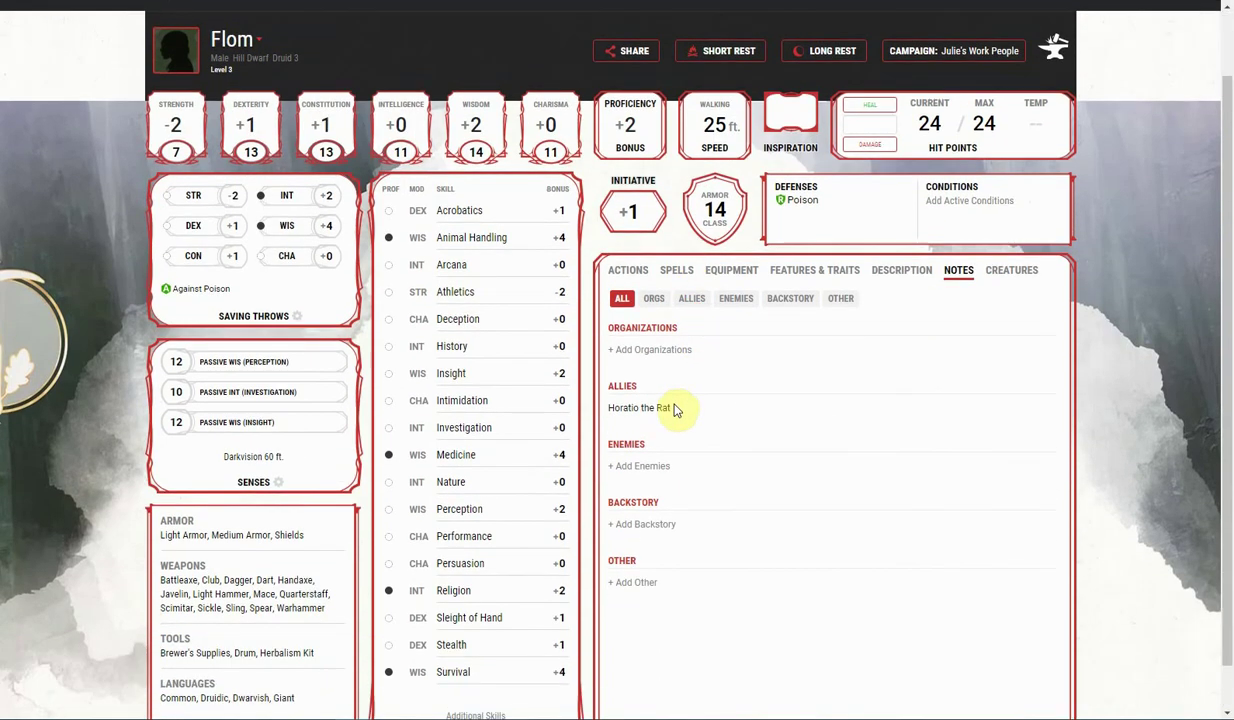
click(612, 408)
click(678, 421)
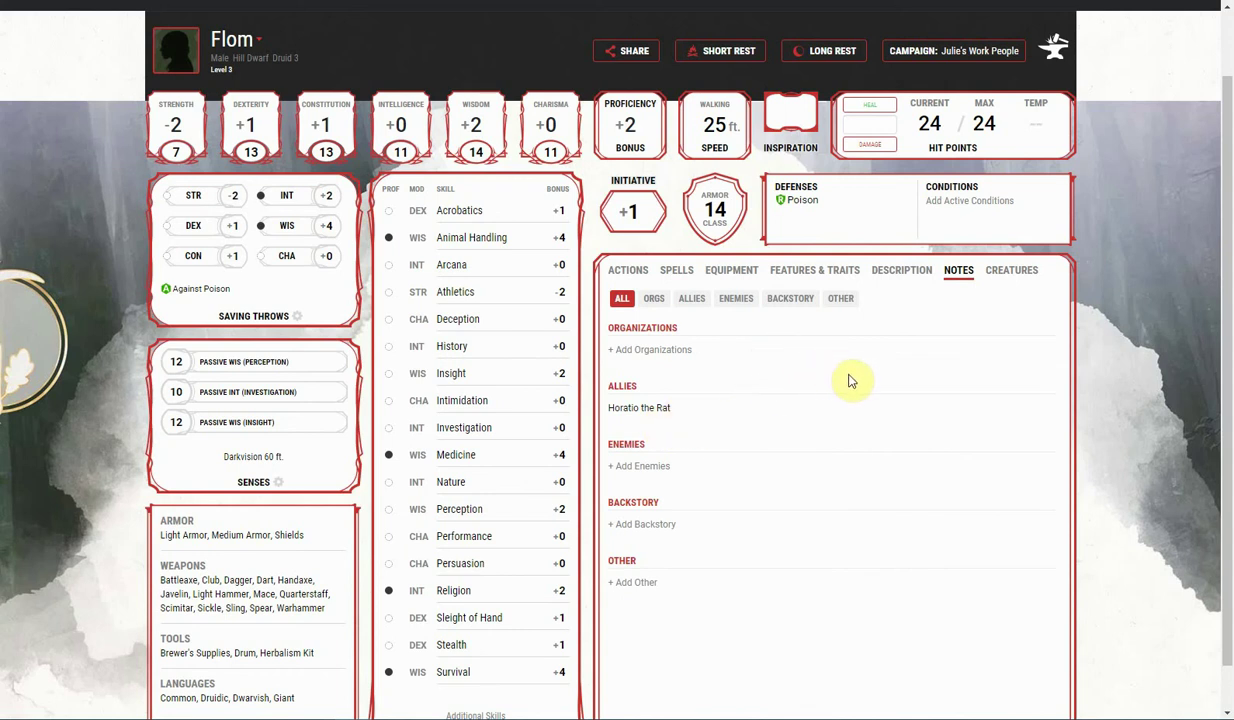
scroll(845, 380, up, 1)
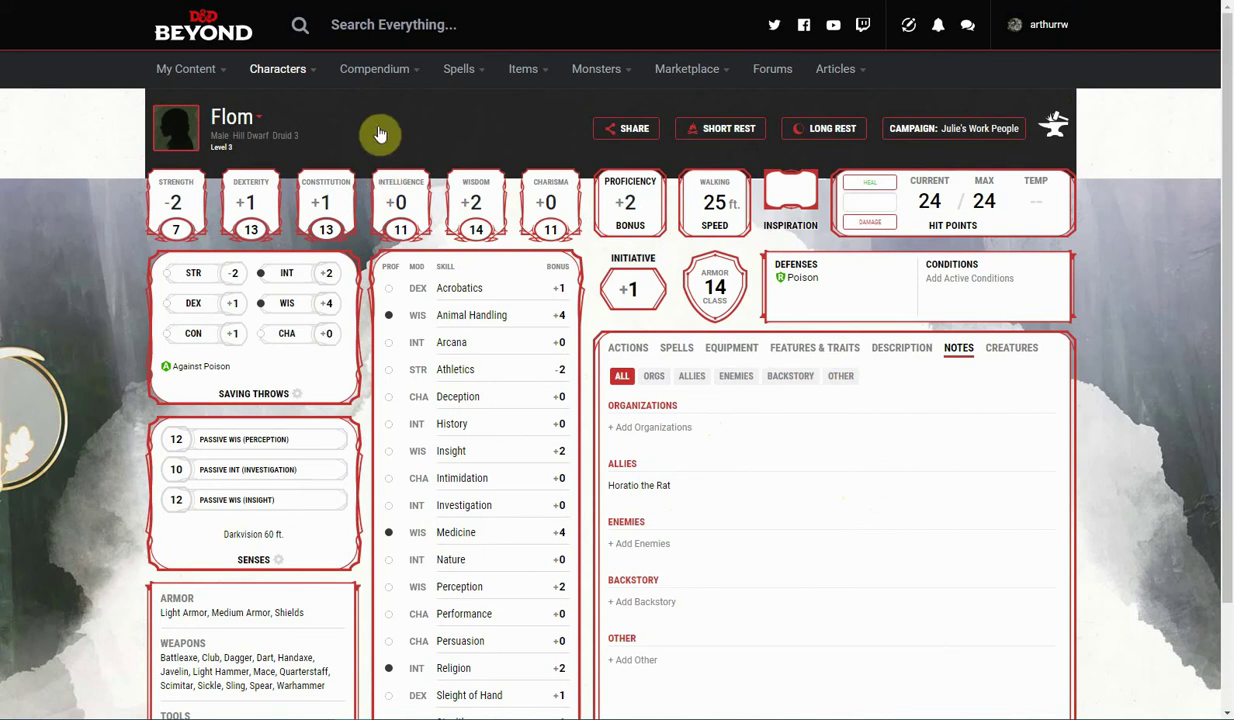
Return to the campaign page from Flom's sheet and examine its characters, including the extra options for unassigned Flom
click(920, 132)
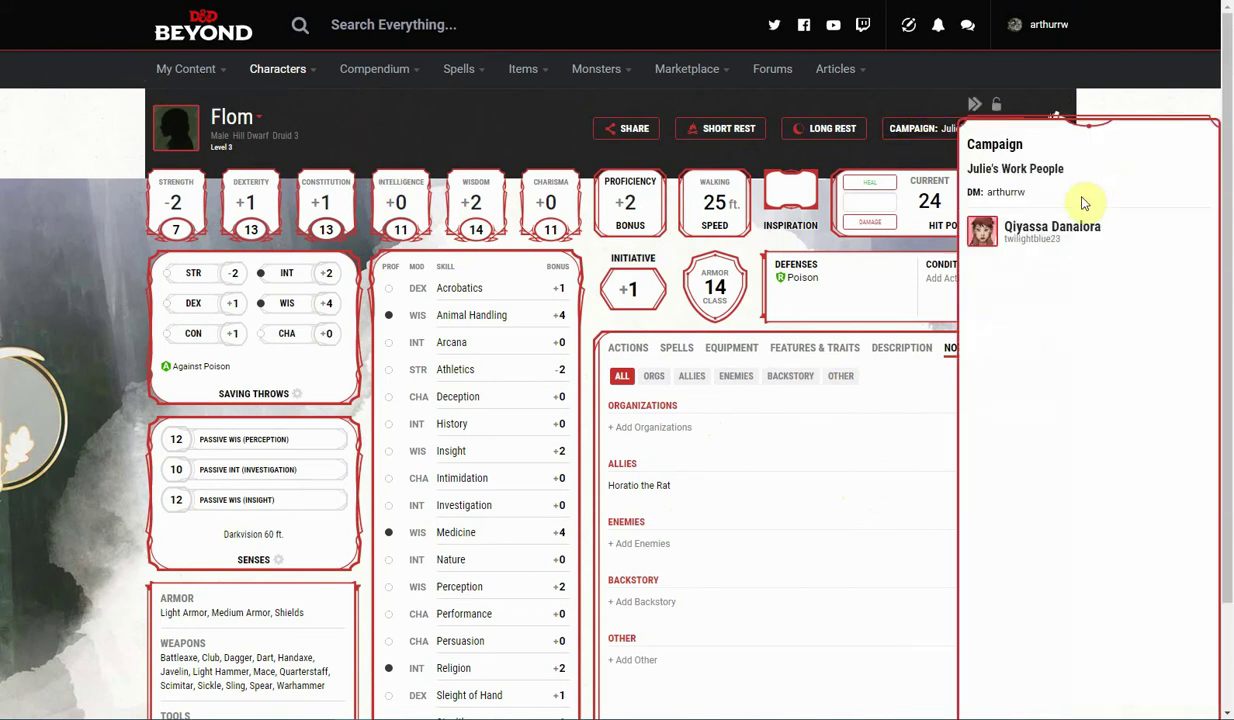
click(1013, 169)
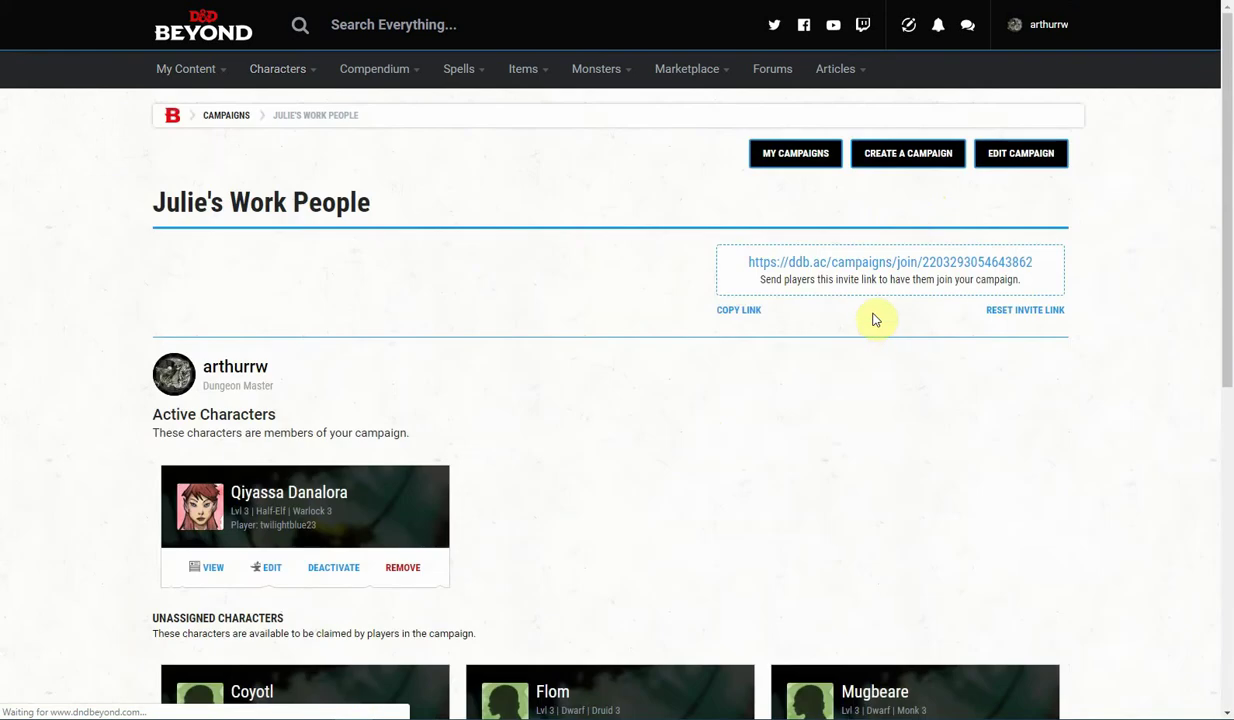
scroll(722, 314, down, 6)
scroll(620, 280, up, 3)
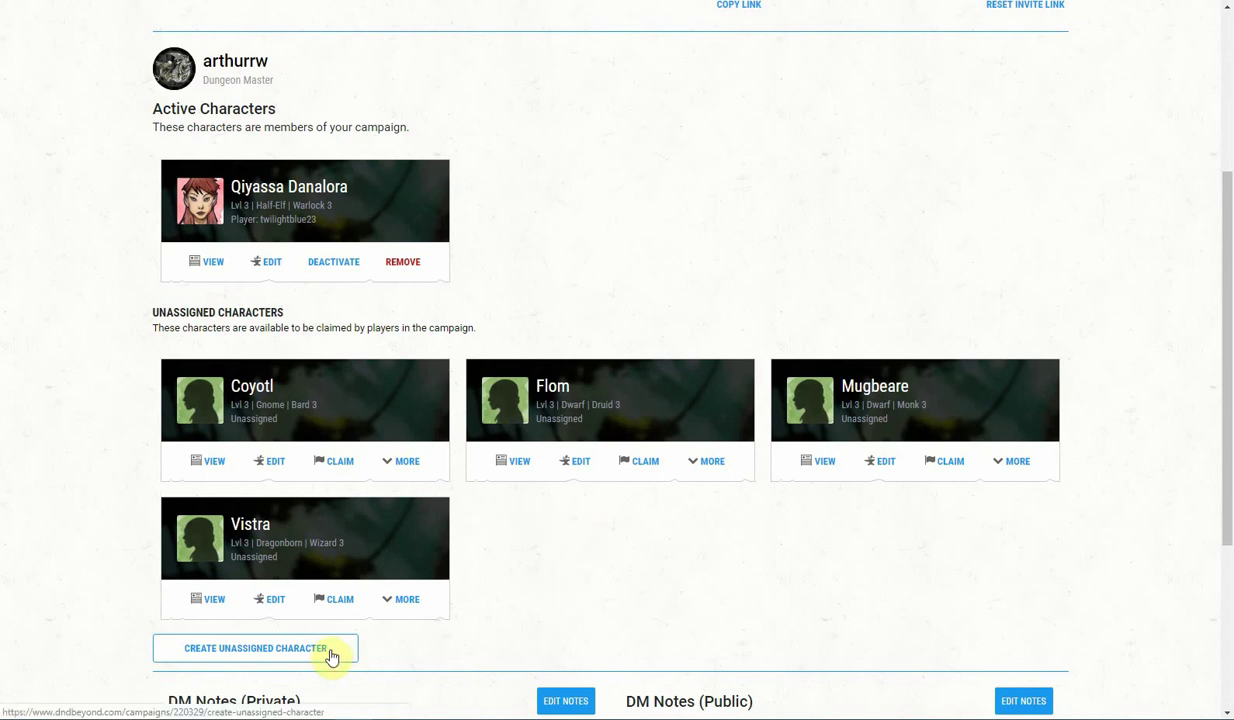
scroll(818, 267, up, 3)
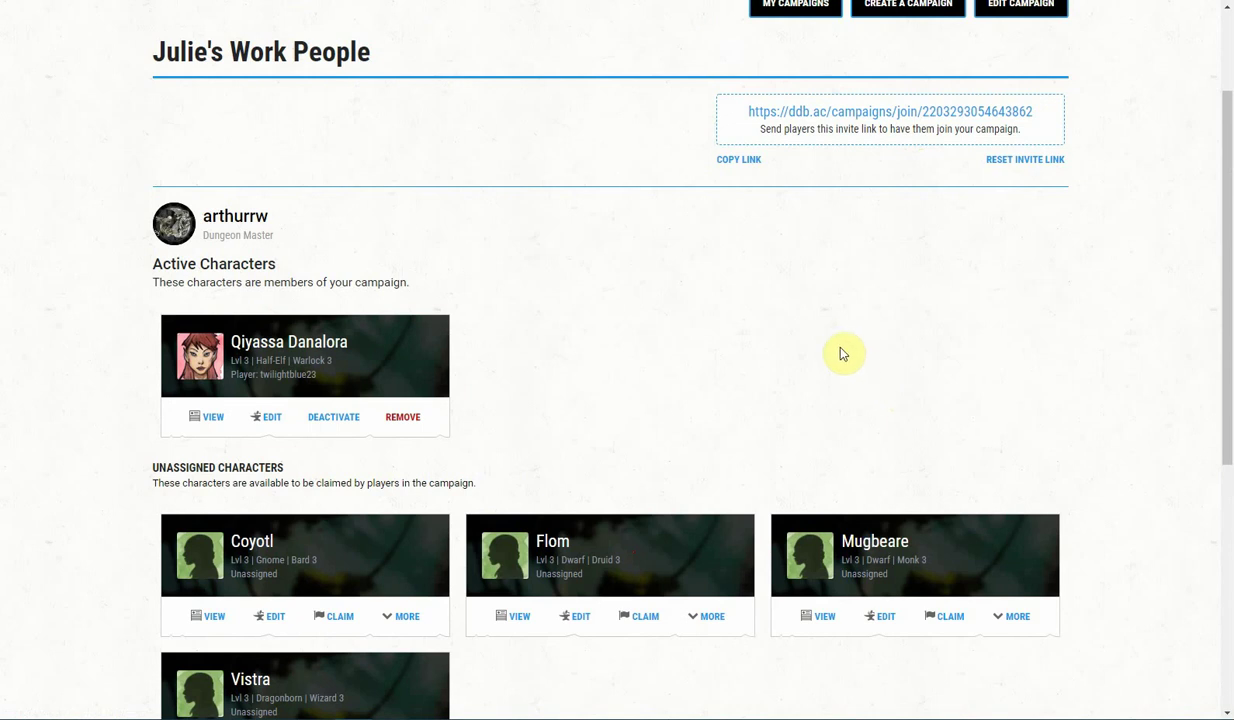
scroll(810, 320, up, 2)
scroll(667, 337, down, 5)
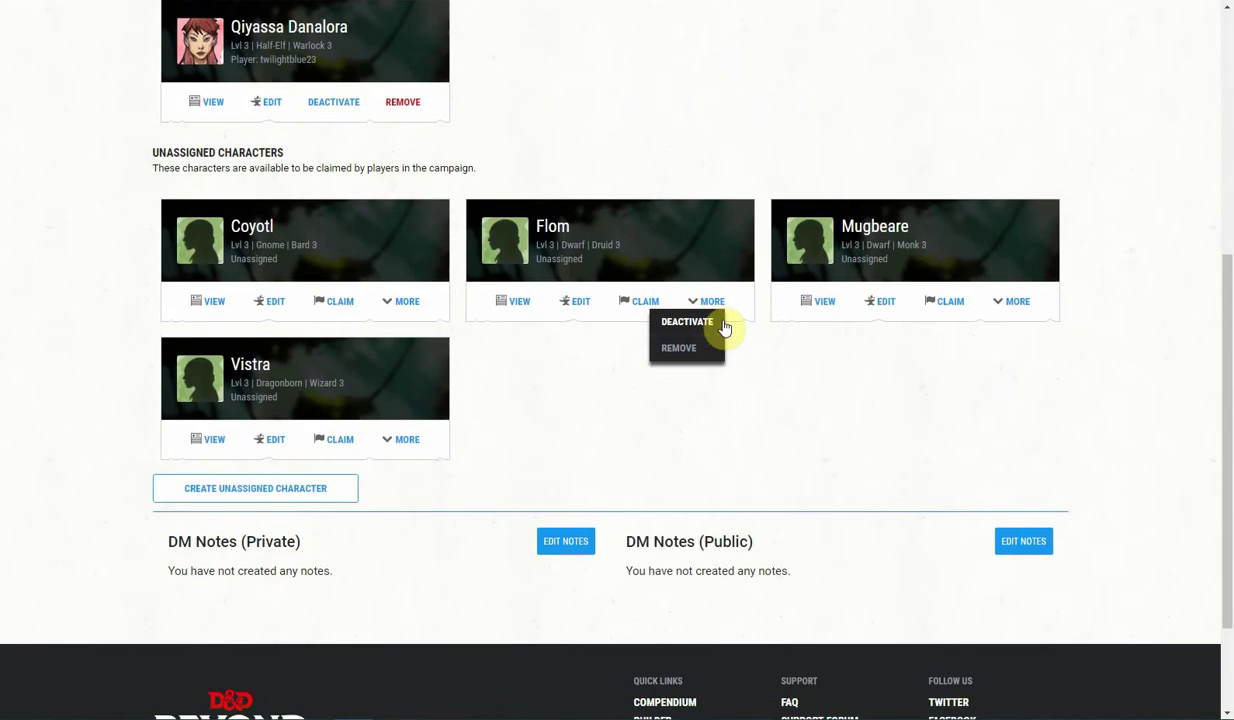
scroll(724, 322, up, 7)
click(942, 164)
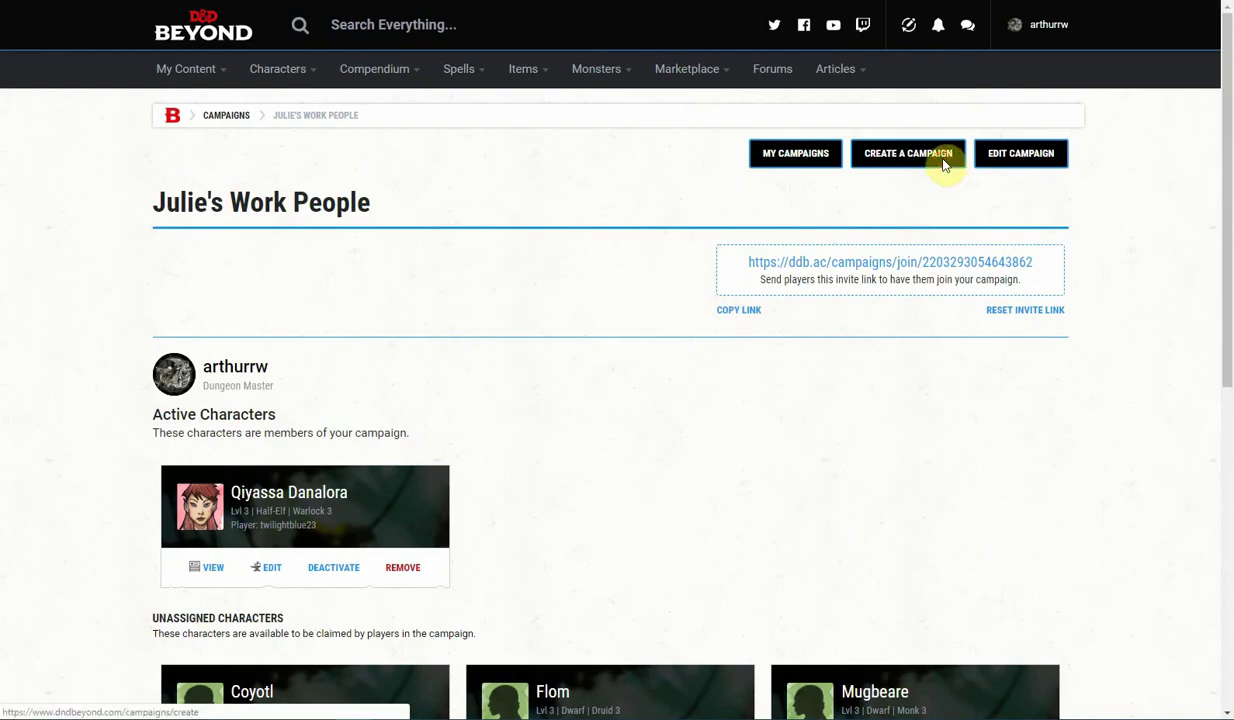
click(267, 270)
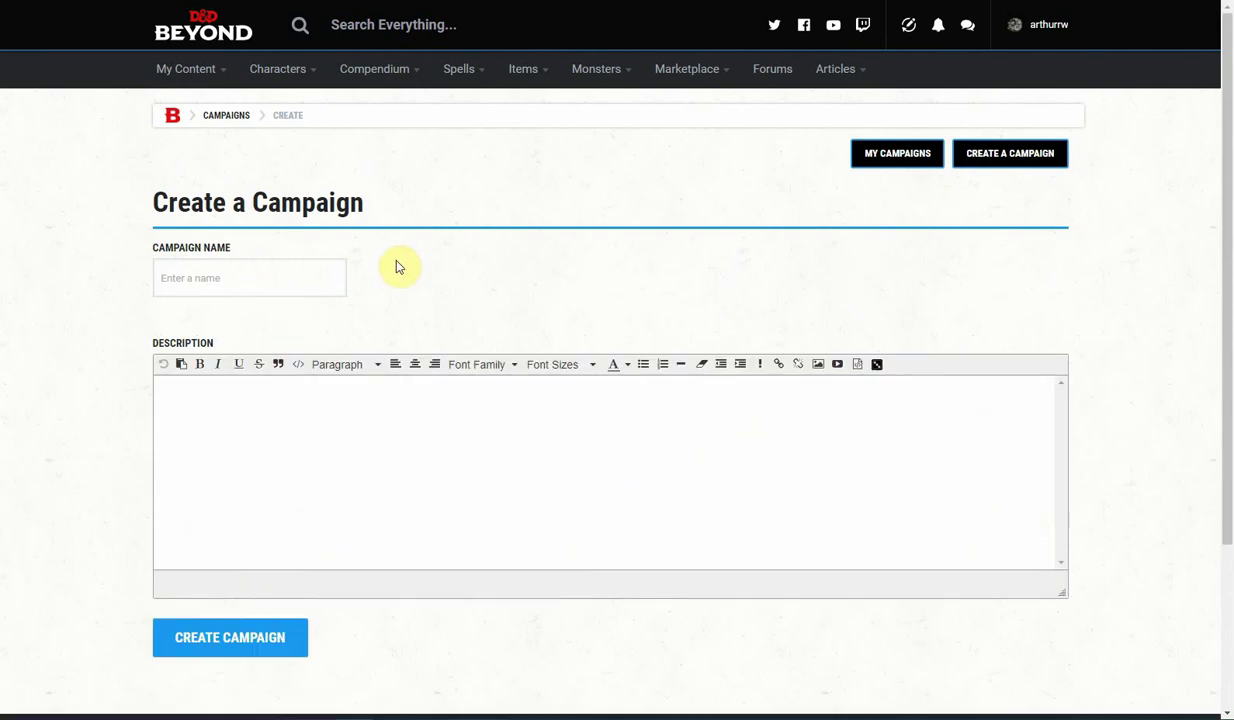
text(Greyhawk 2.0)
key(Tab)
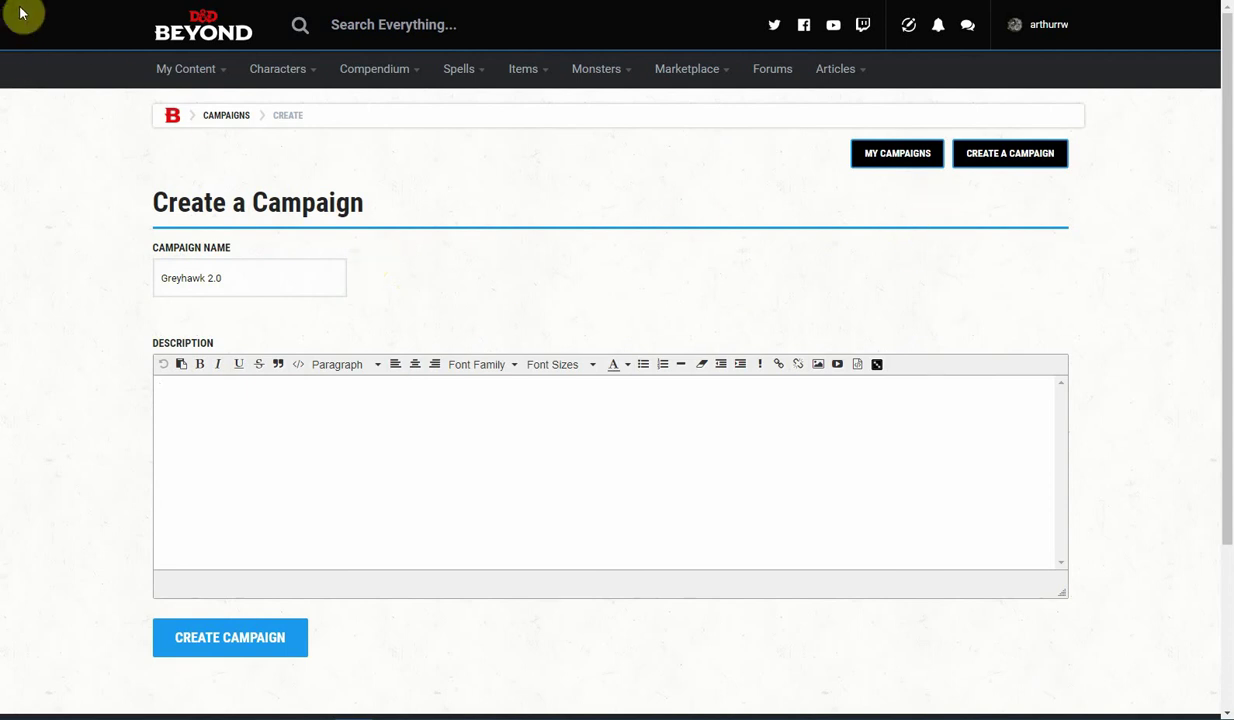
scroll(420, 402, down, 3)
scroll(420, 400, up, 3)
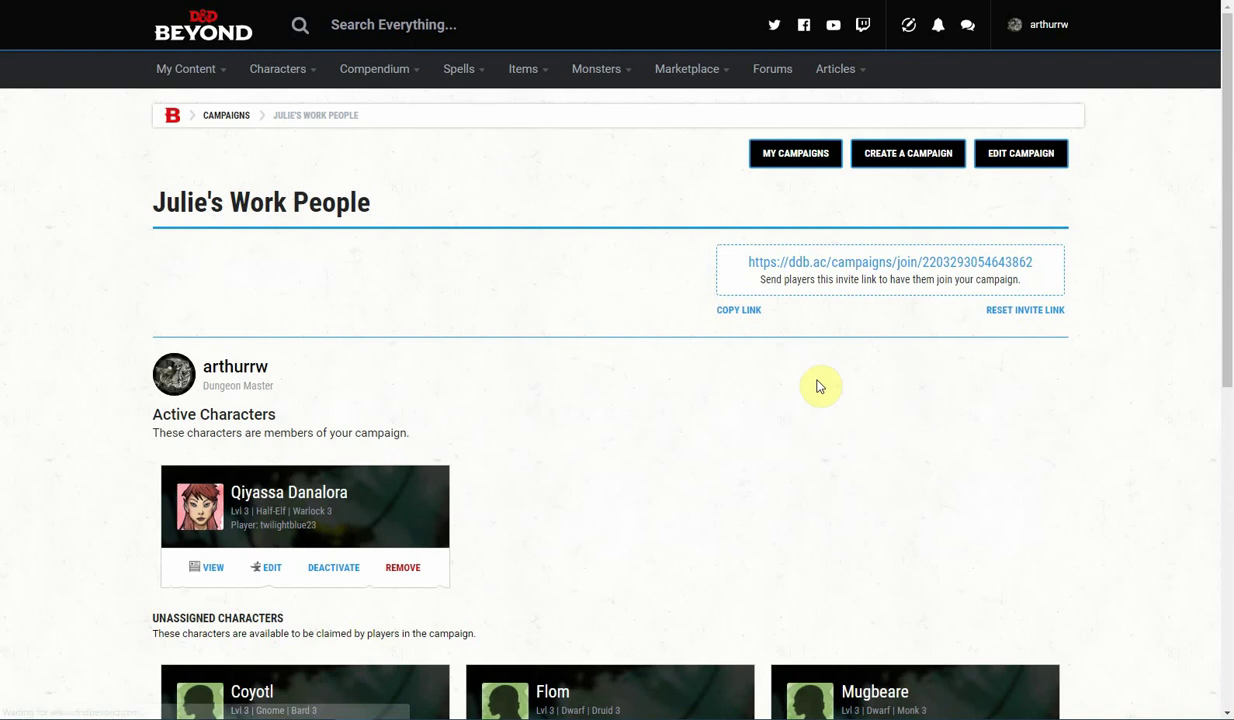
Create a new campaign named "Greyhawk 2.0" with the description "blah blah blah"
click(930, 156)
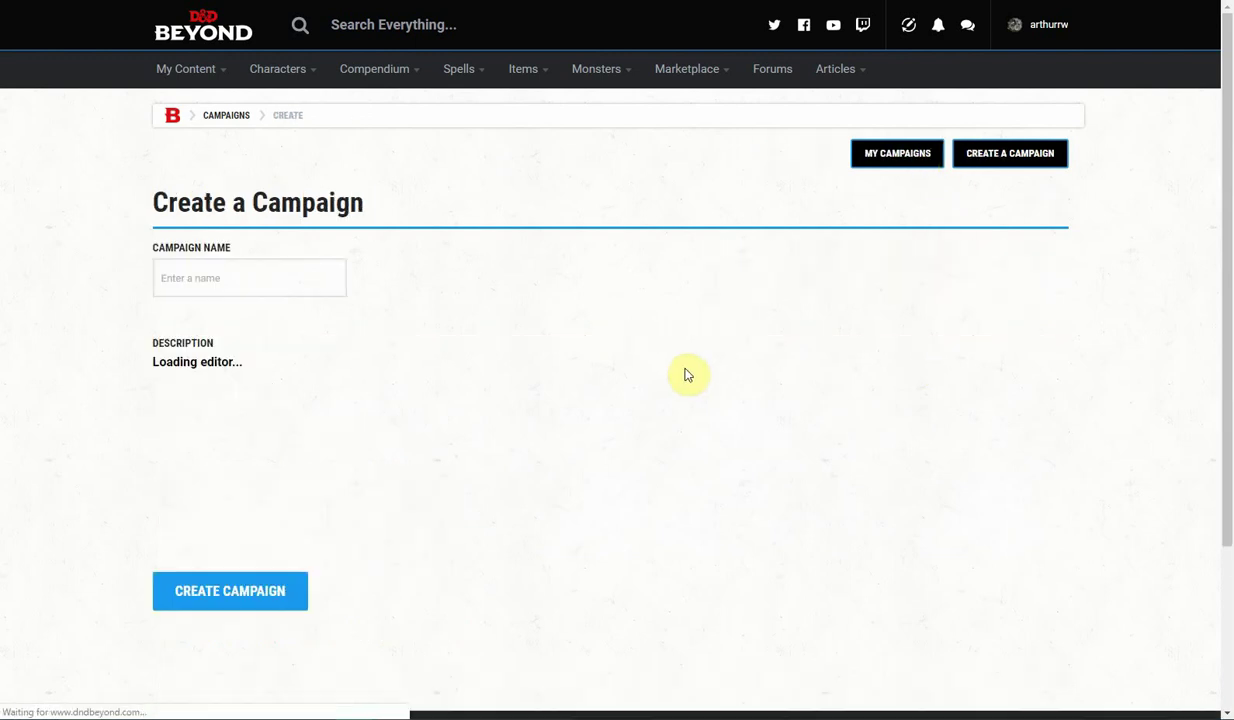
click(259, 276)
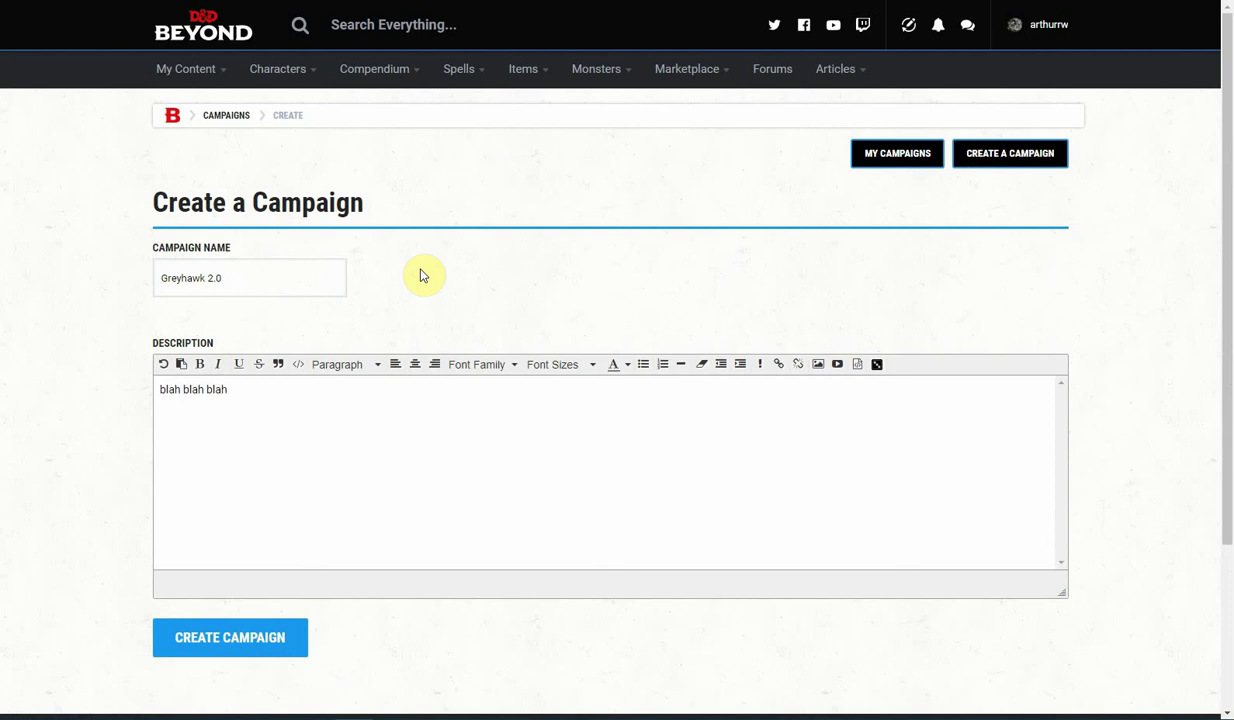
click(296, 633)
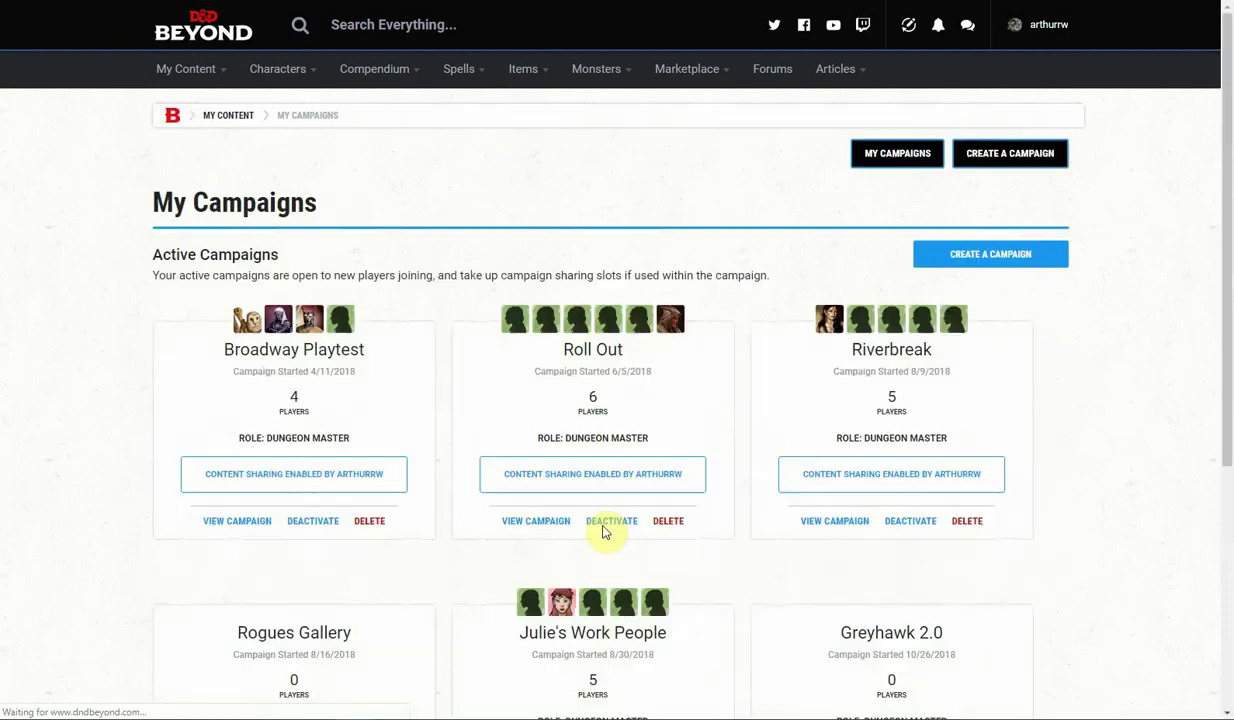
View the Greyhawk 2.0 campaign, examine its DM notes areas and highlight its player invite link
scroll(740, 380, down, 3)
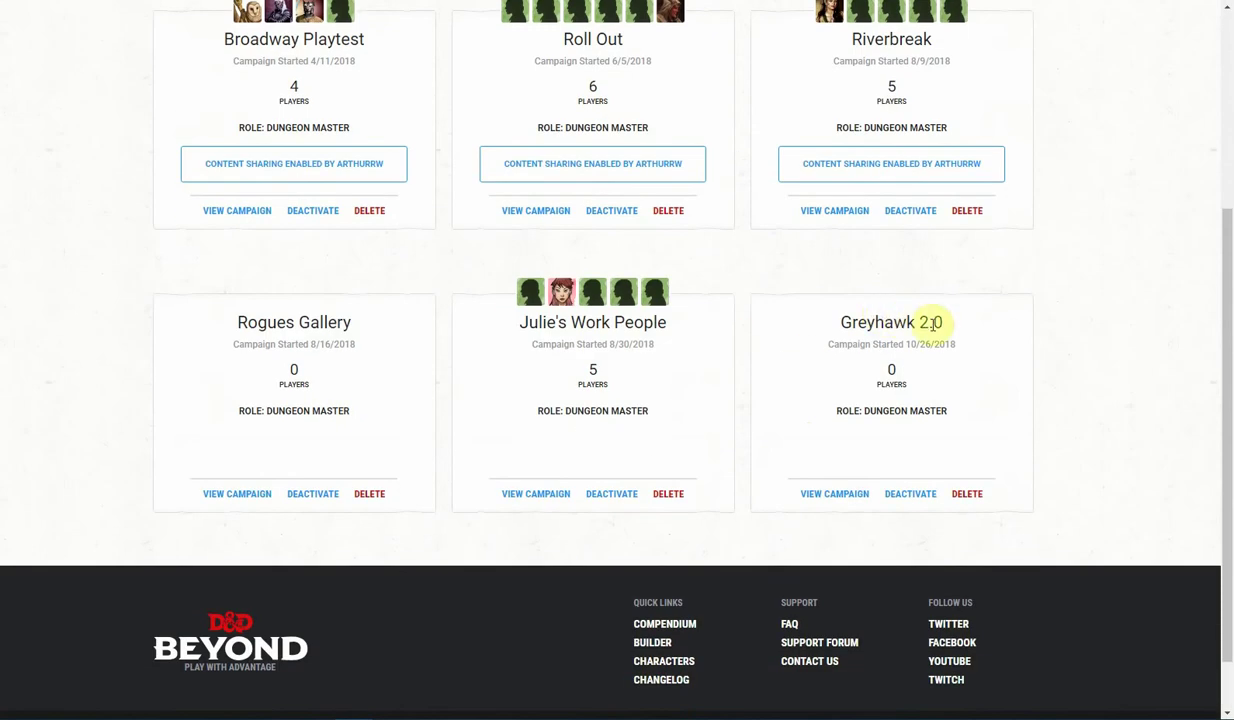
click(845, 495)
scroll(730, 432, down, 1)
scroll(729, 432, down, 1)
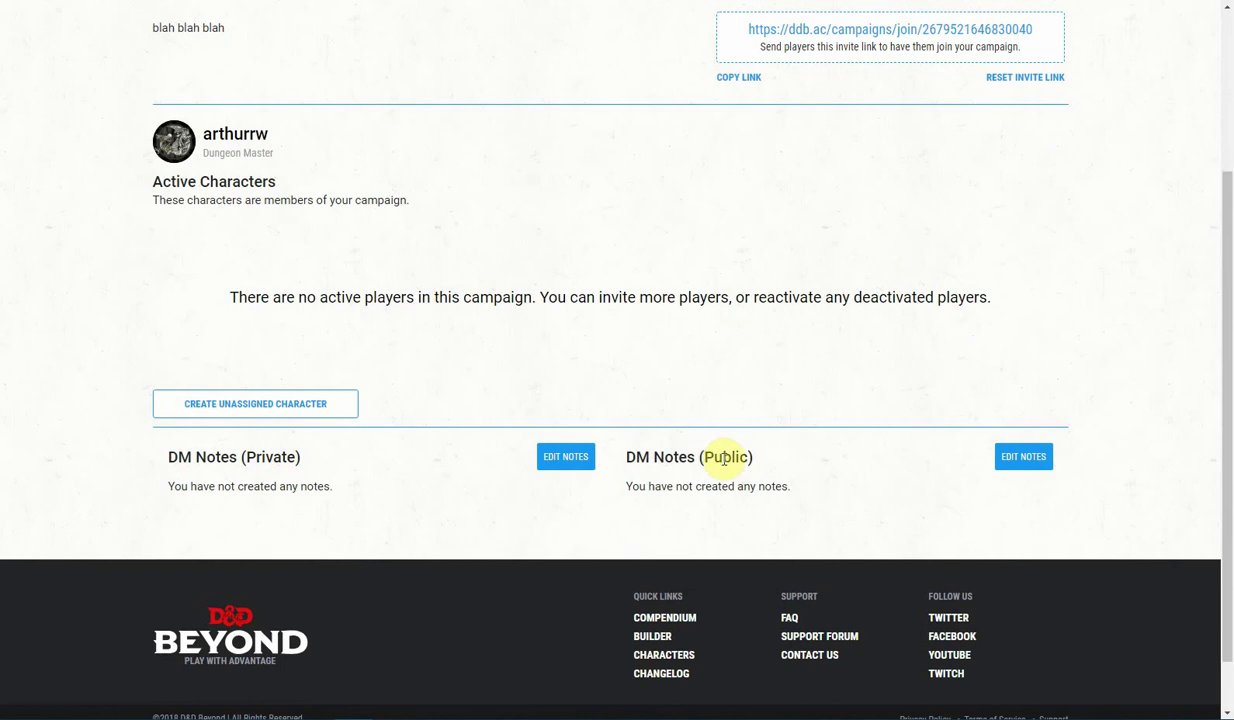
scroll(560, 409, up, 1)
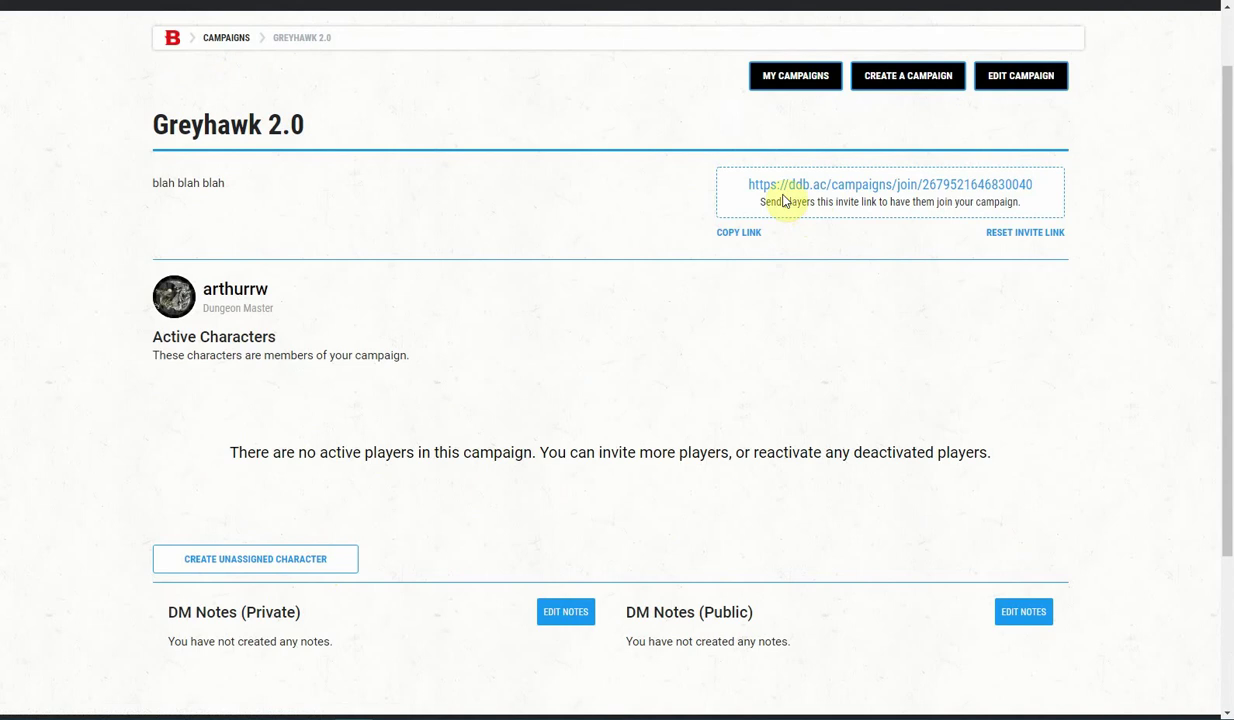
click(746, 188)
drag(746, 188, 1040, 188)
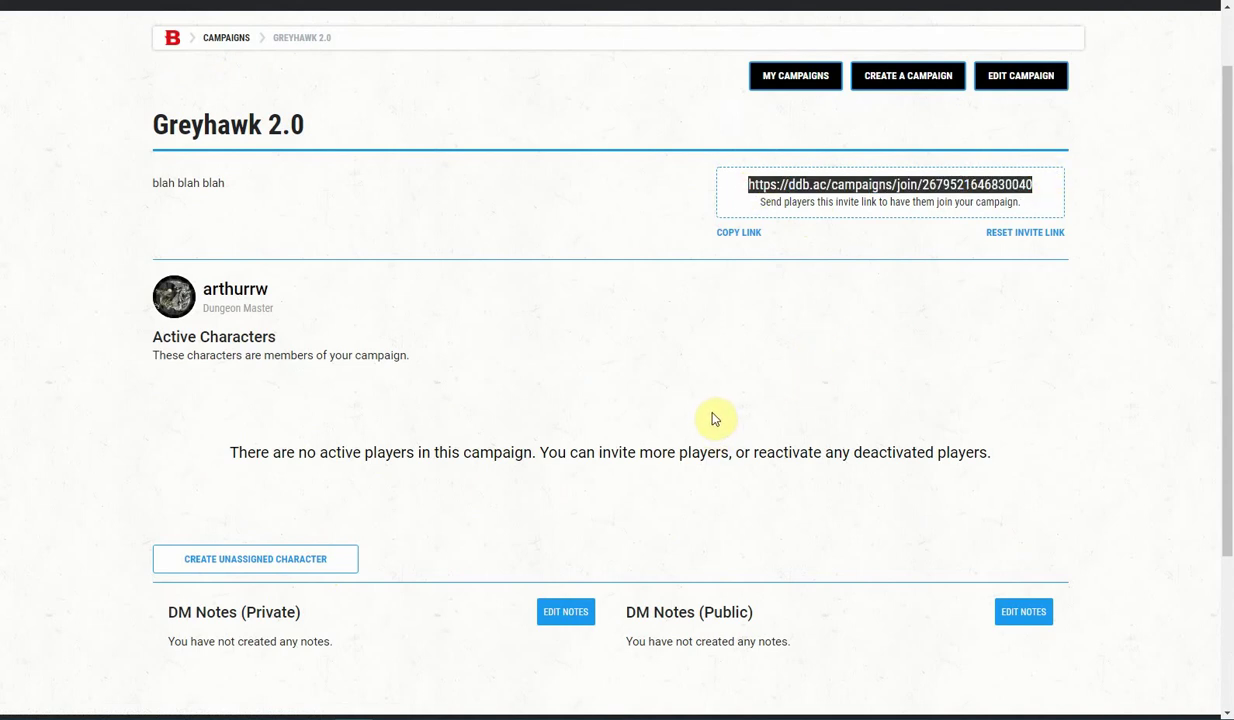
scroll(697, 419, up, 1)
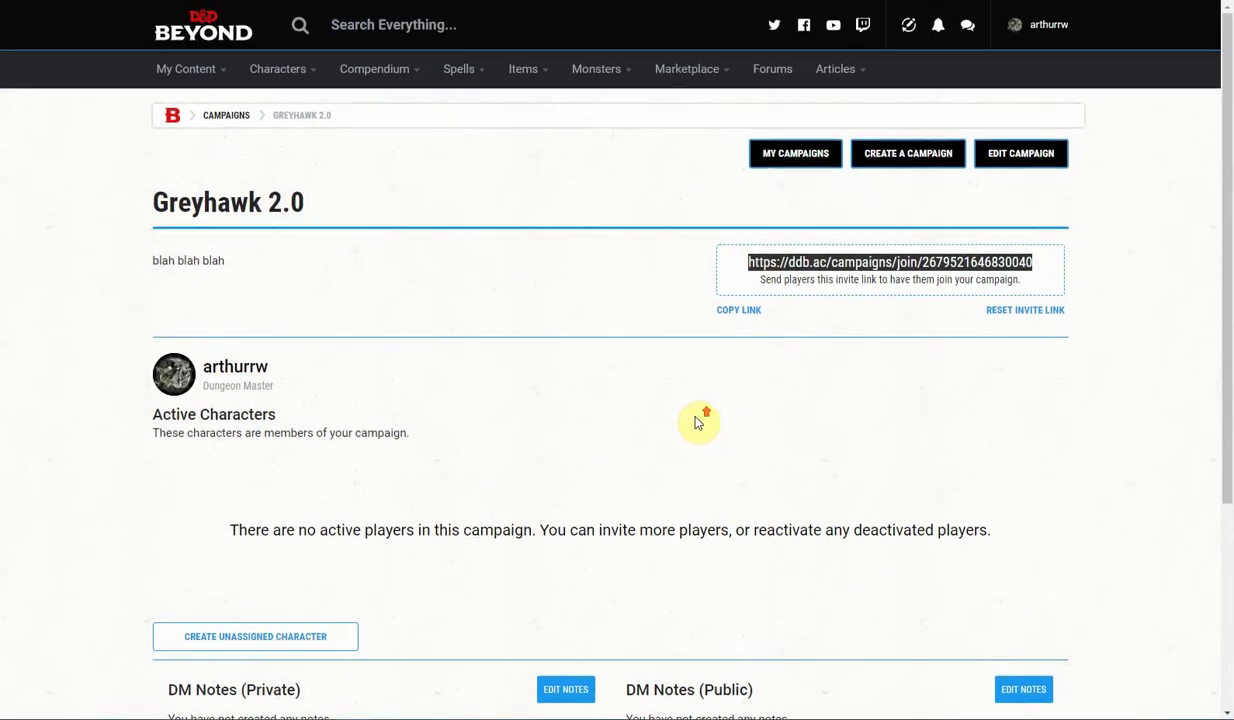
Return to the list of own campaigns and delete Greyhawk 2.0
click(232, 115)
scroll(661, 267, down, 2)
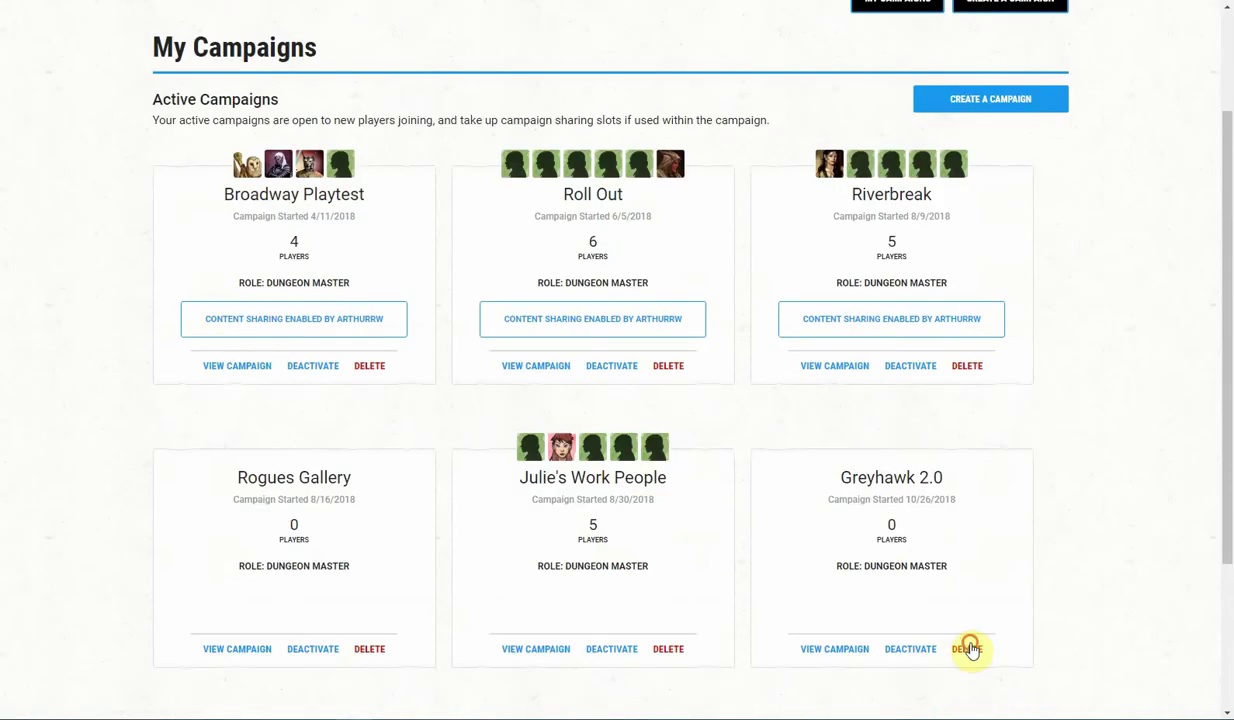
click(967, 649)
click(697, 402)
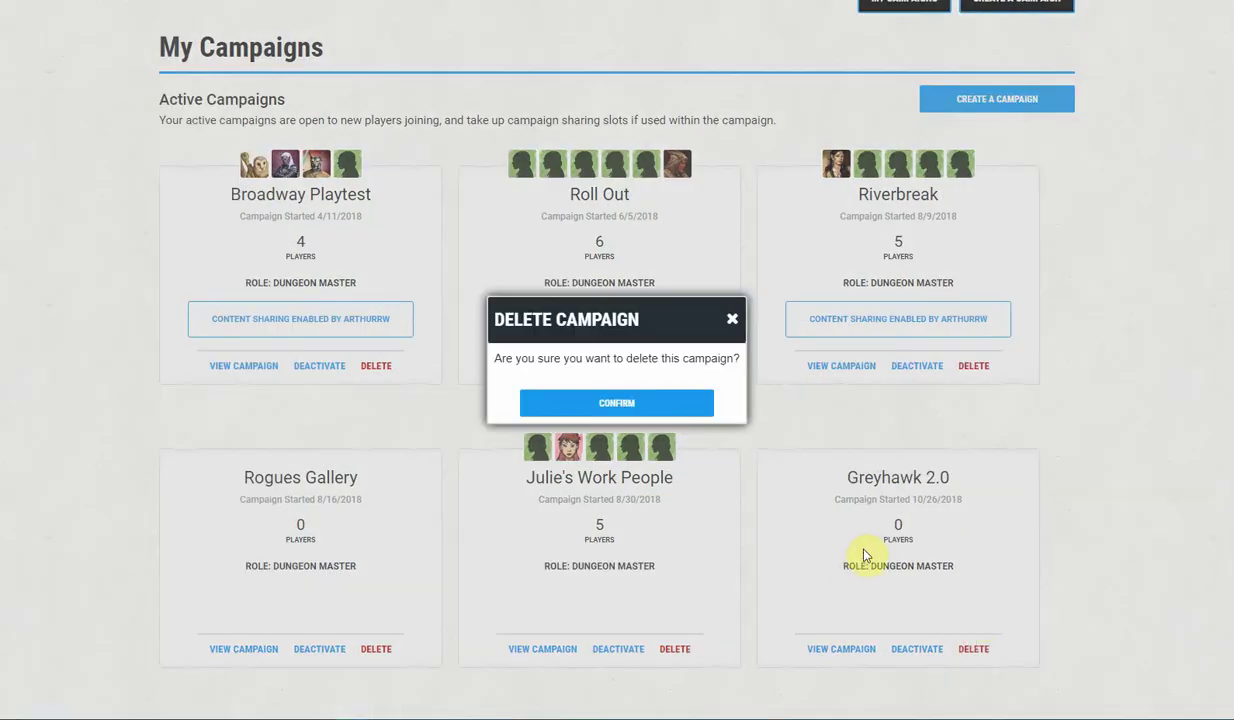
Open the list of own homebrew creations
scroll(923, 524, up, 2)
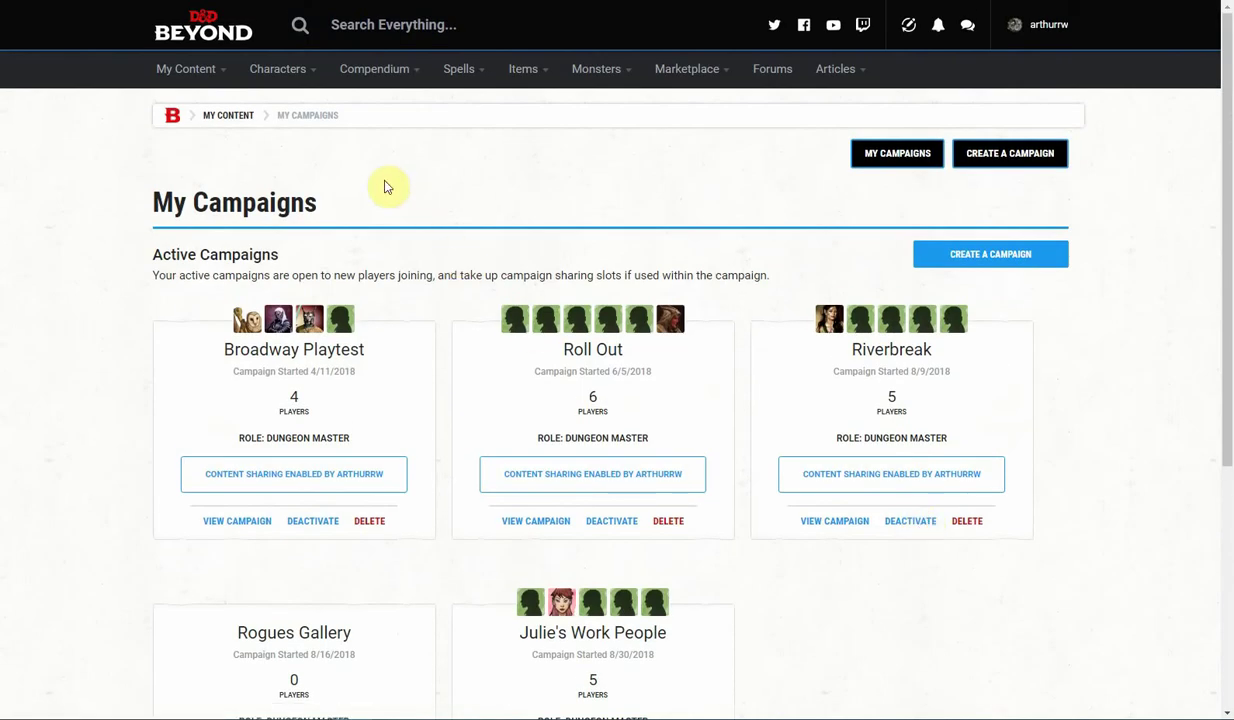
mouse_move(198, 85)
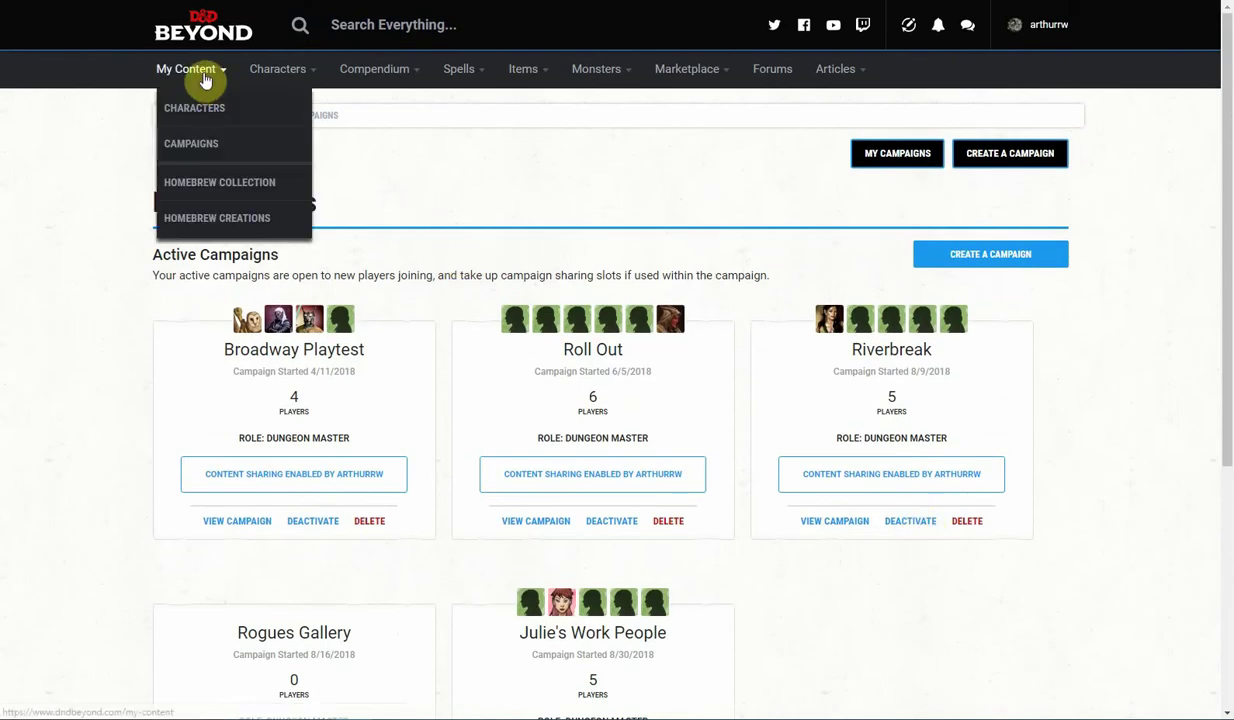
click(200, 217)
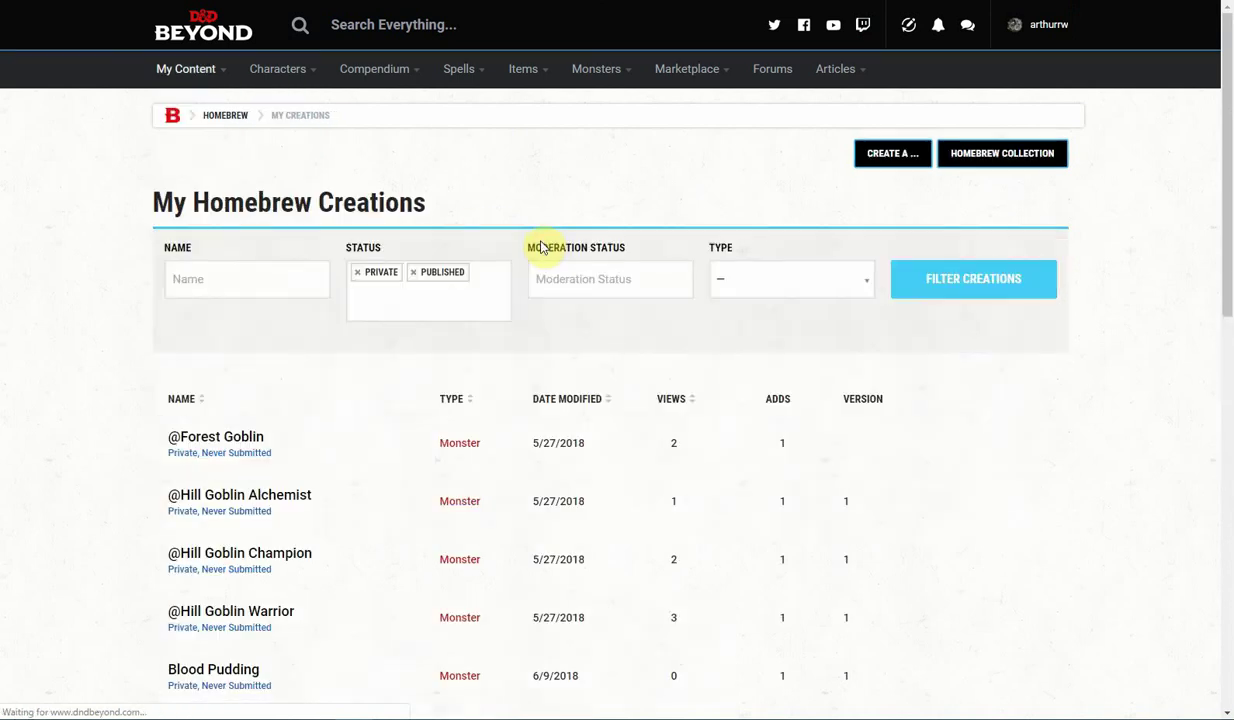
Browse the homebrew creations, expand the details of the Chainmail of Sacrifice item and collapse them again
scroll(664, 248, down, 3)
scroll(669, 254, down, 3)
scroll(669, 250, down, 3)
scroll(660, 250, up, 2)
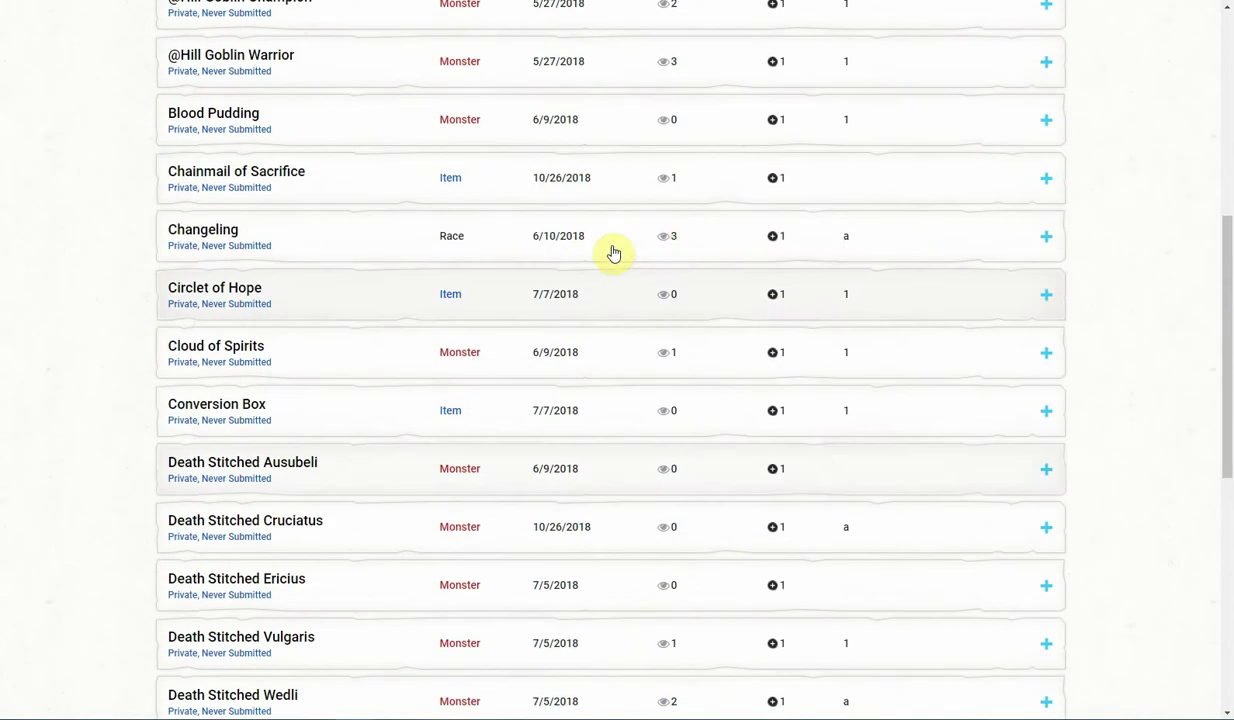
click(1038, 198)
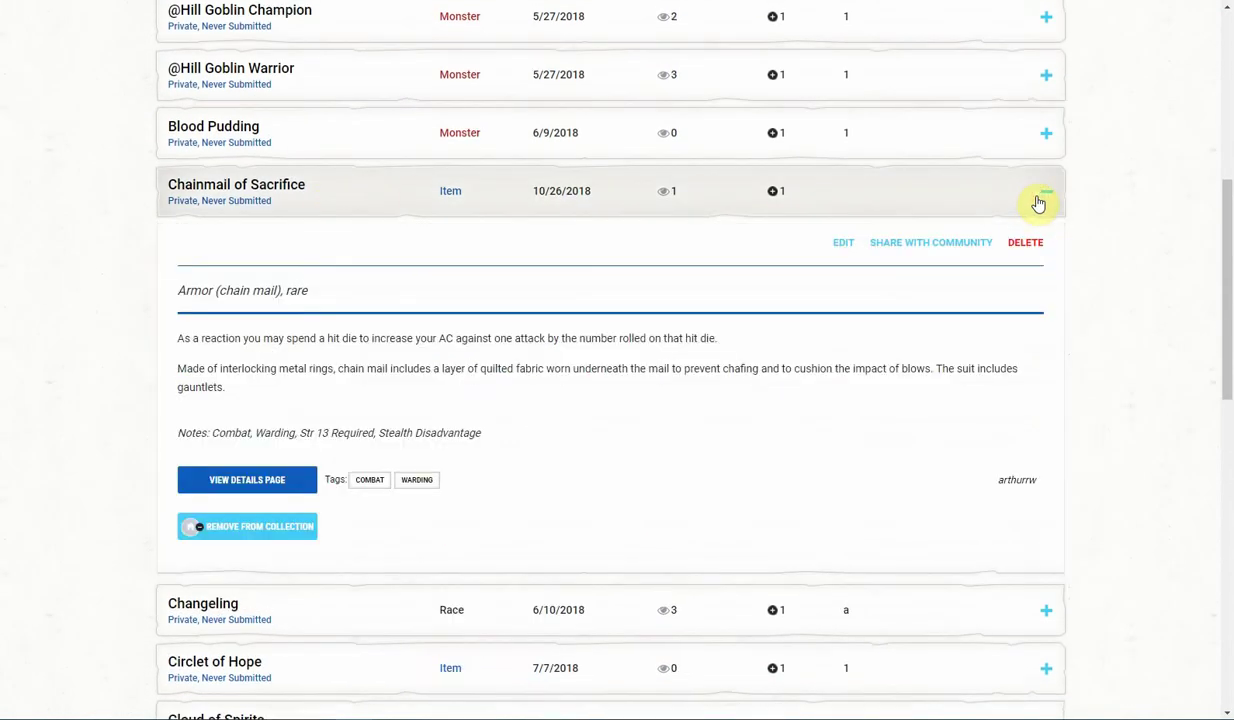
click(1046, 191)
Browse the rest of the first page of homebrew creations and open page 2 of the list
scroll(804, 232, down, 2)
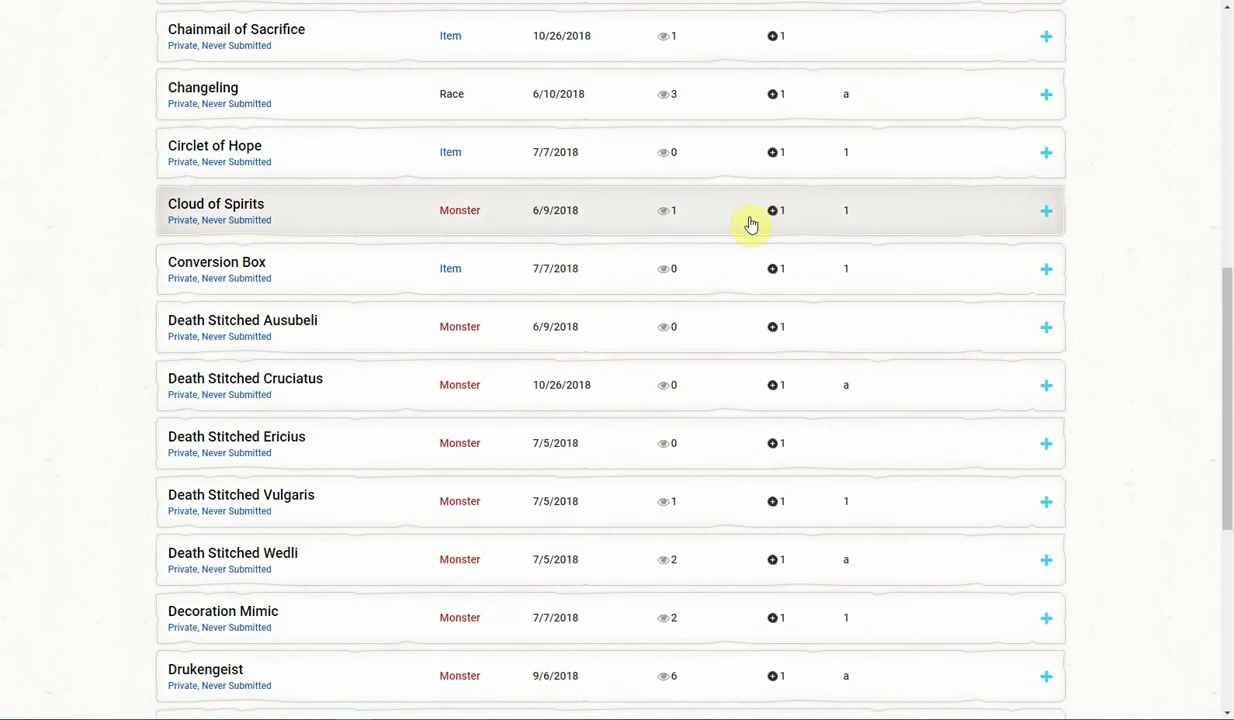
scroll(357, 169, down, 2)
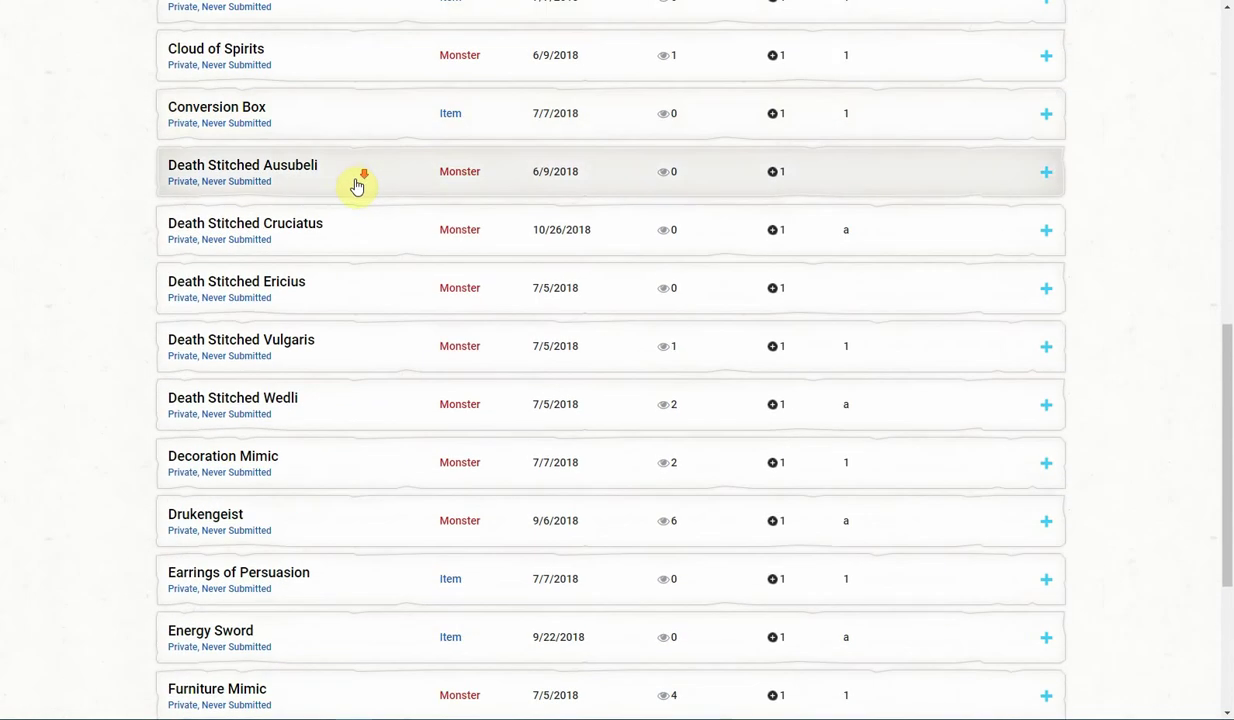
scroll(358, 185, down, 2)
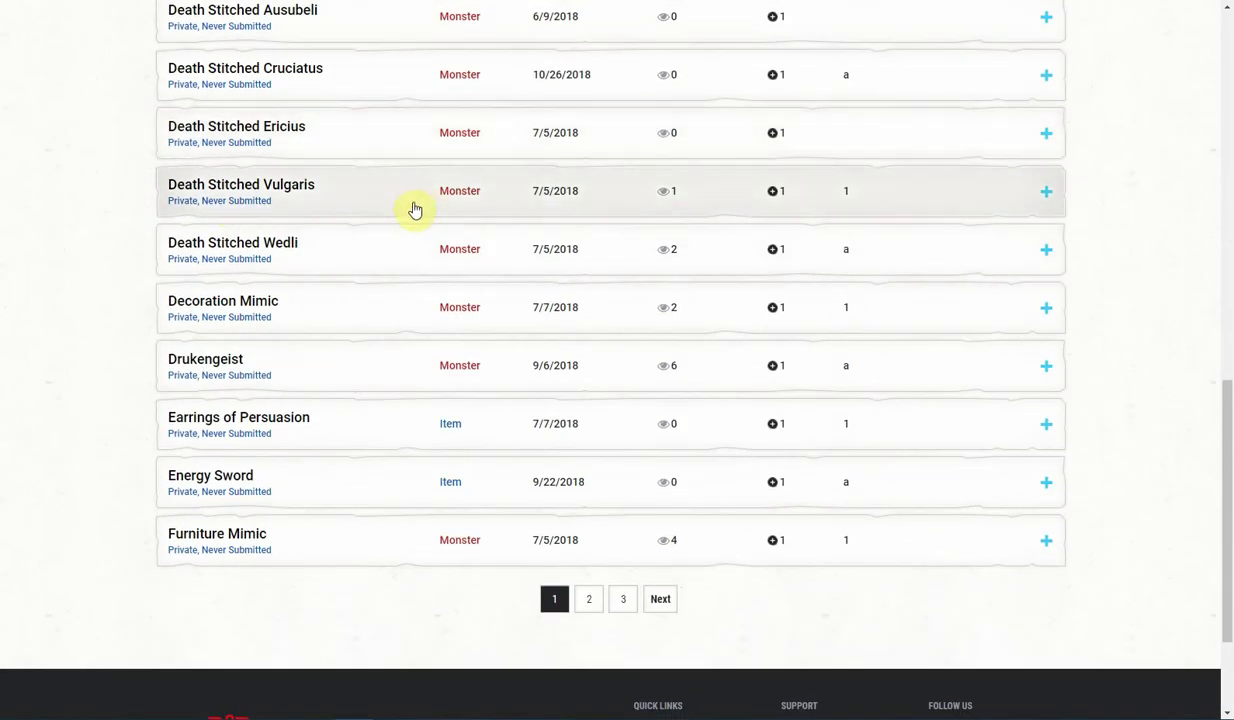
scroll(416, 218, down, 2)
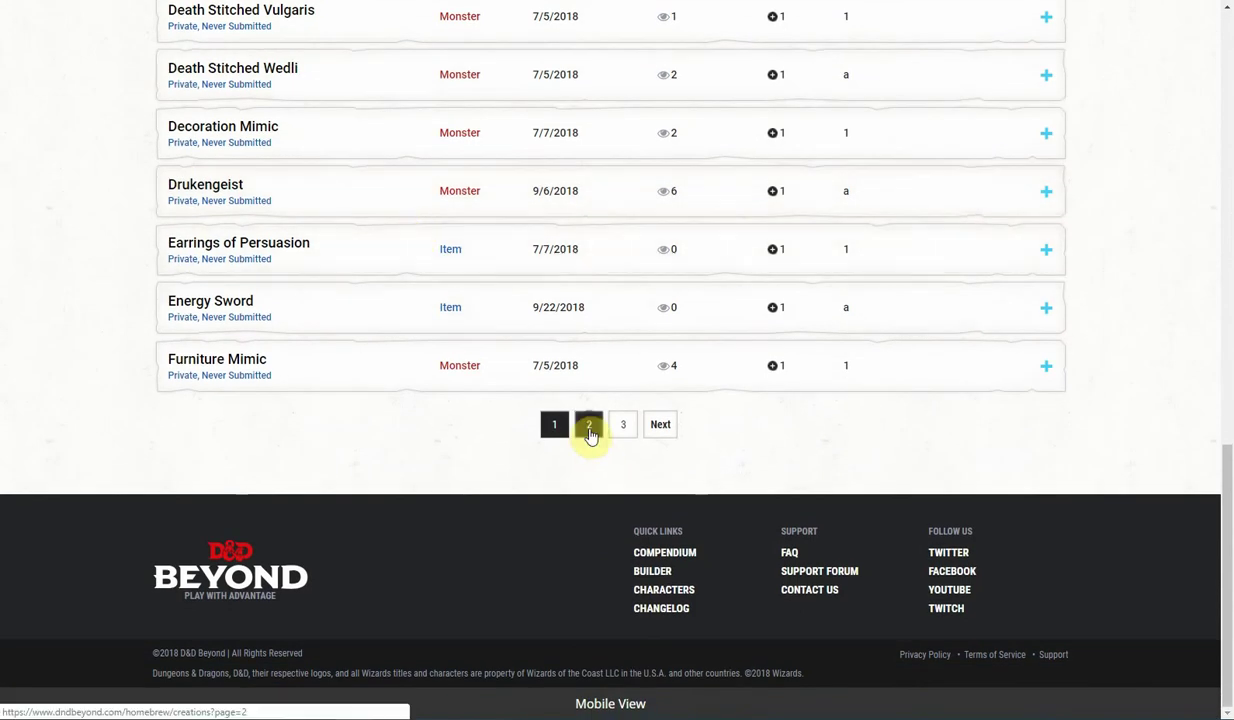
click(590, 425)
Expand and collapse the details of the Iceball spell and the Magician's Staff item on page 2
scroll(390, 372, down, 1)
scroll(389, 372, down, 2)
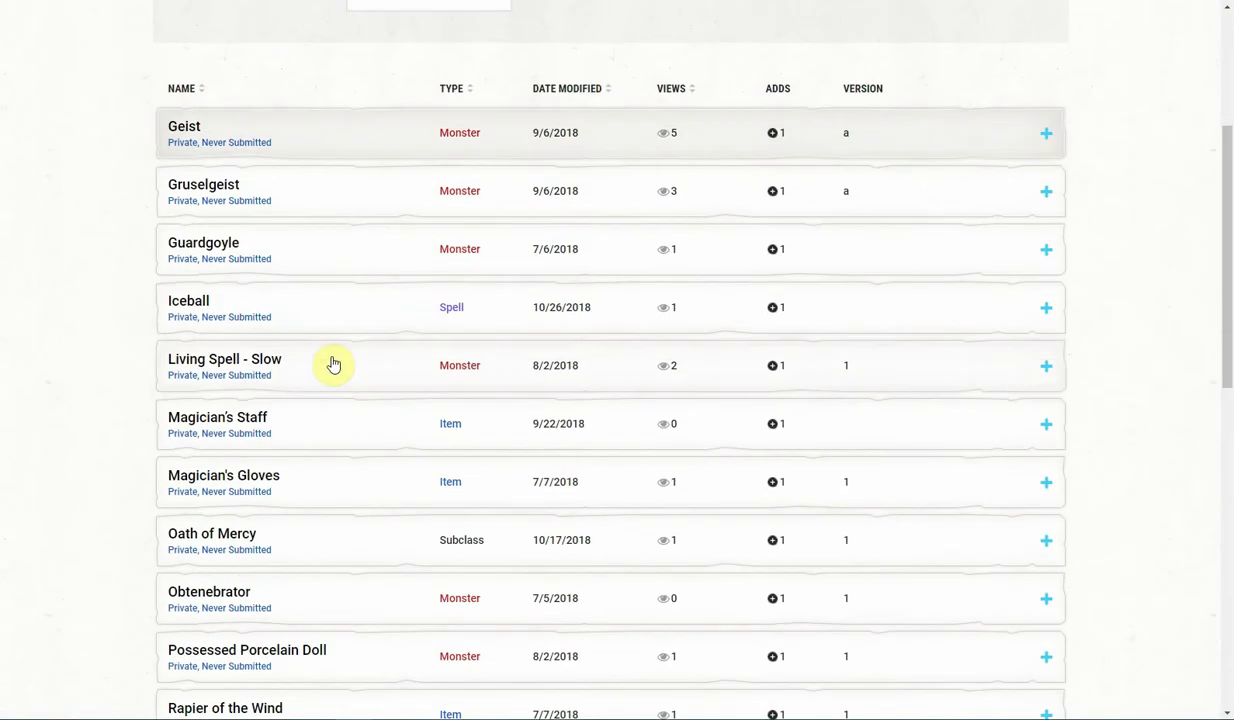
click(1045, 314)
click(1040, 310)
scroll(840, 331, down, 1)
click(1043, 352)
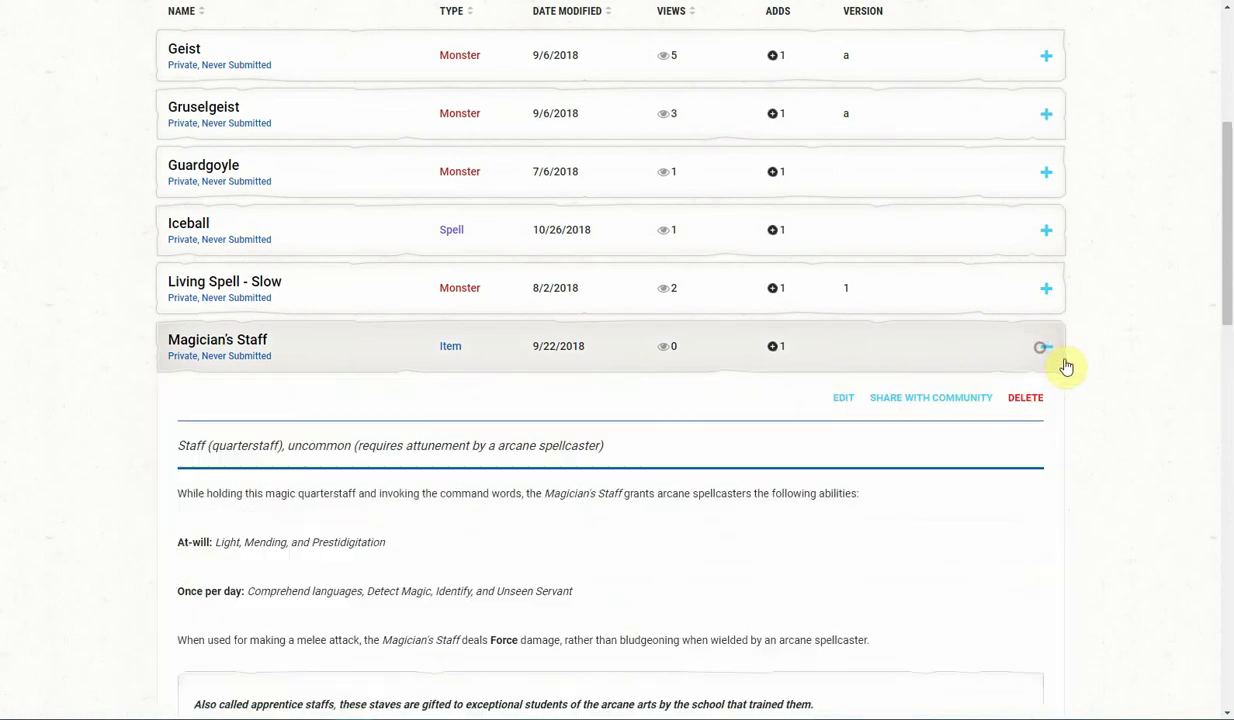
scroll(1000, 353, down, 2)
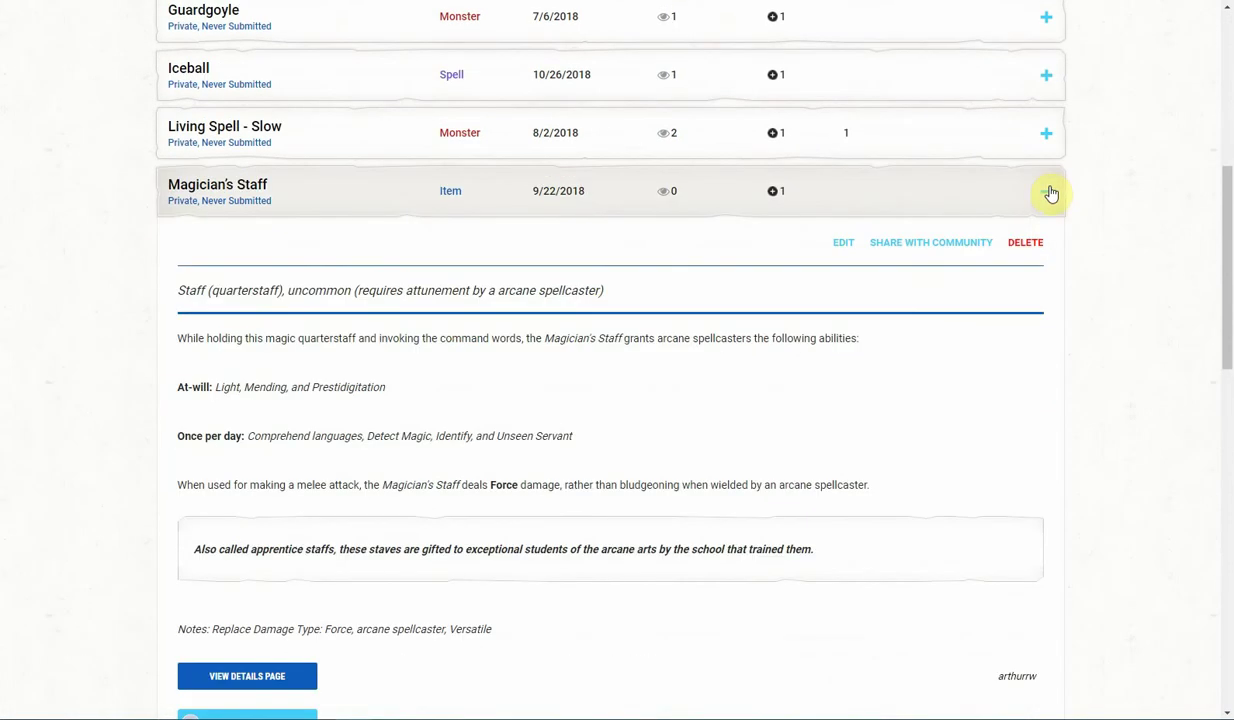
click(1050, 195)
Browse the remaining creations on page 2 and return to page 1 of the list
scroll(440, 283, down, 1)
scroll(440, 283, down, 4)
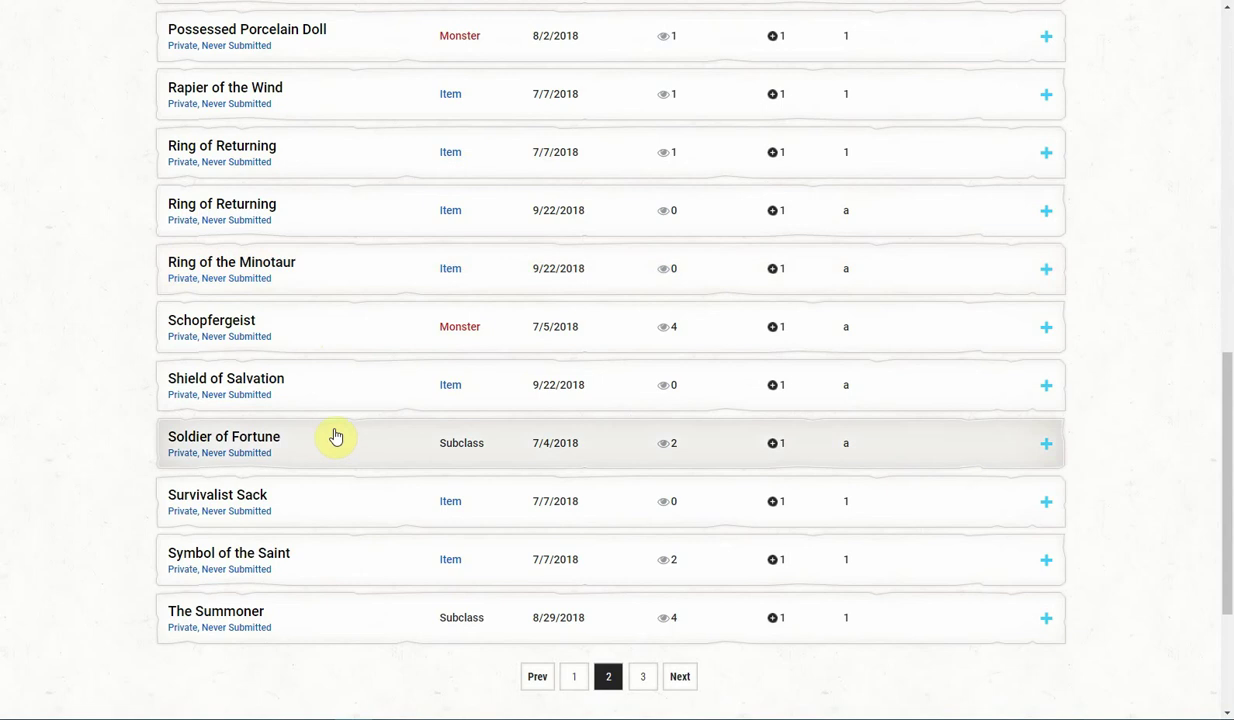
scroll(427, 454, down, 1)
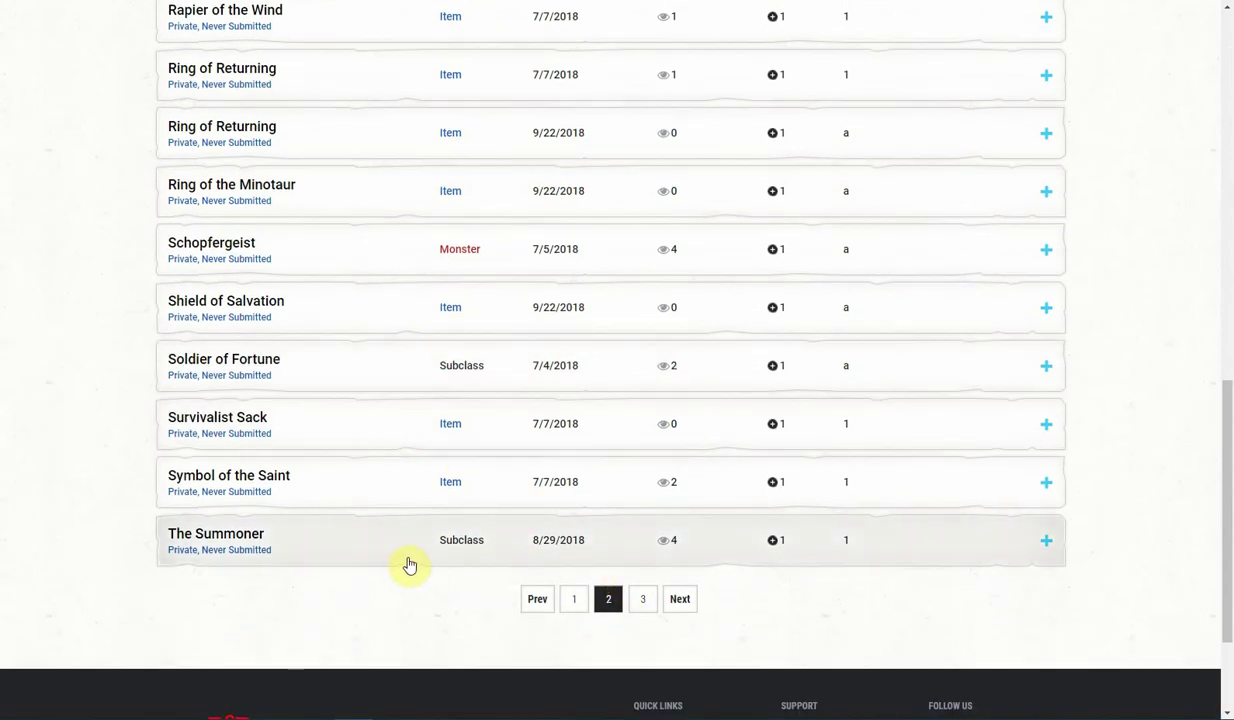
click(572, 600)
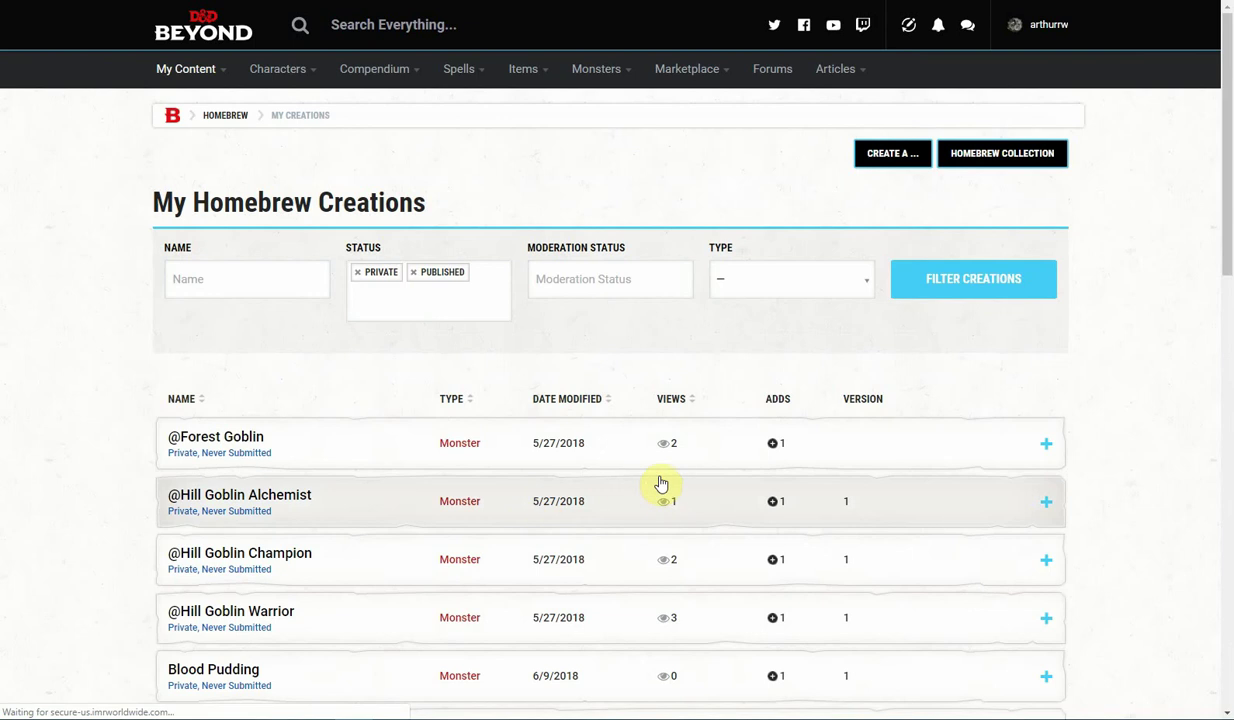
Filter the homebrew creations by the name "@"
scroll(600, 457, down, 2)
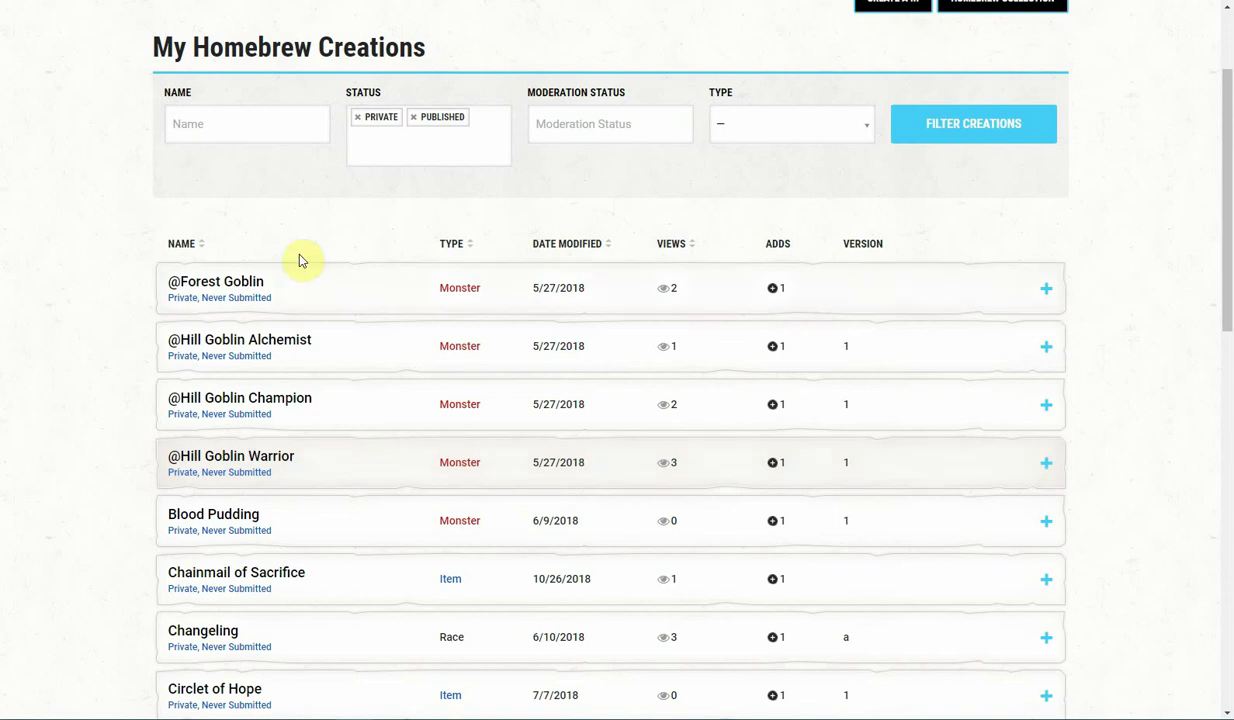
click(218, 128)
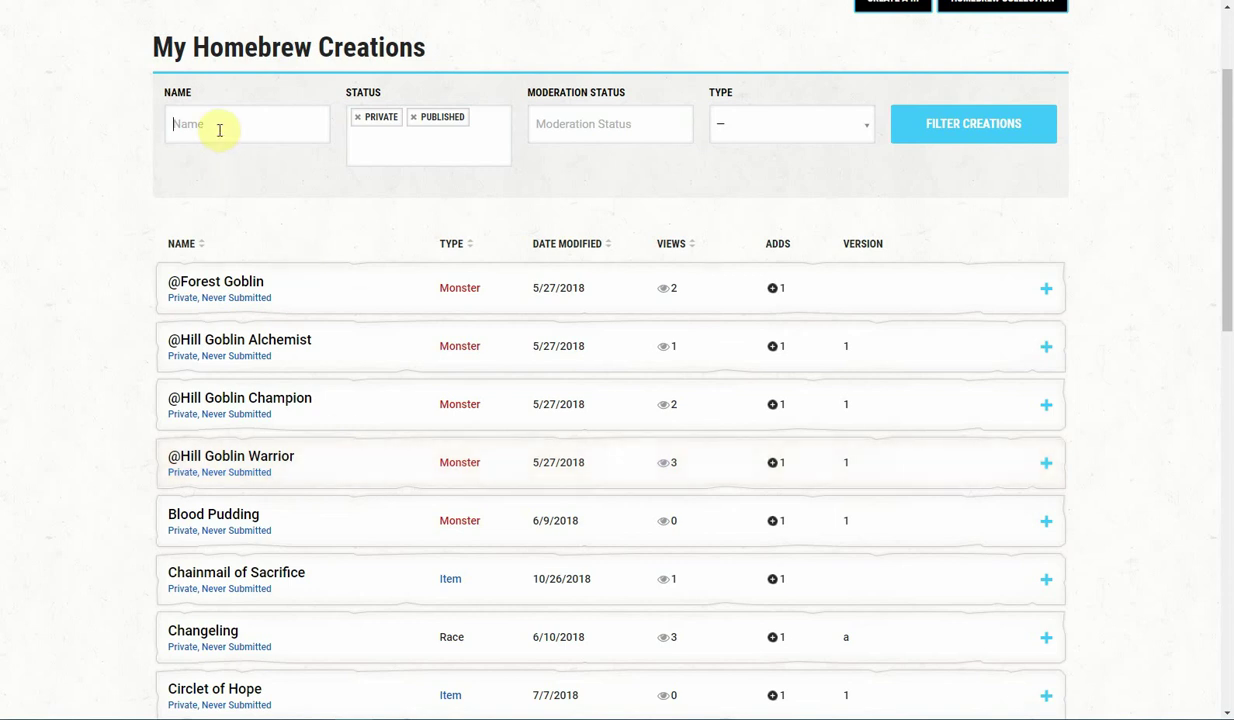
text(@)
key(Return)
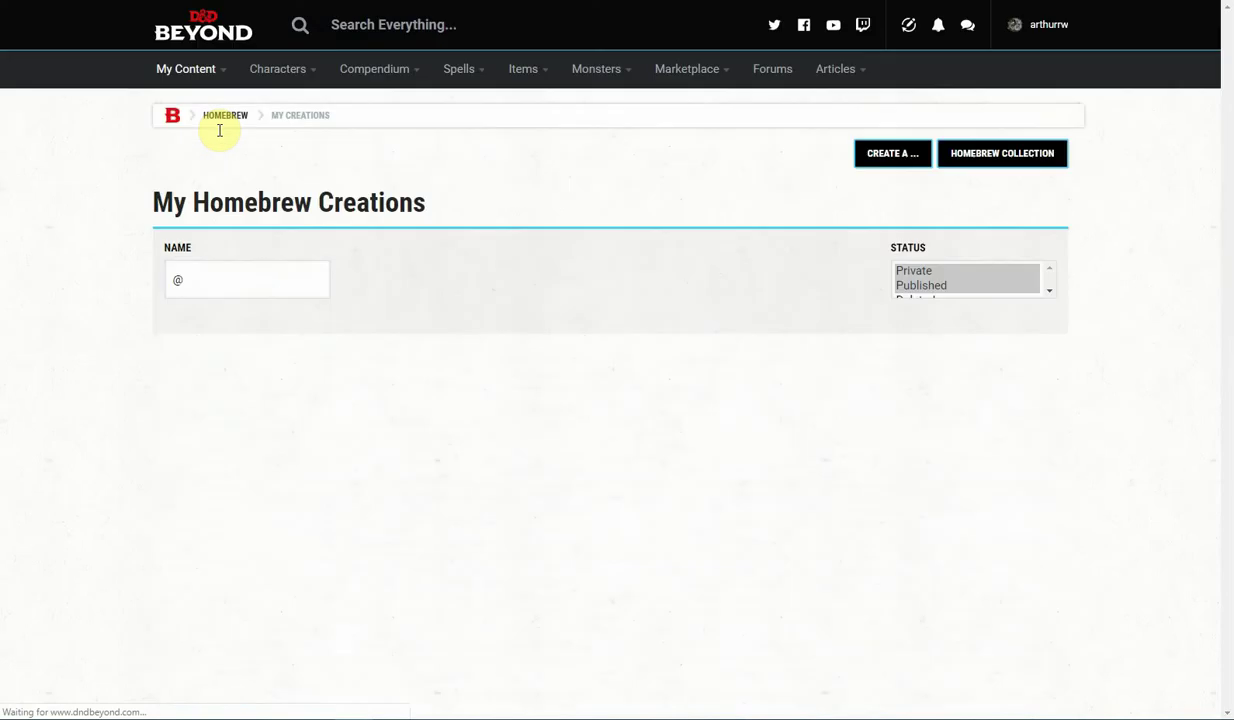
scroll(344, 264, down, 3)
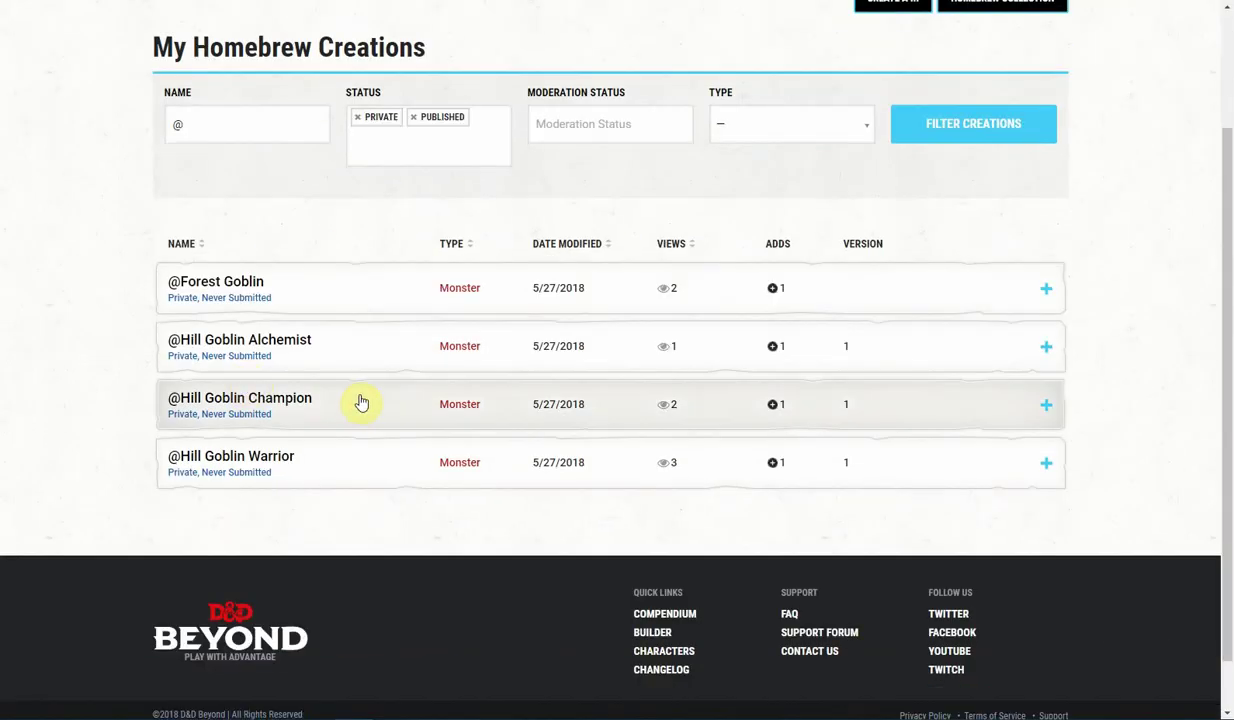
click(324, 302)
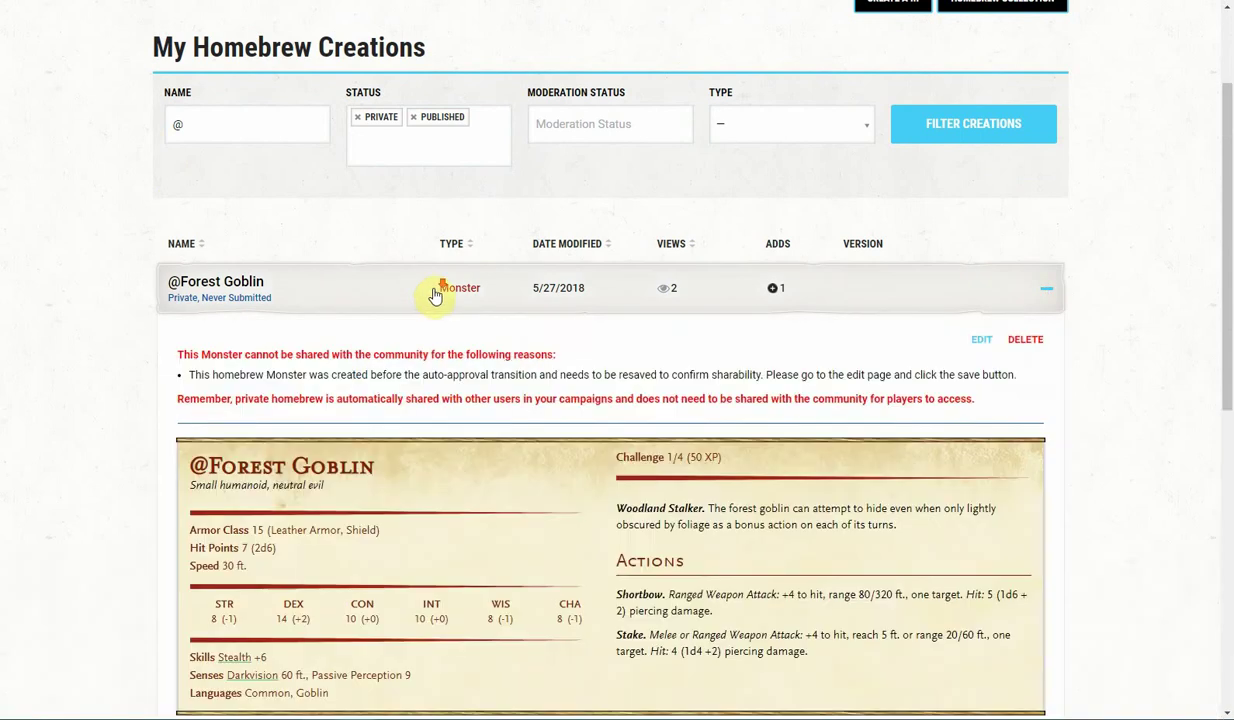
scroll(427, 292, down, 7)
click(454, 308)
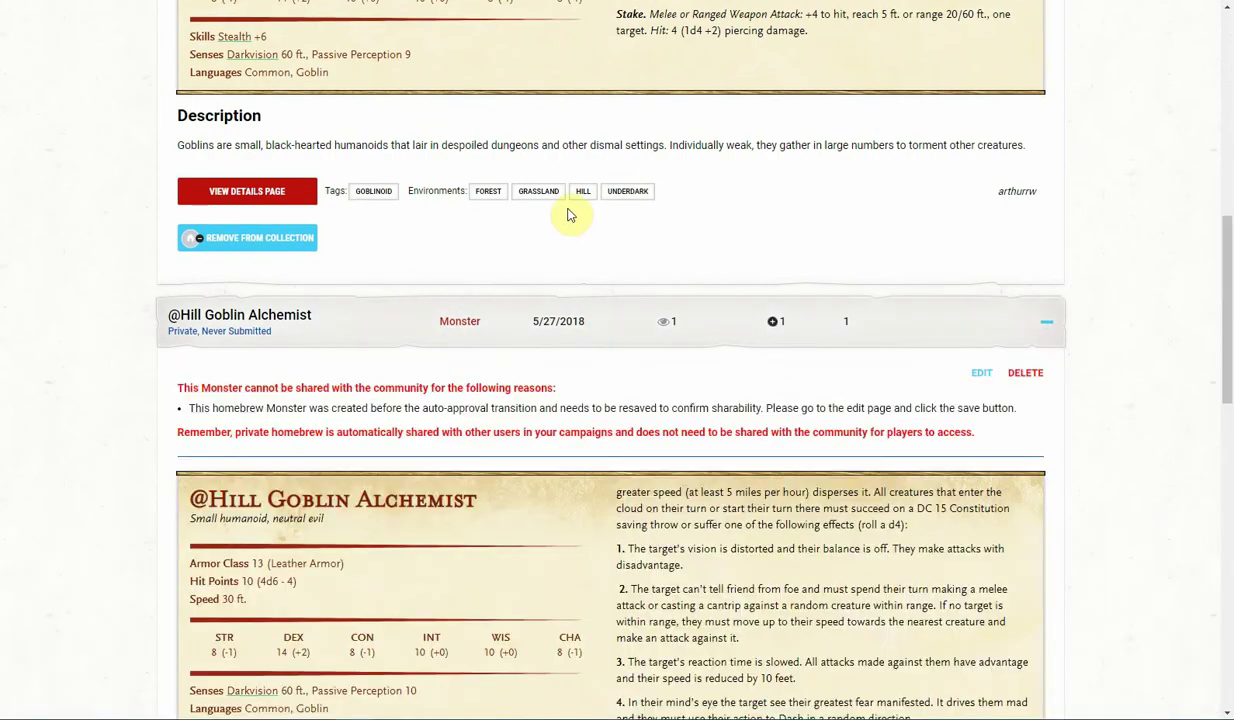
scroll(502, 247, down, 7)
scroll(420, 367, down, 5)
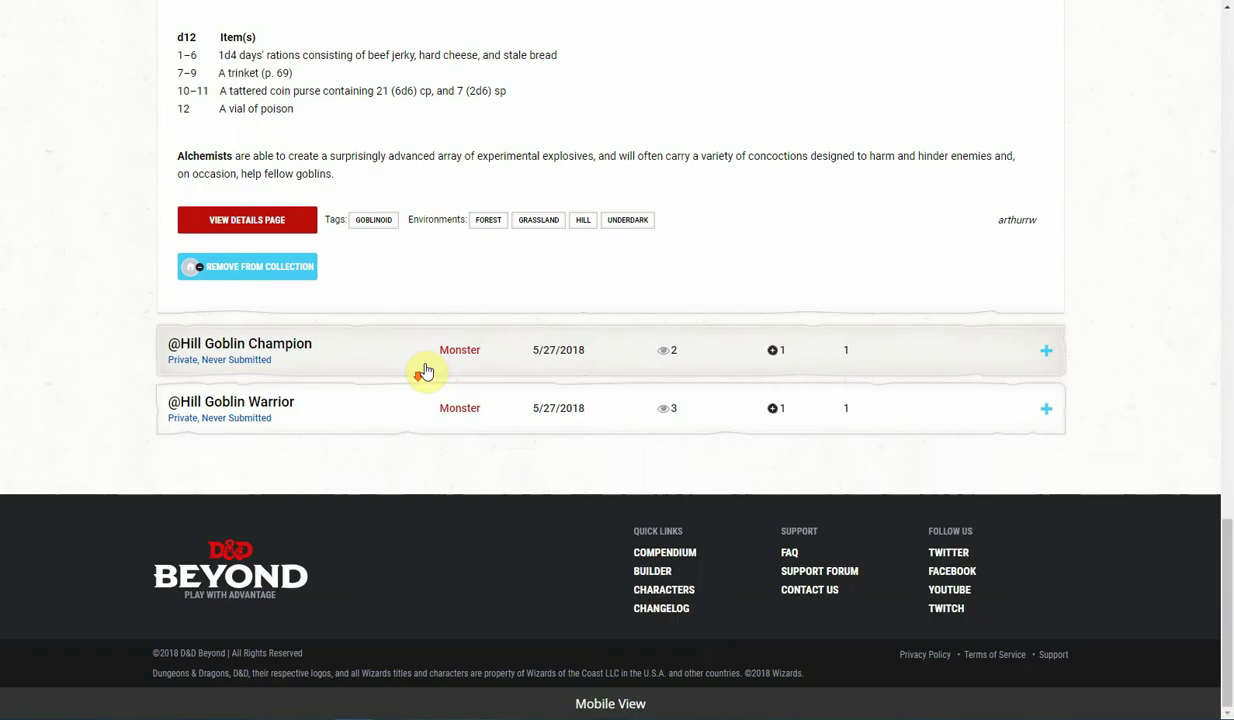
click(470, 333)
scroll(565, 289, down, 10)
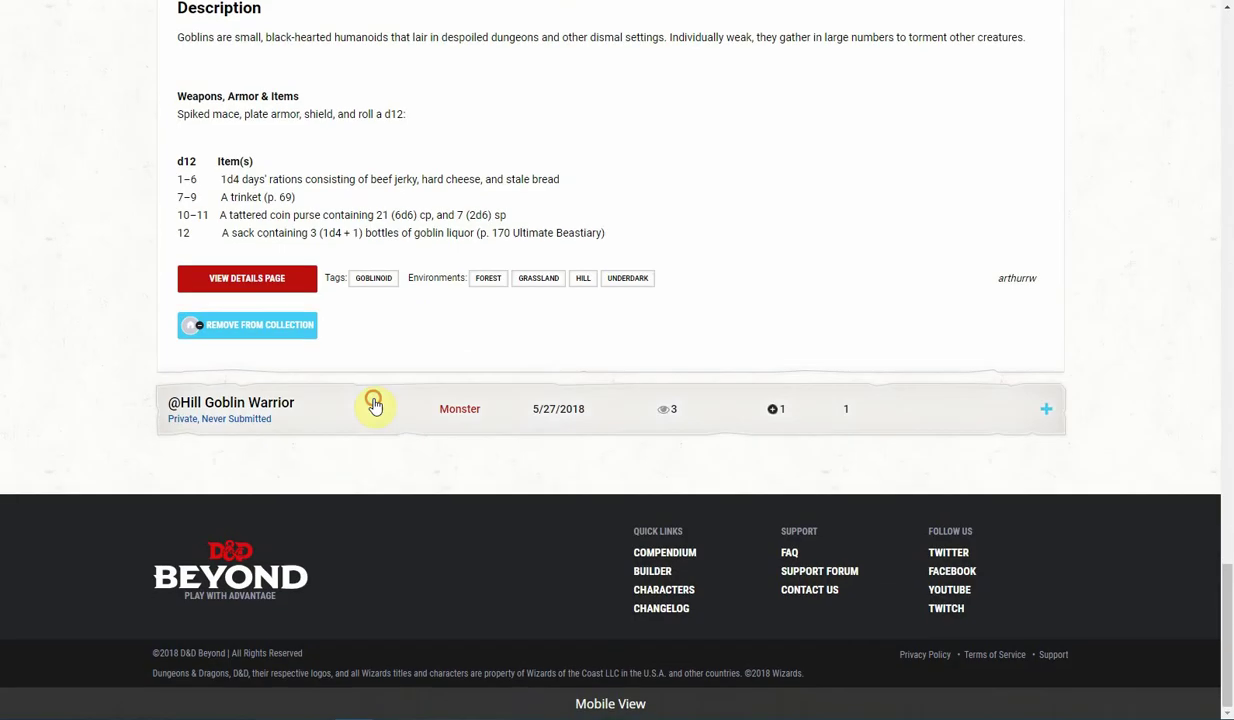
click(445, 390)
scroll(563, 342, down, 5)
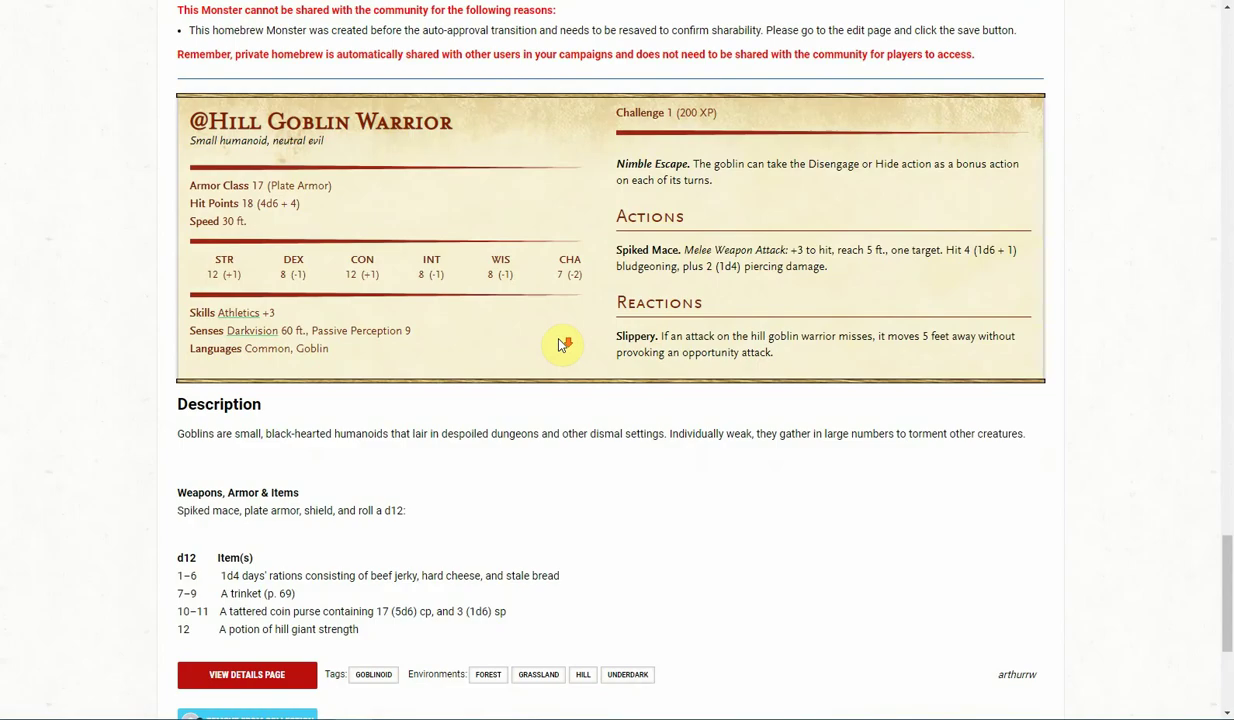
scroll(592, 428, up, 15)
scroll(589, 424, up, 20)
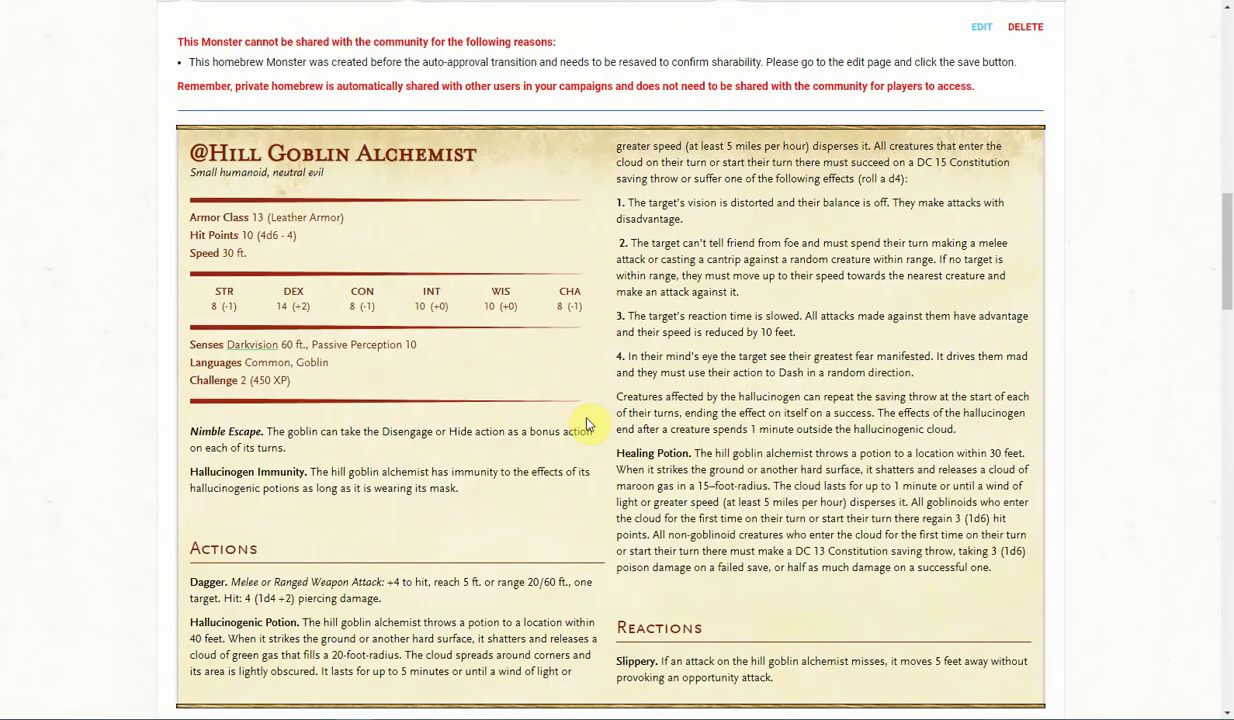
scroll(573, 405, down, 4)
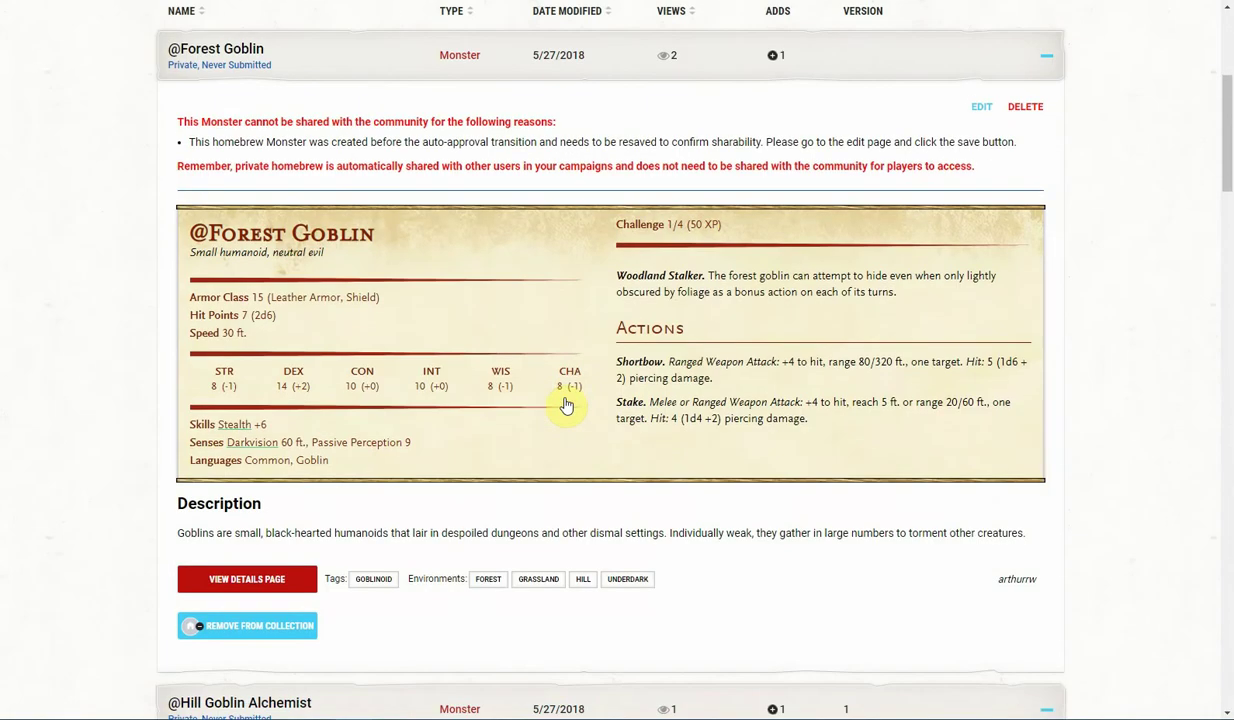
scroll(360, 290, up, 2)
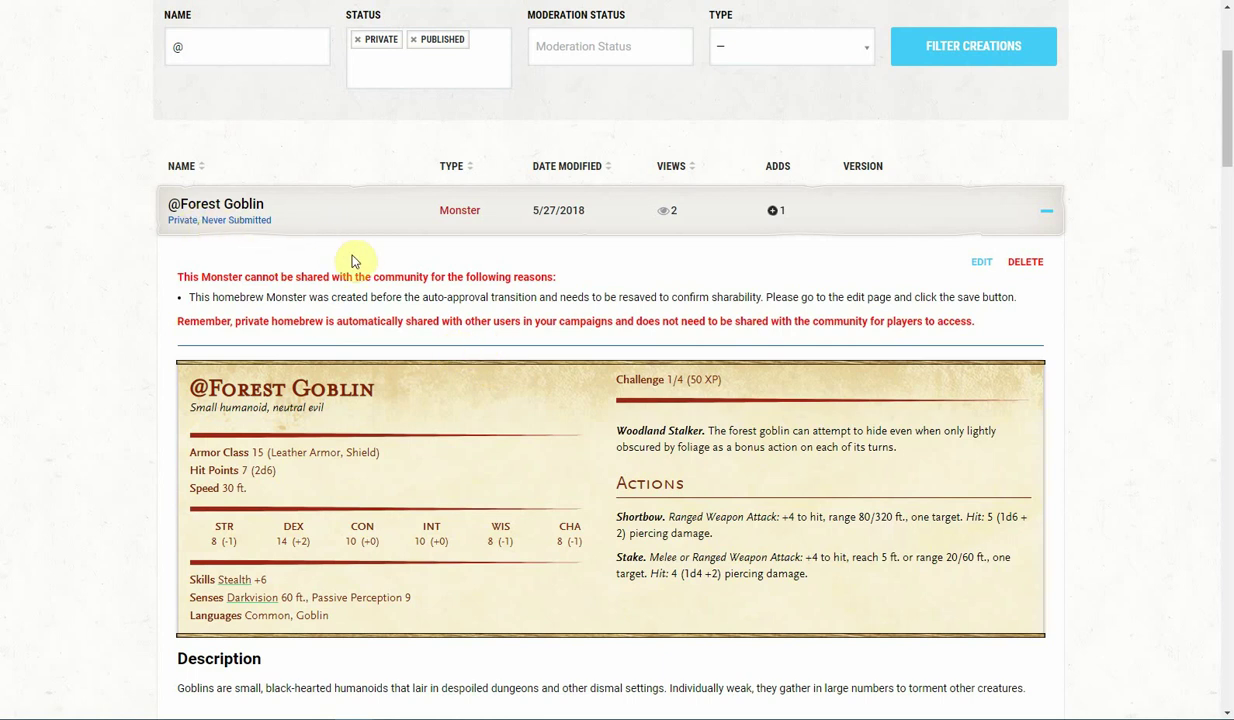
scroll(351, 258, down, 3)
scroll(353, 474, up, 5)
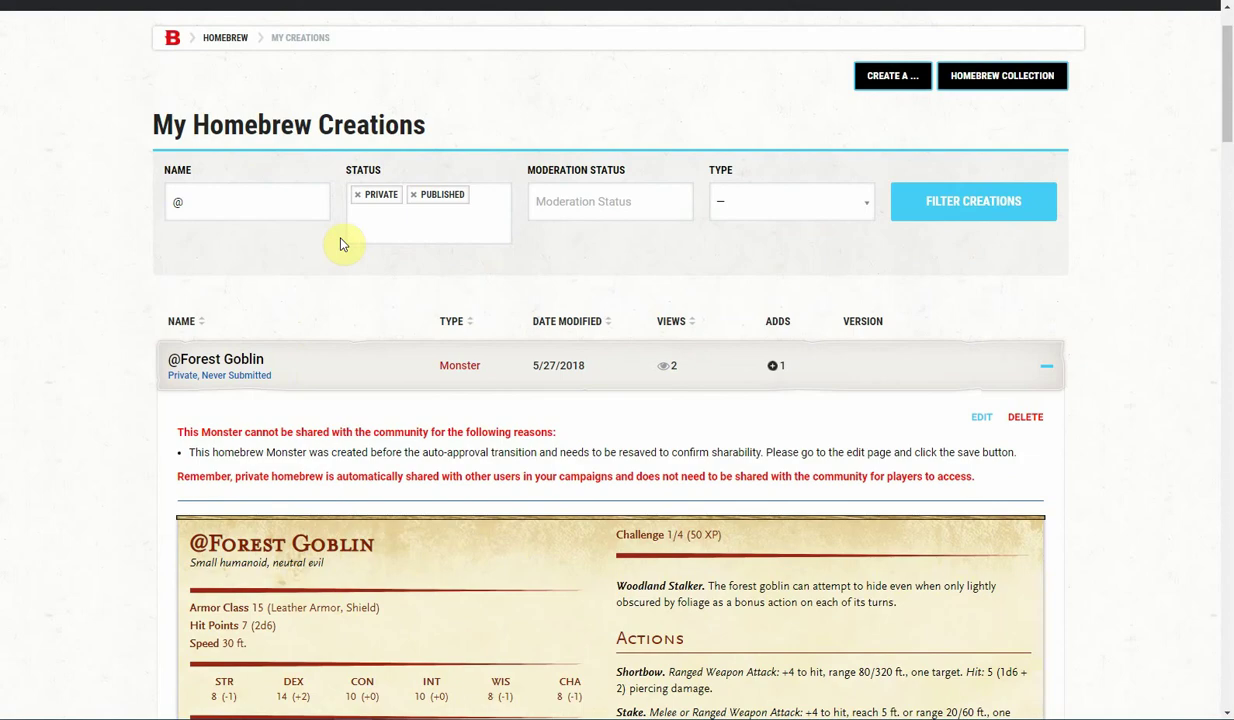
click(318, 353)
click(341, 411)
click(368, 469)
click(371, 534)
click(352, 536)
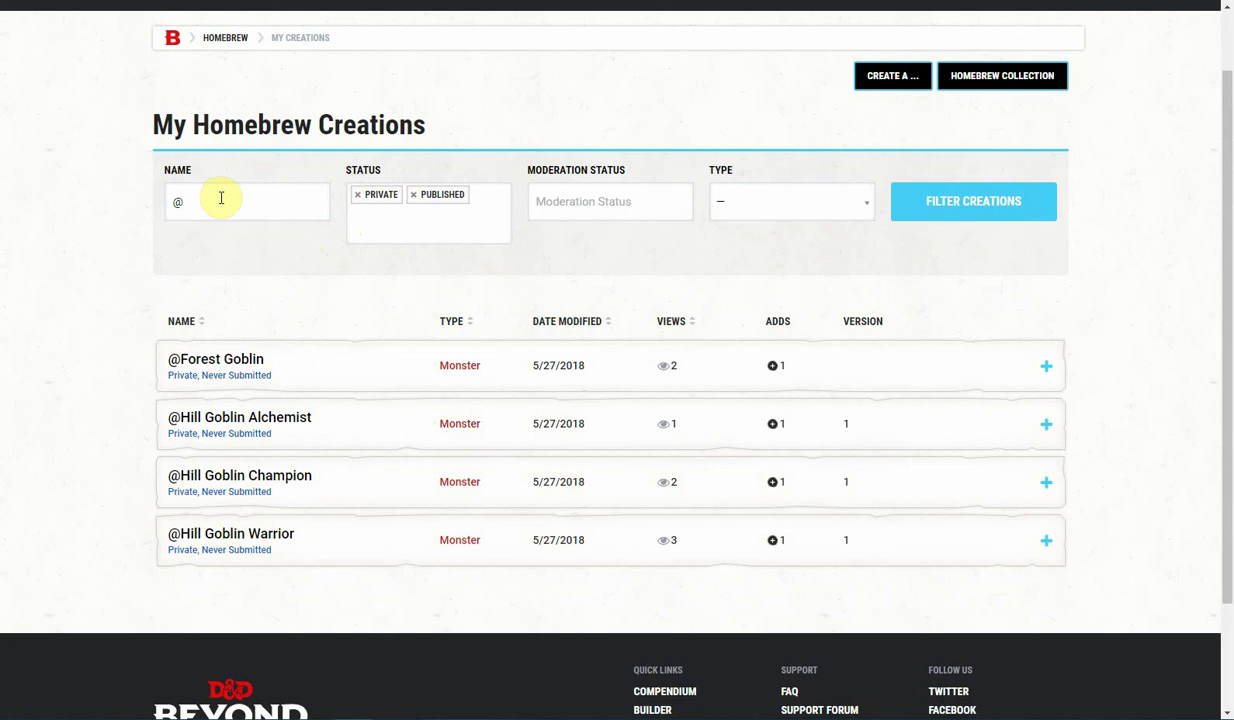
Replace the name filter with "goblin" and apply it to the homebrew creations
click(221, 198)
key(BackSpace)
text(goblin)
key(Return)
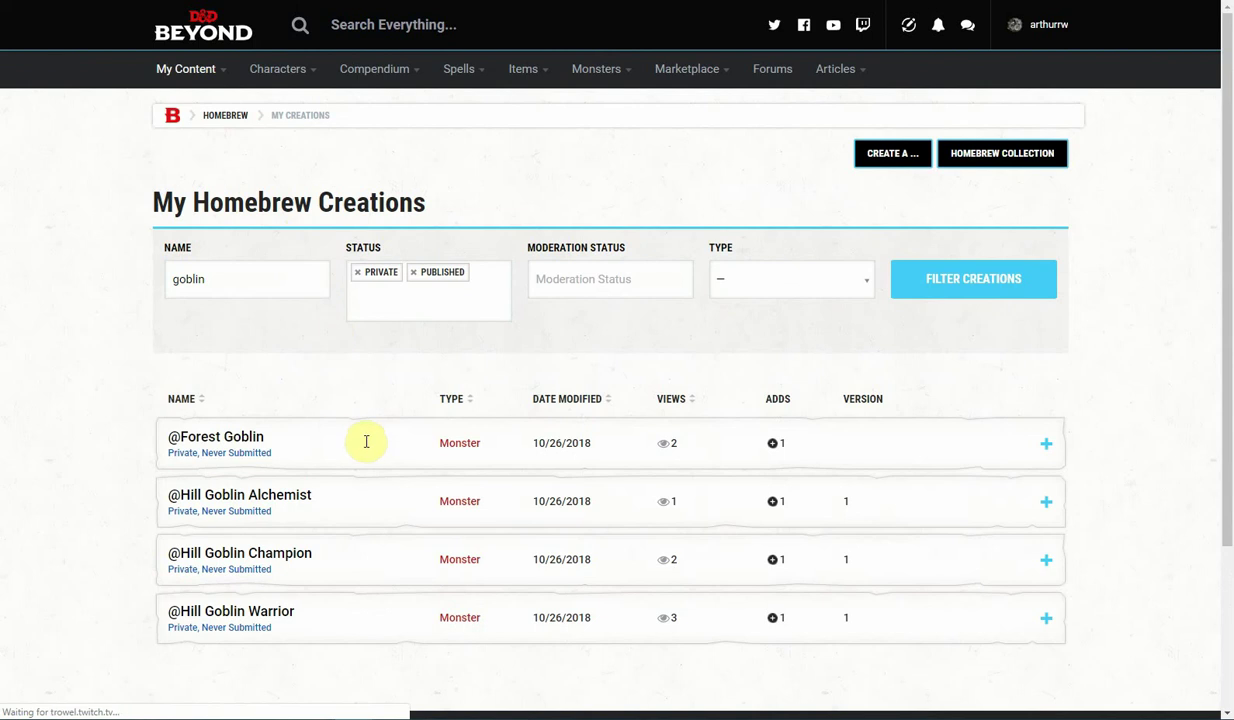
scroll(366, 441, down, 2)
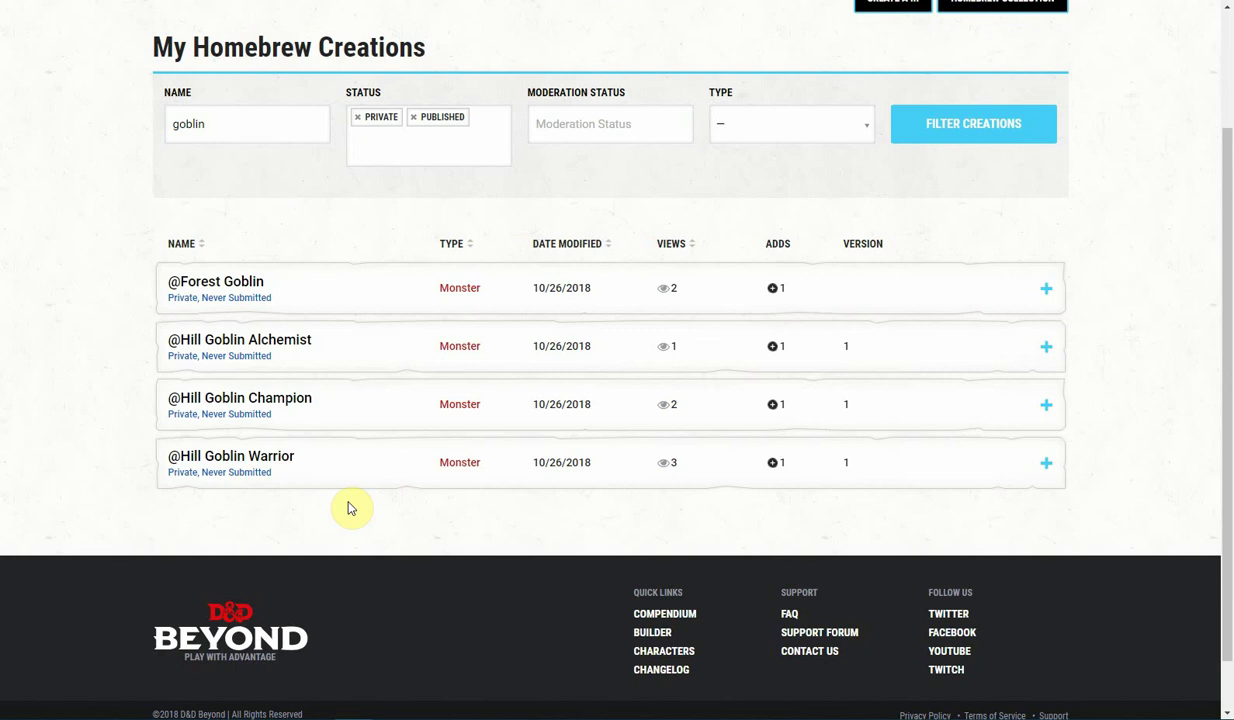
Clear the name filter, reopen the full list of own homebrew creations and look through it
scroll(383, 306, up, 2)
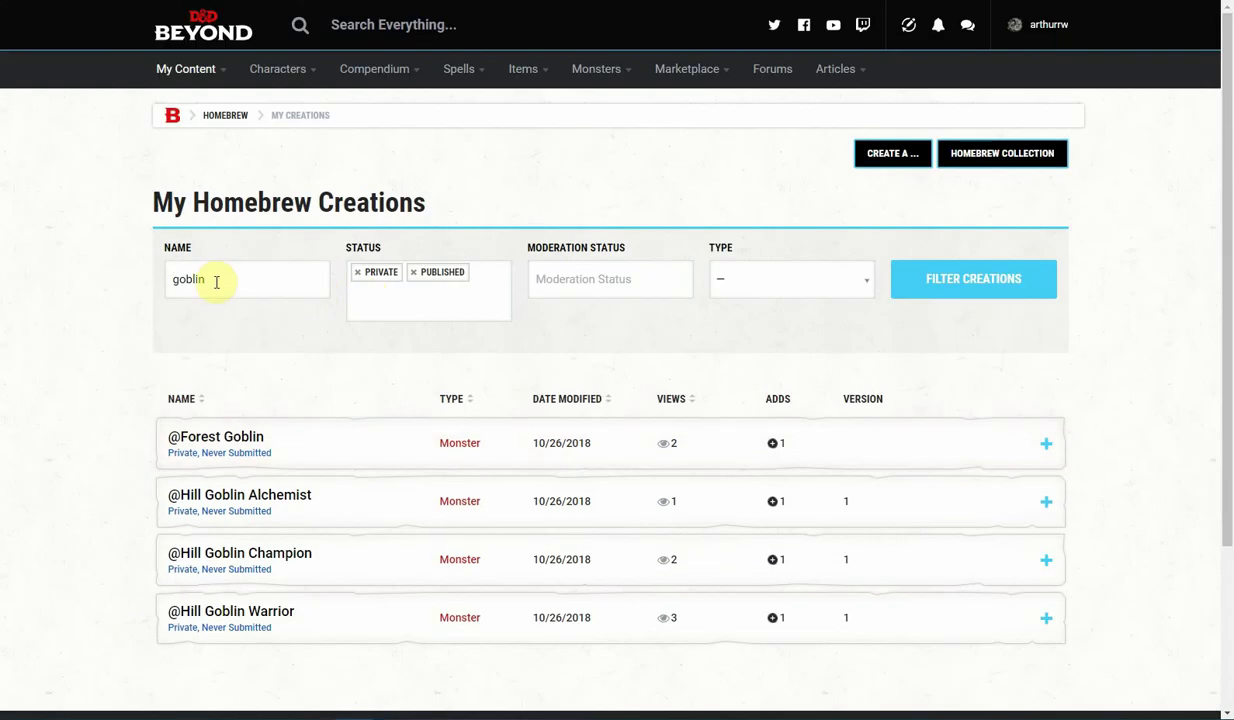
drag(208, 277, 98, 282)
key(BackSpace)
click(177, 304)
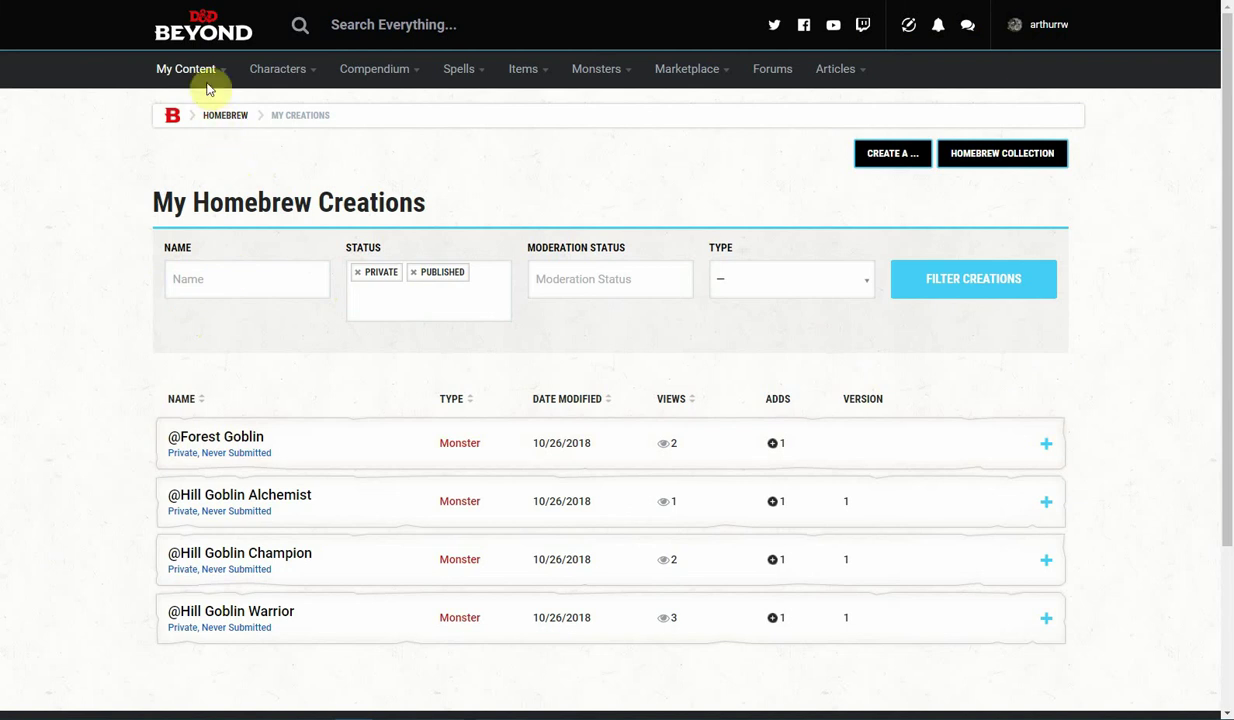
mouse_move(205, 78)
click(225, 218)
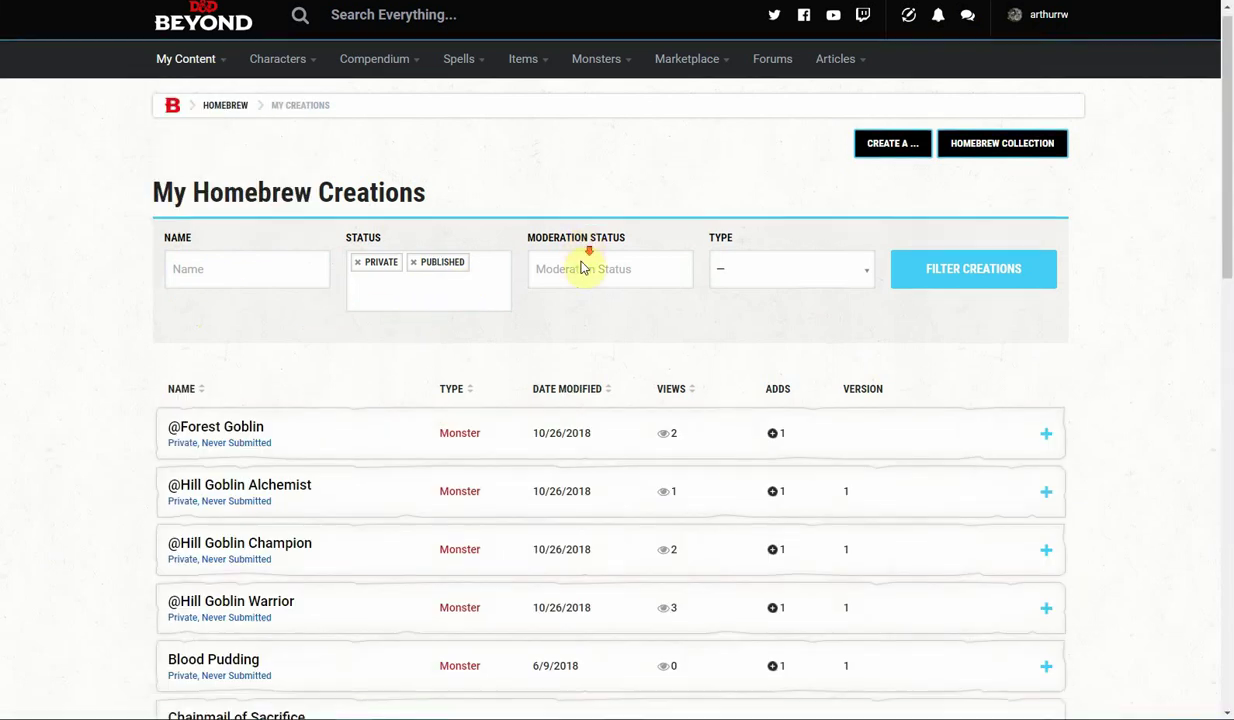
scroll(584, 270, down, 7)
scroll(580, 257, up, 7)
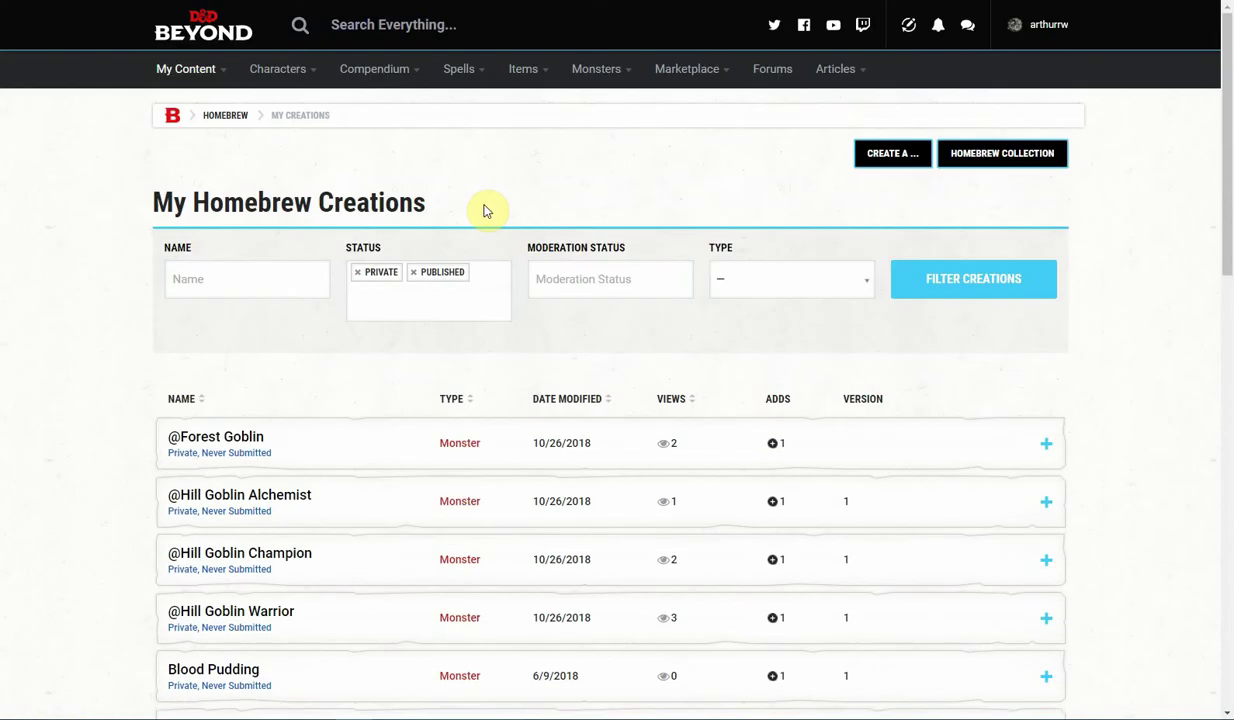
Sort the homebrew creations by type, switch the sorting to date modified with the newest first, and look through the list
click(457, 402)
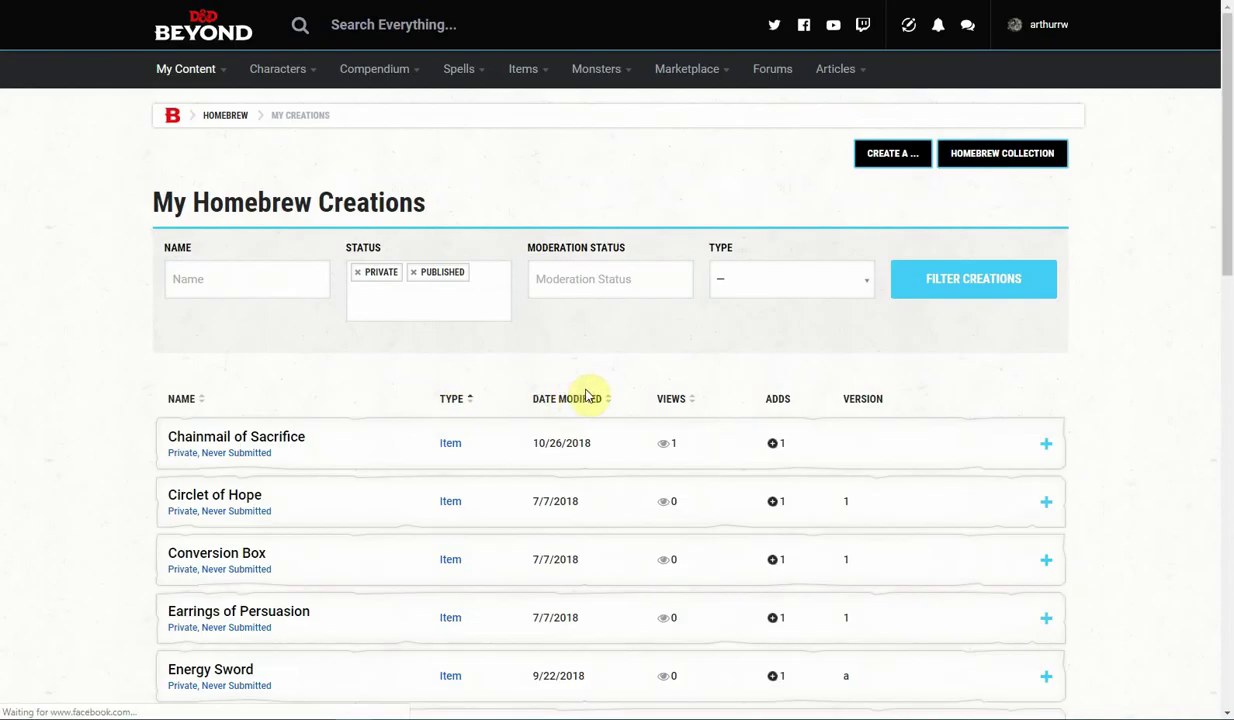
click(576, 401)
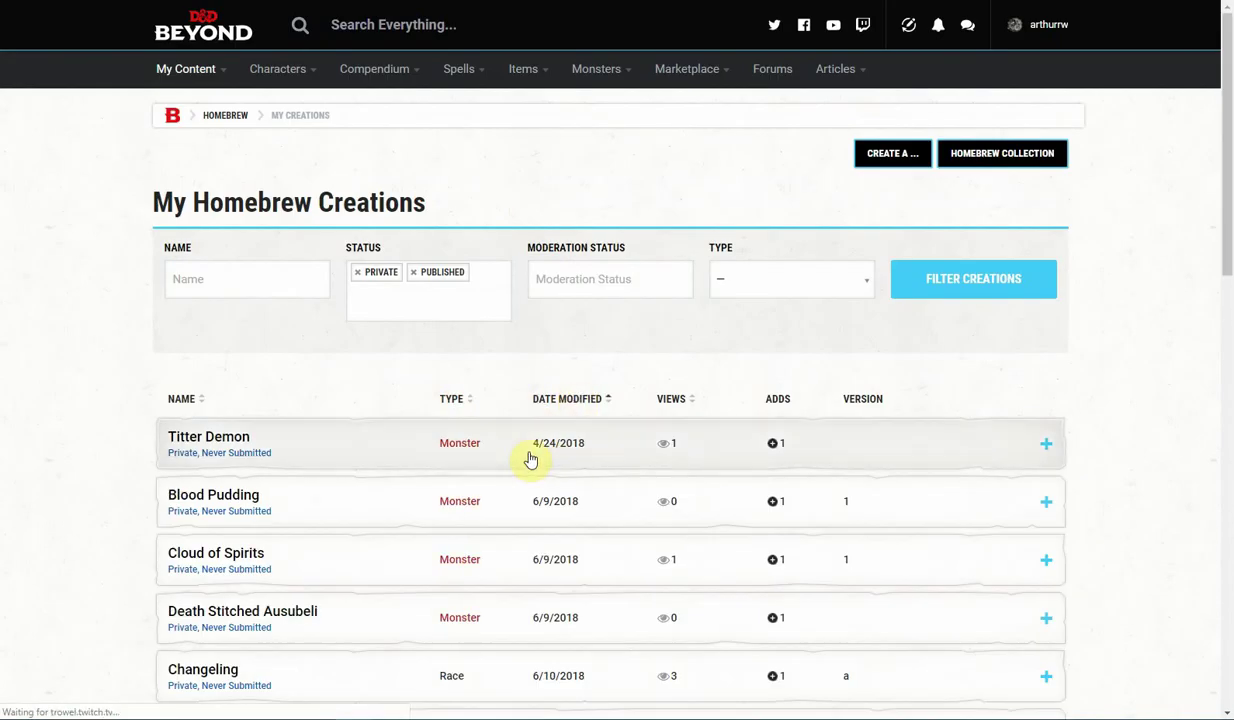
click(572, 401)
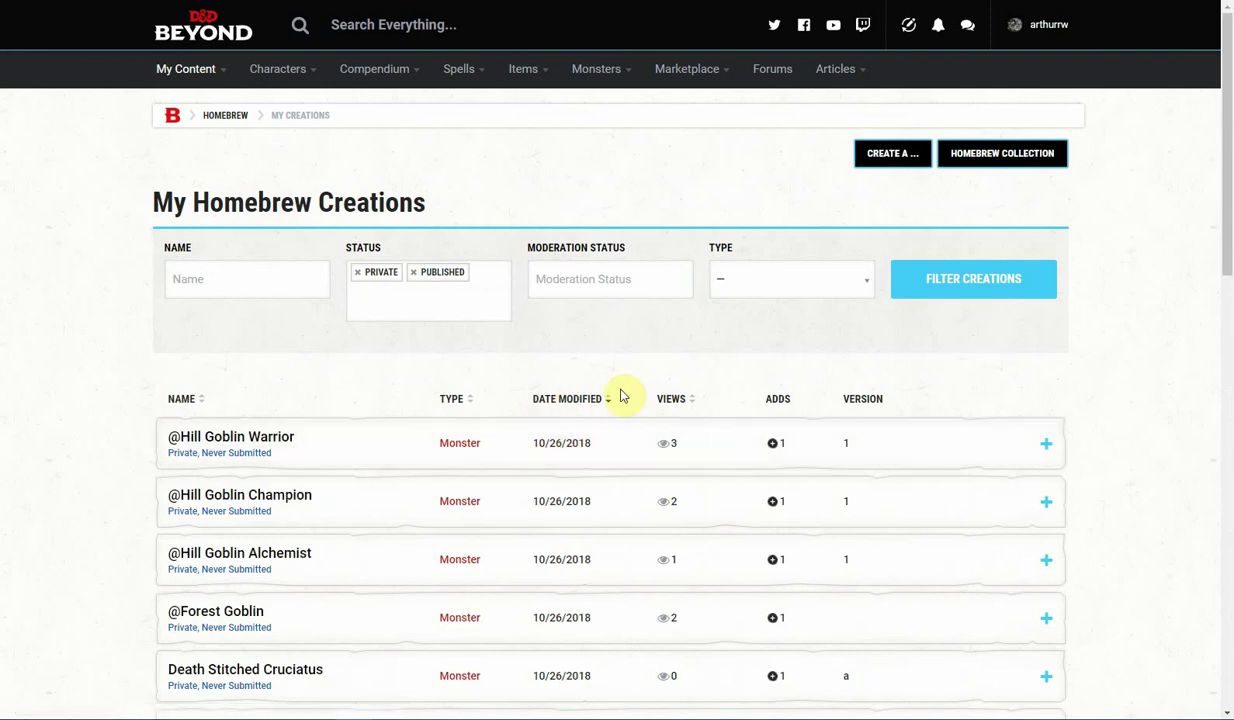
scroll(612, 387, down, 2)
scroll(615, 388, down, 2)
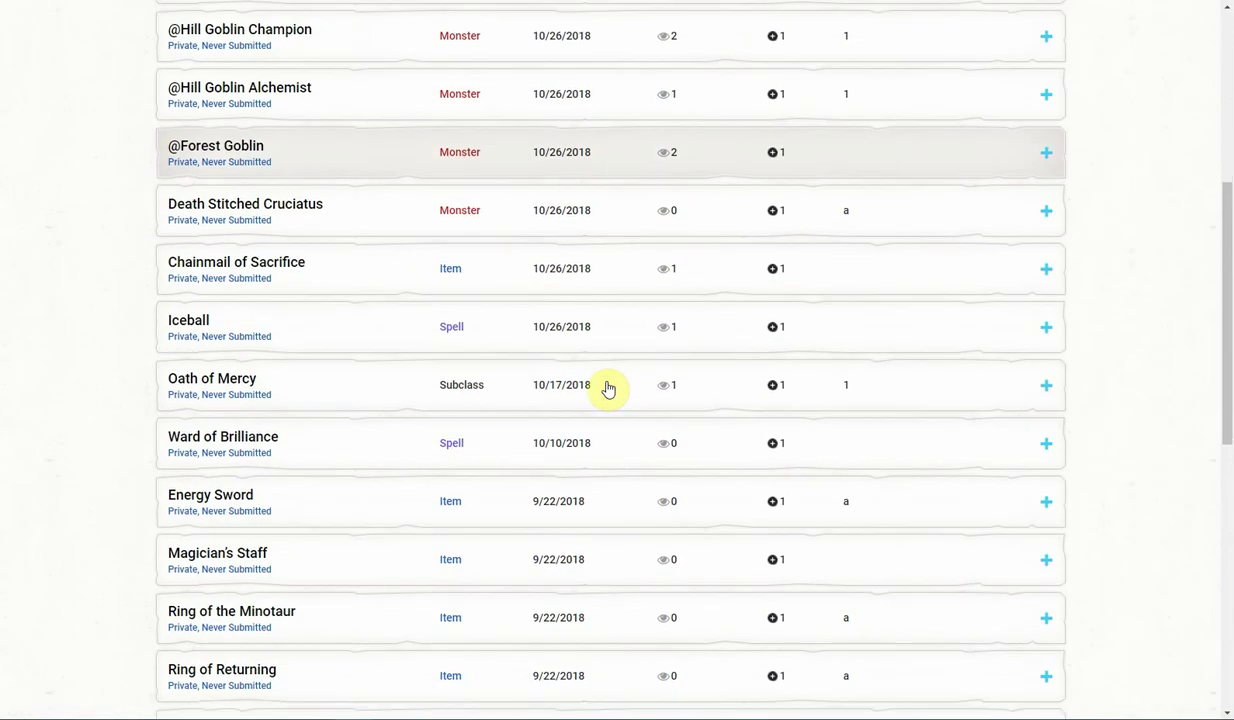
scroll(609, 388, up, 3)
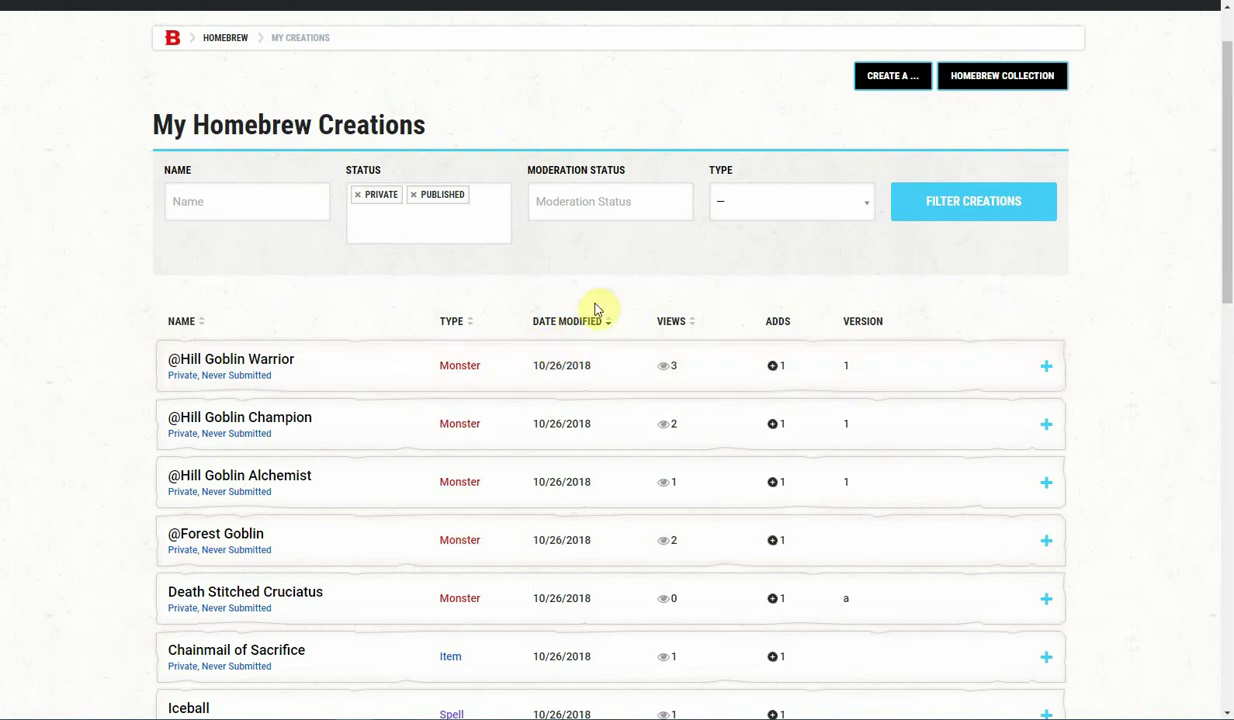
Review the homebrew creations sorted by date modified, and reopen the list in its default order
scroll(590, 289, up, 1)
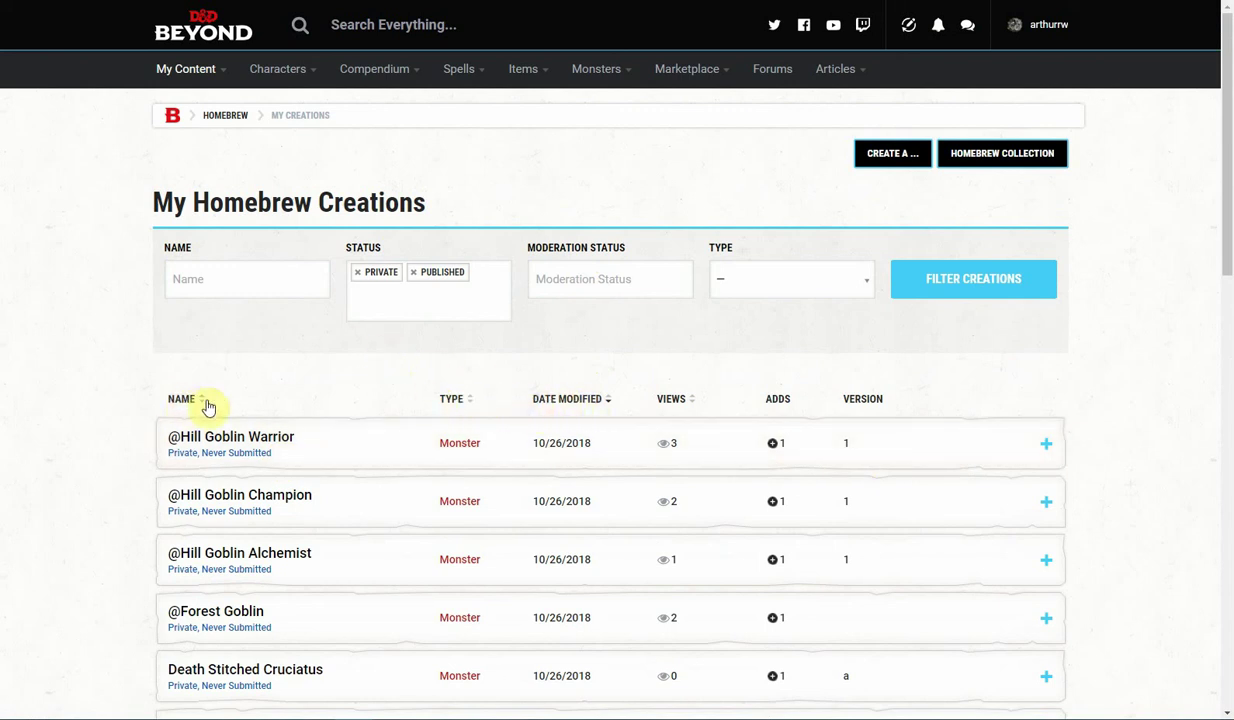
scroll(290, 410, down, 4)
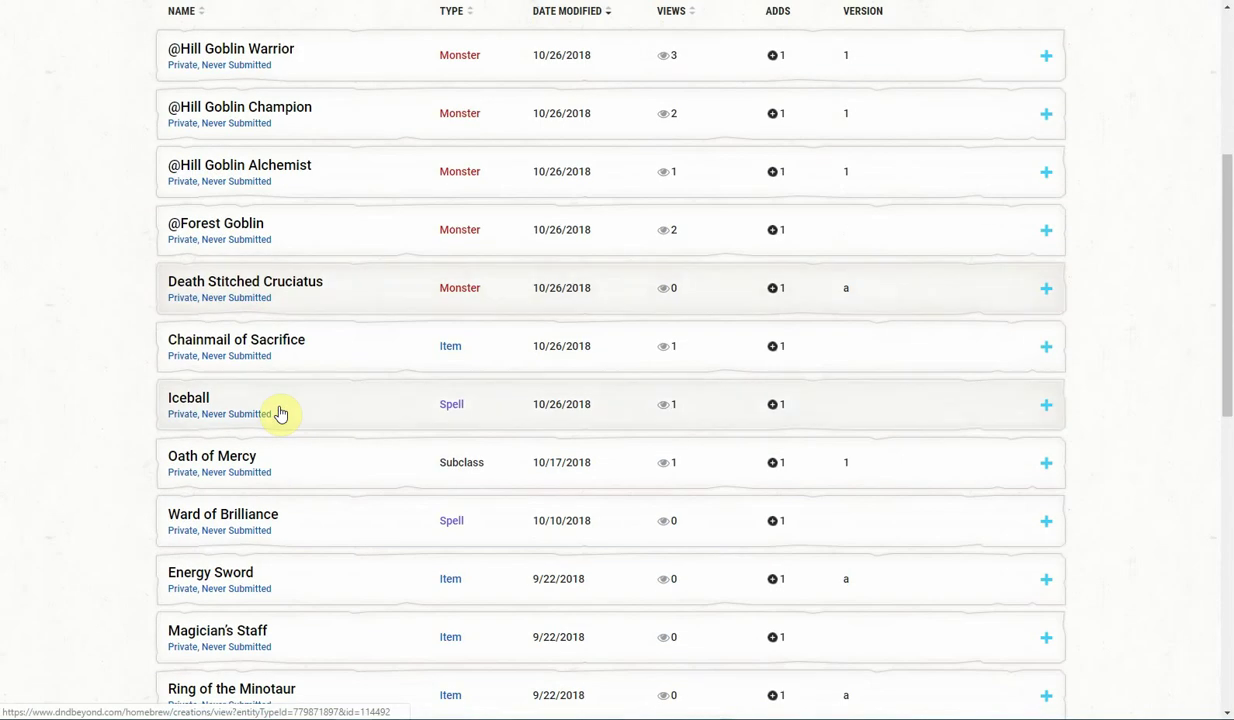
scroll(281, 413, up, 4)
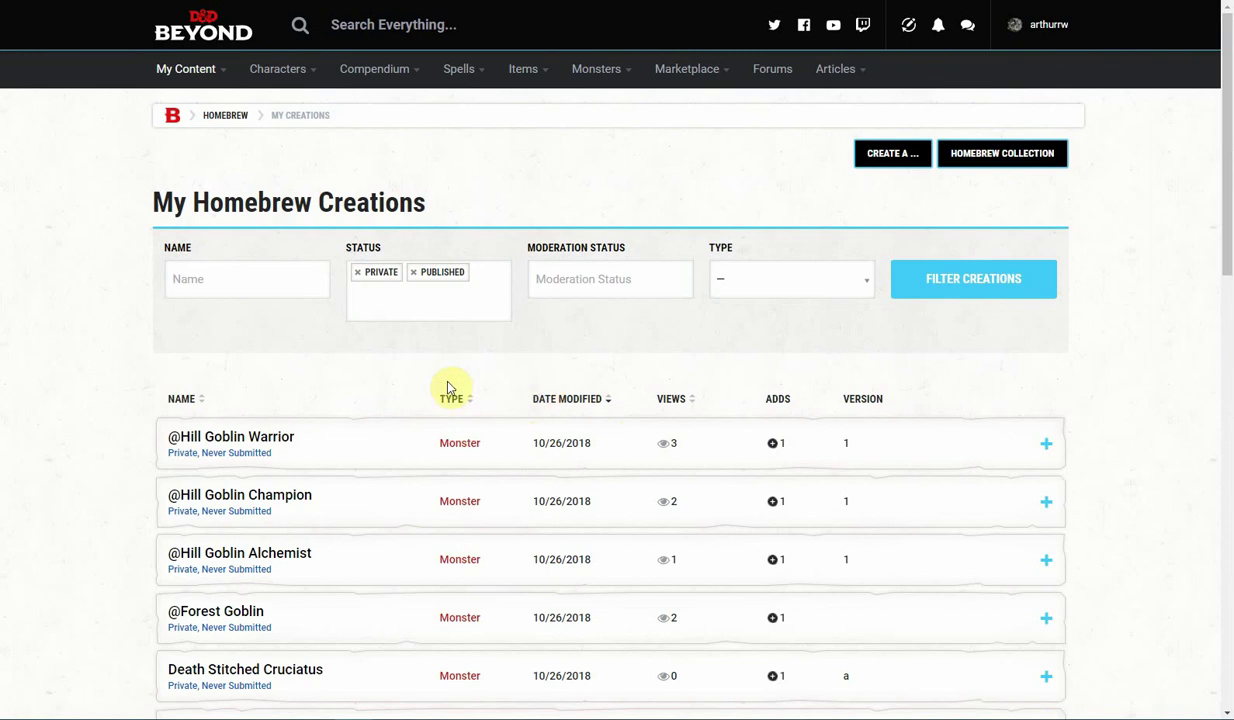
click(199, 397)
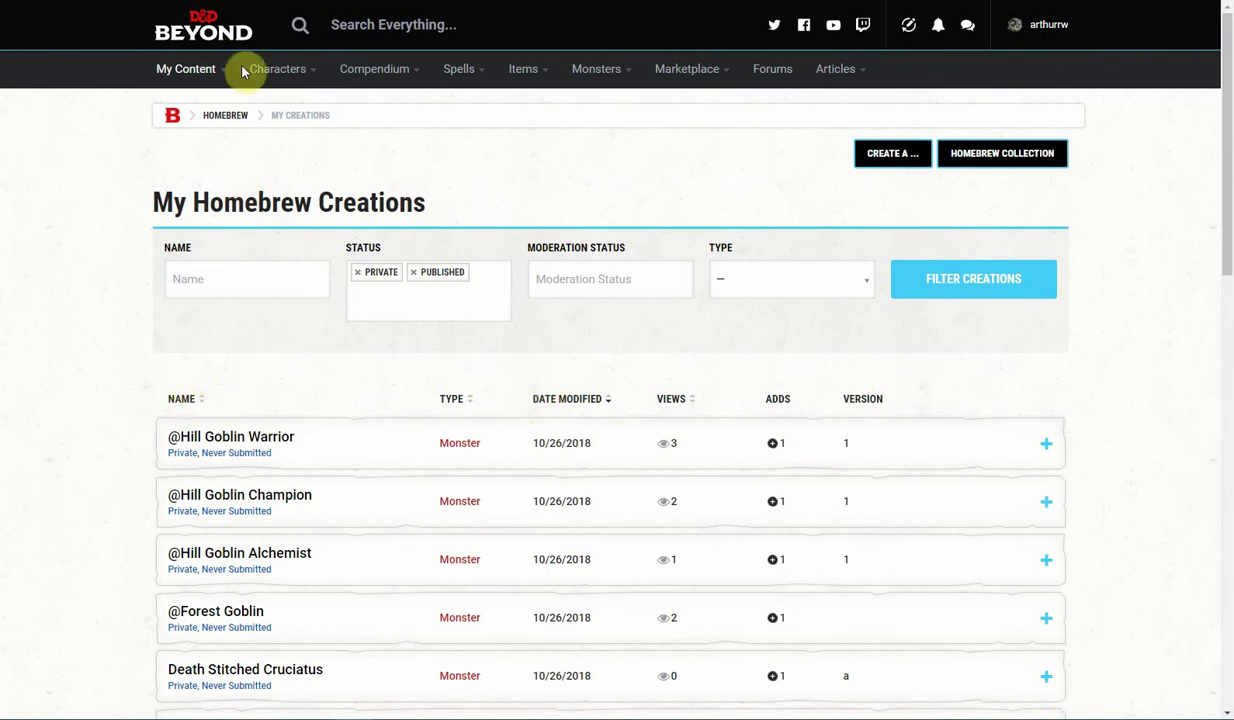
mouse_move(186, 80)
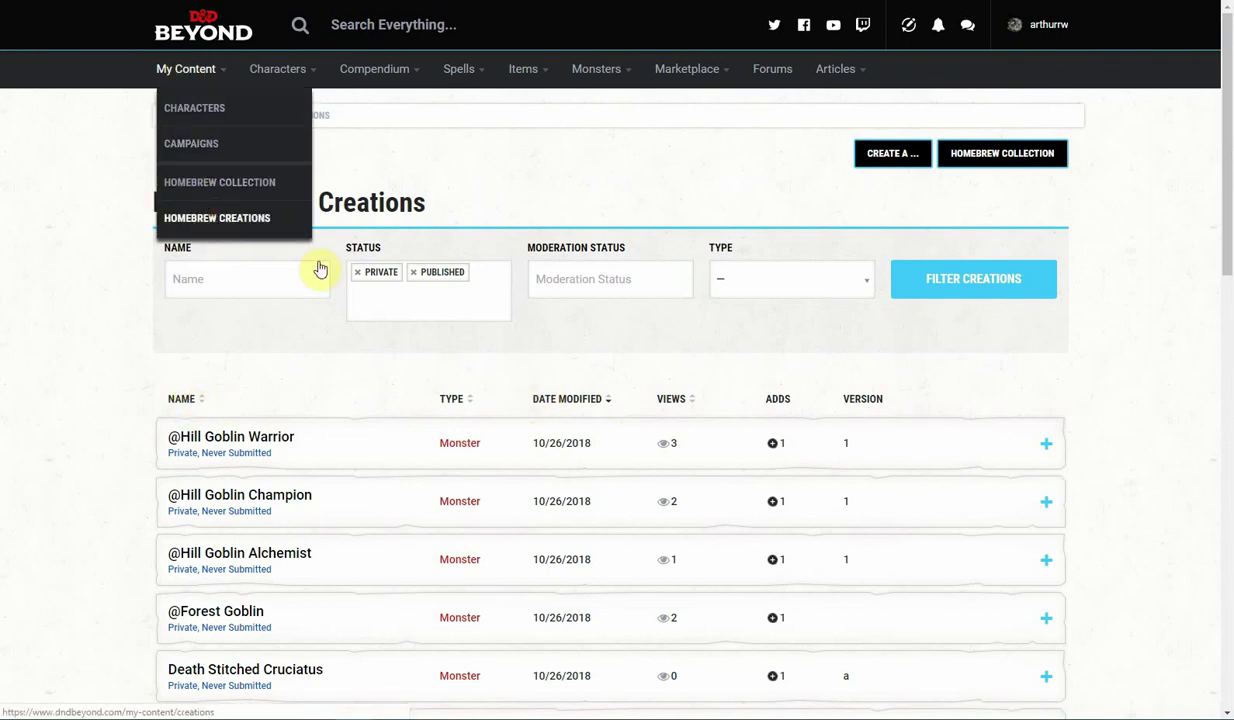
click(214, 218)
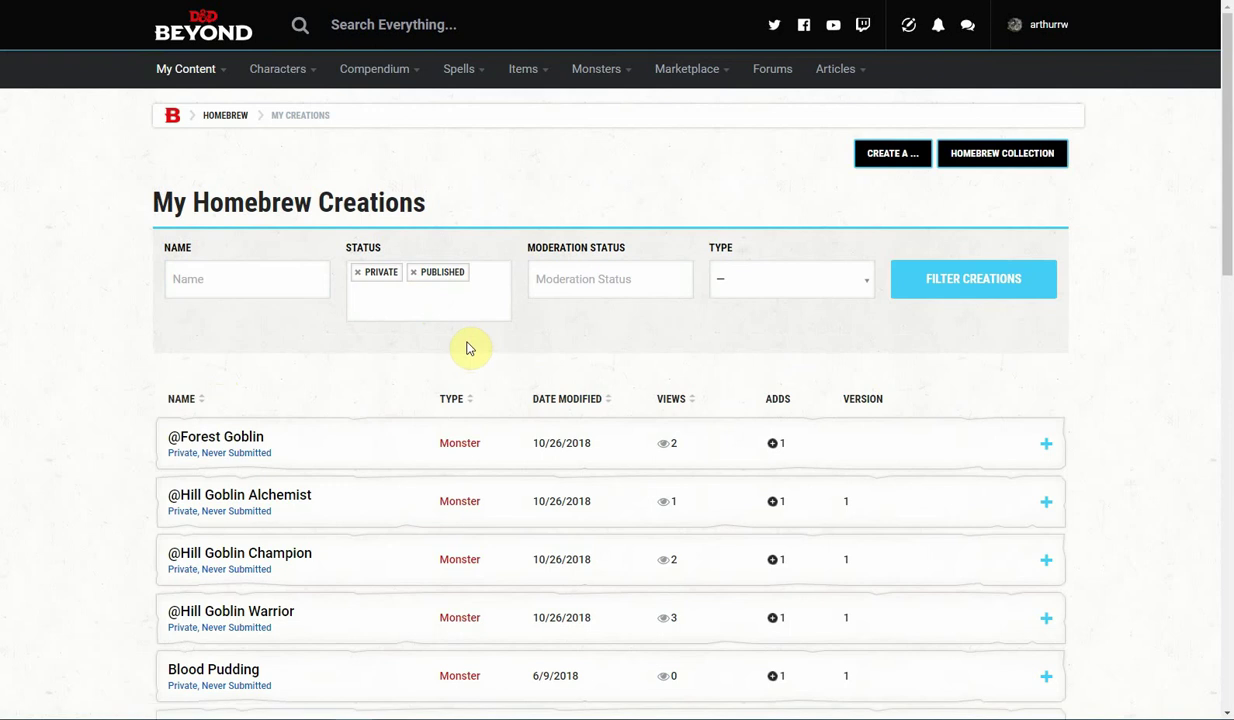
scroll(463, 342, down, 1)
scroll(461, 340, up, 1)
scroll(461, 336, down, 1)
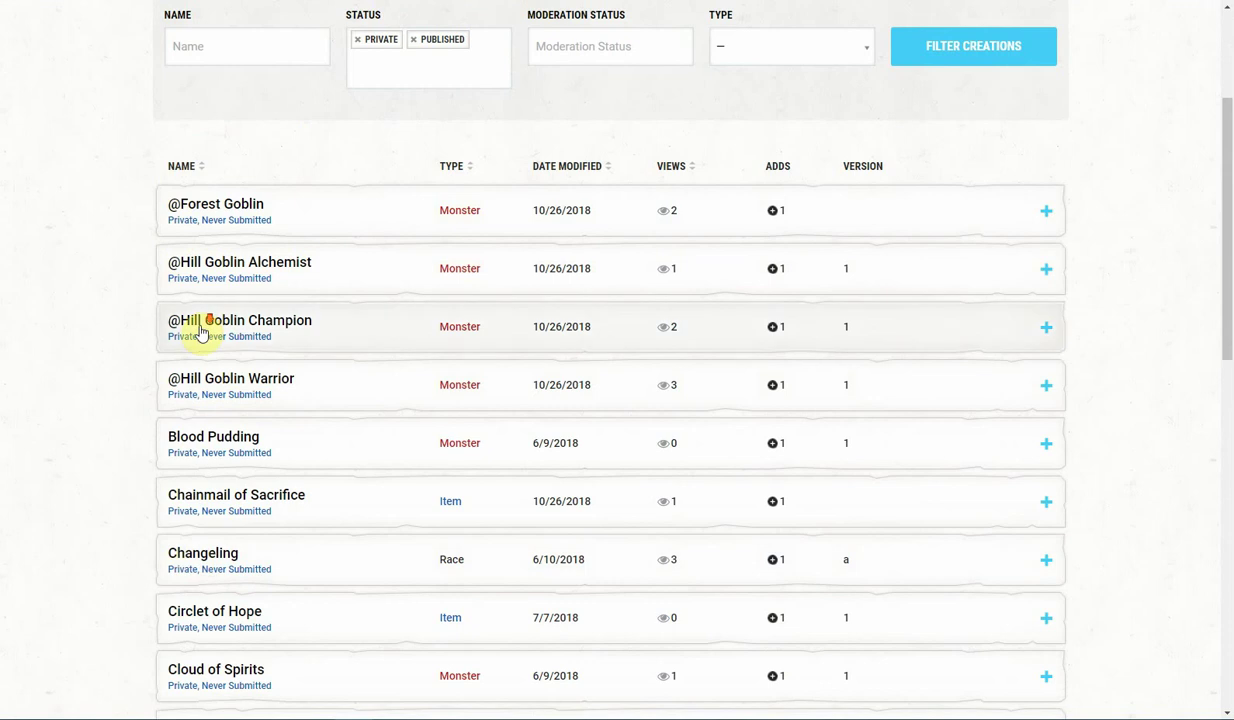
scroll(203, 337, down, 1)
scroll(205, 280, down, 4)
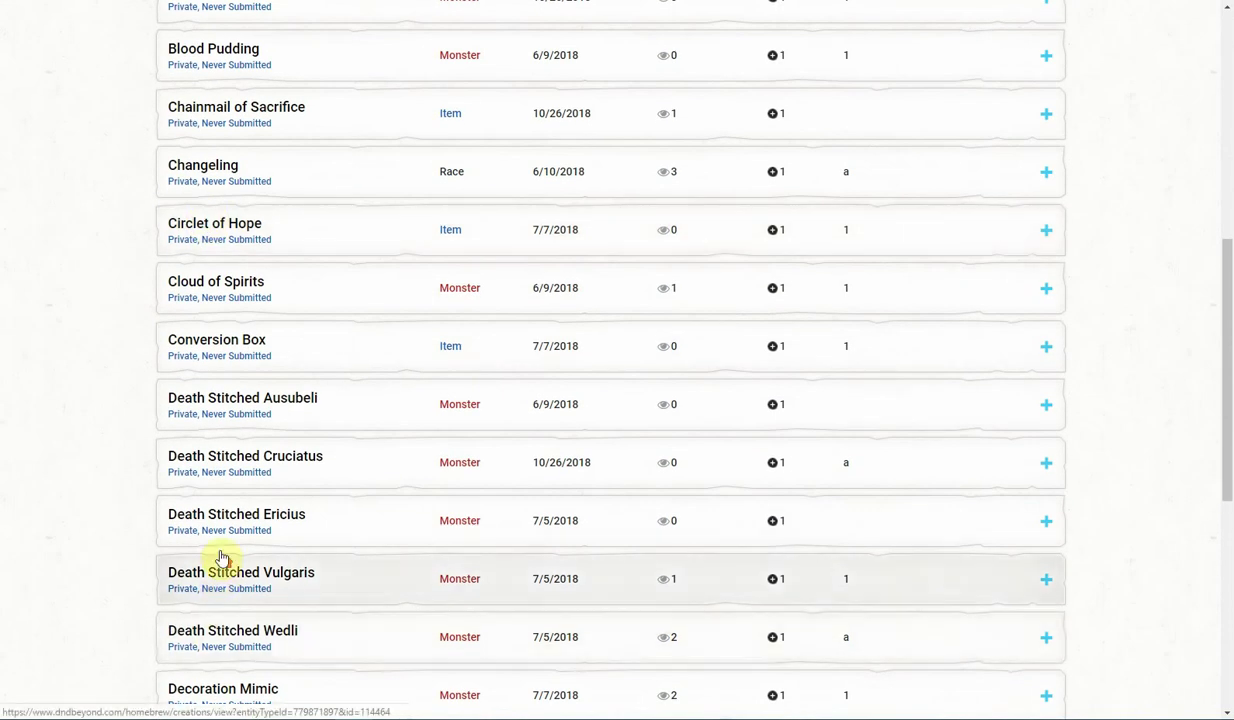
scroll(218, 580, up, 1)
scroll(222, 553, up, 7)
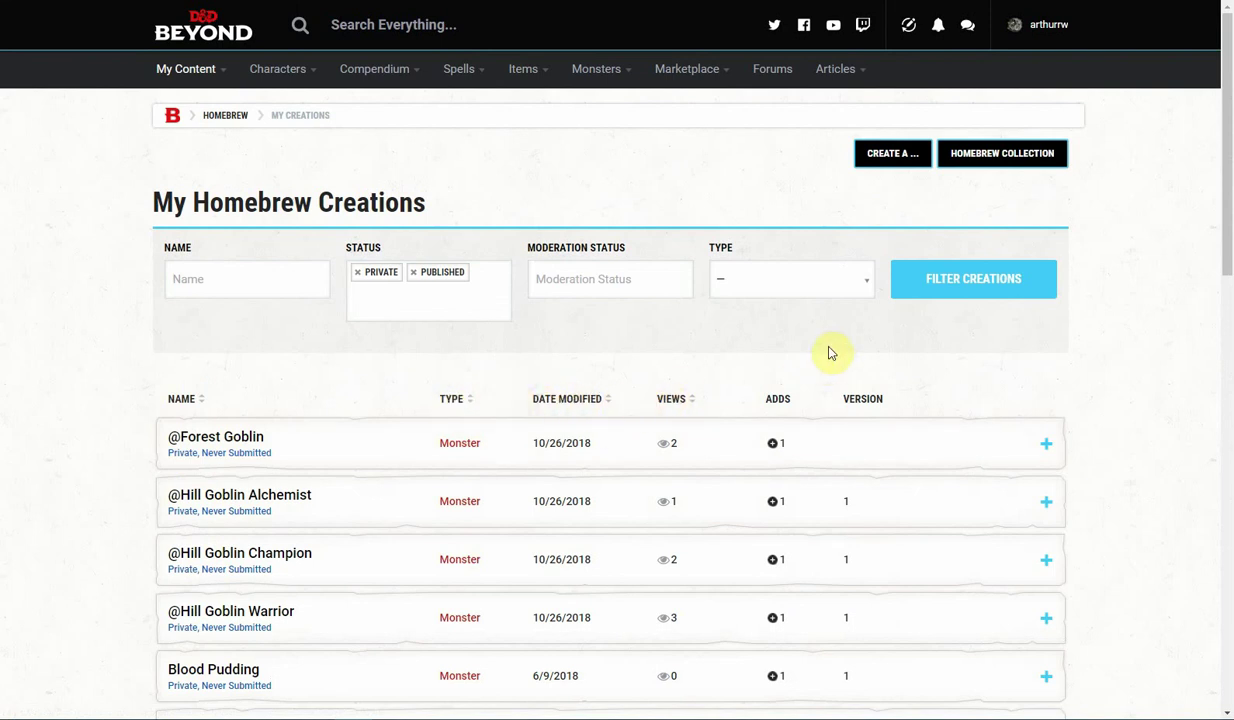
scroll(835, 345, down, 3)
click(1046, 213)
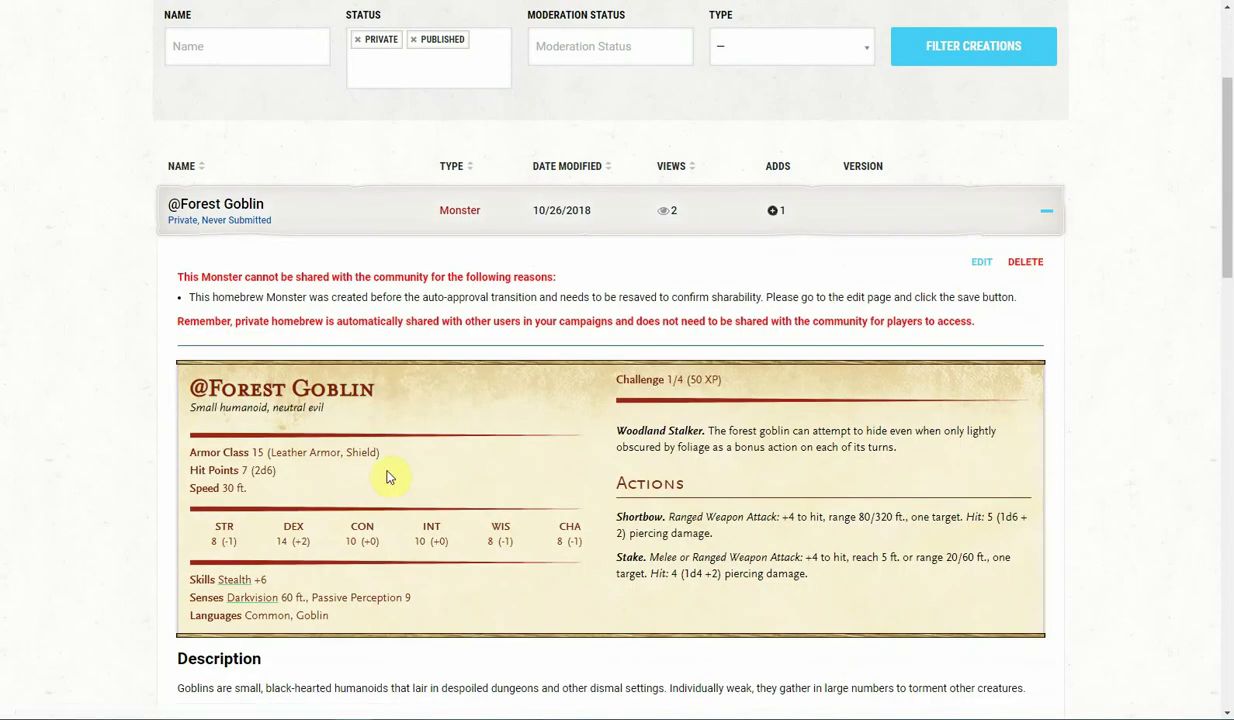
click(1050, 215)
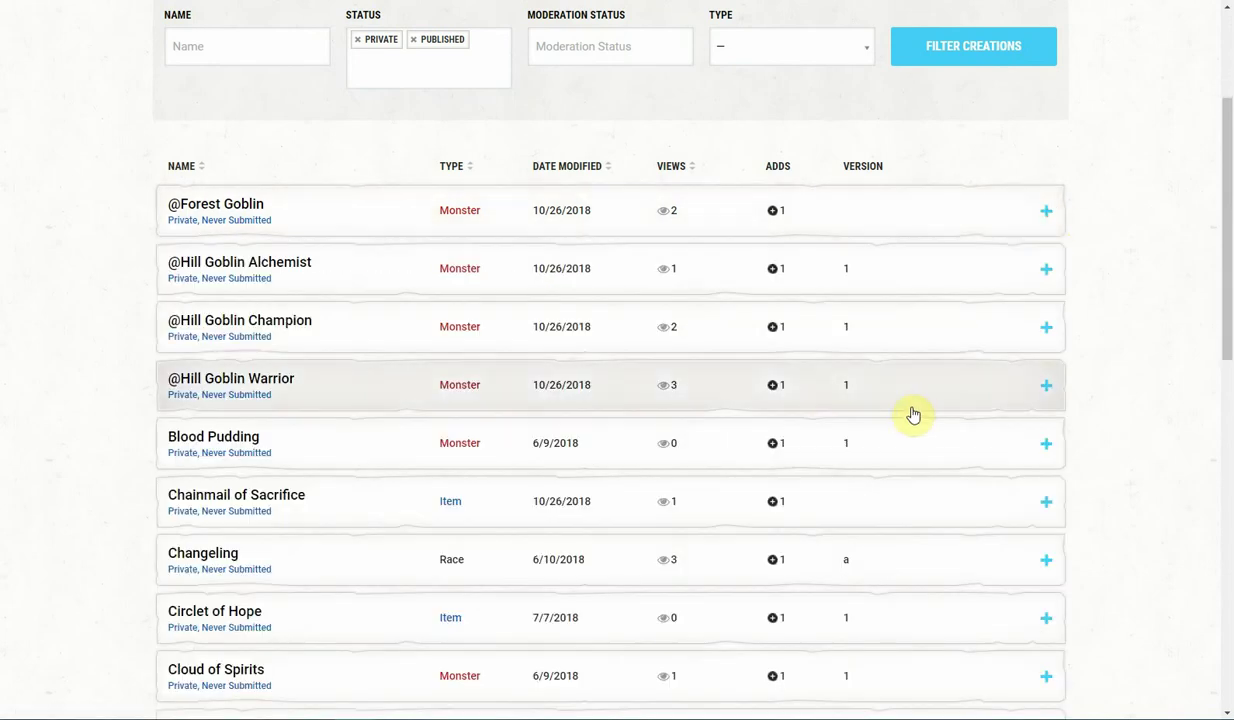
scroll(908, 405, up, 3)
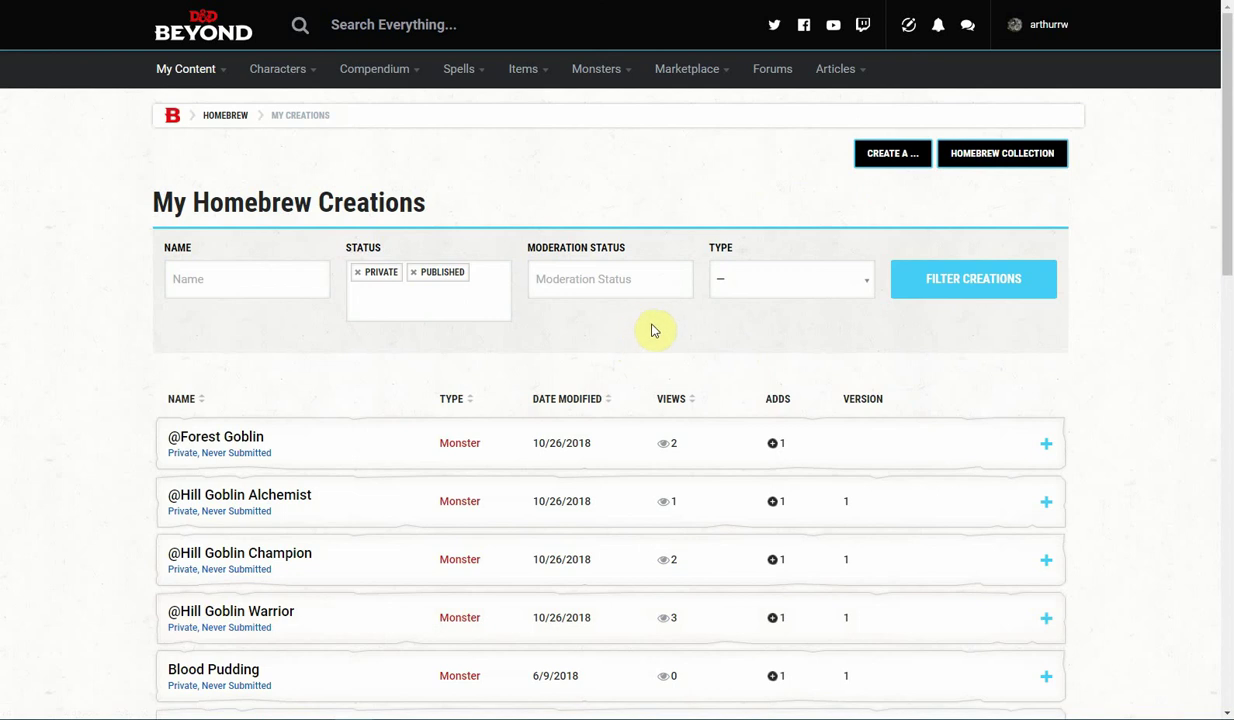
Open the My Content overview page
mouse_move(188, 72)
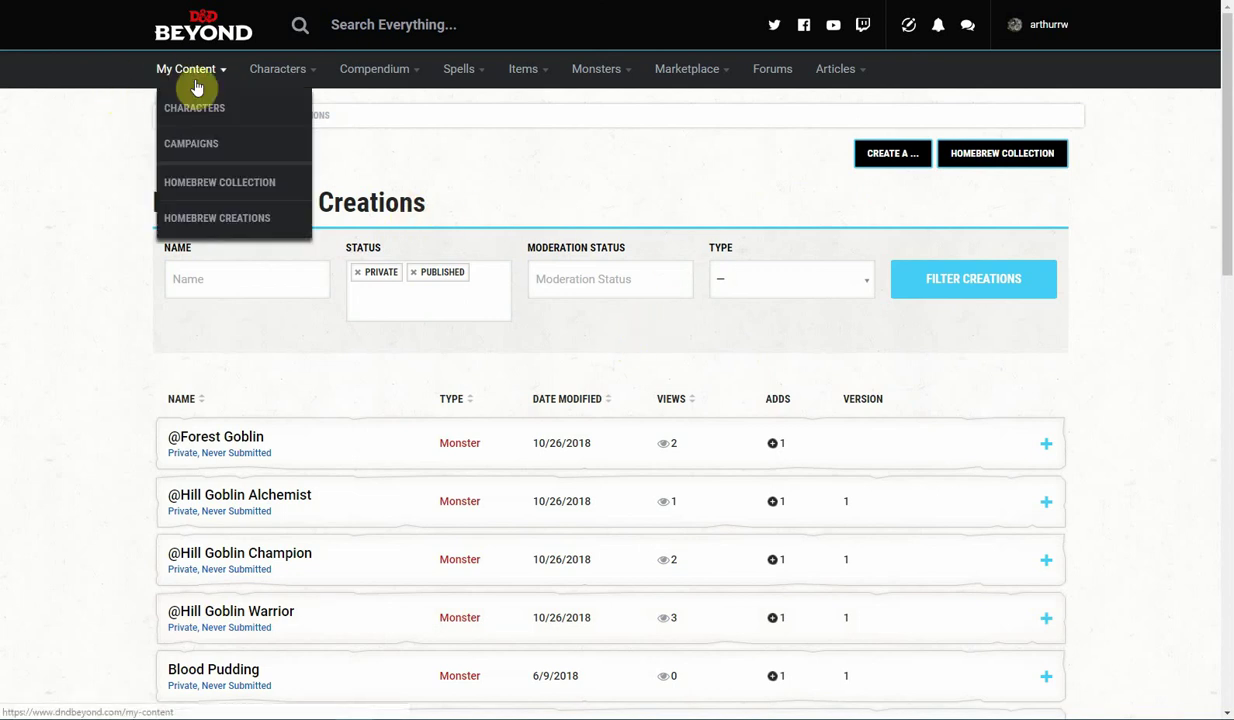
click(197, 86)
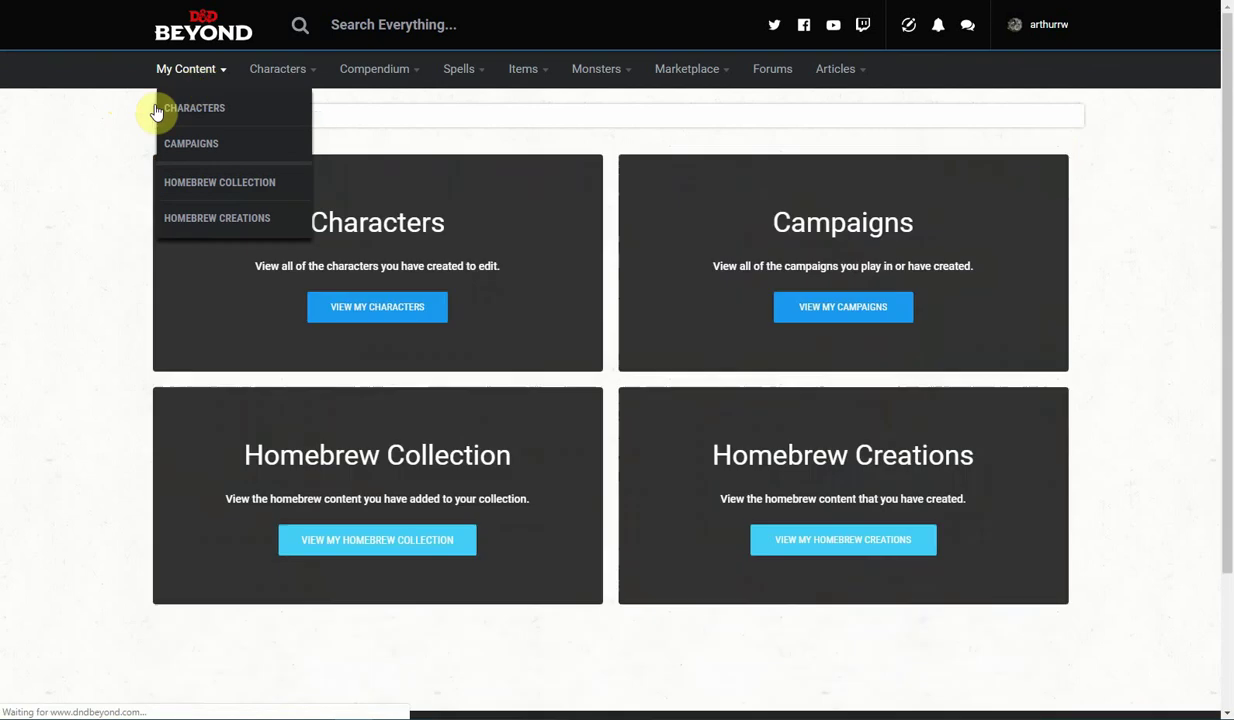